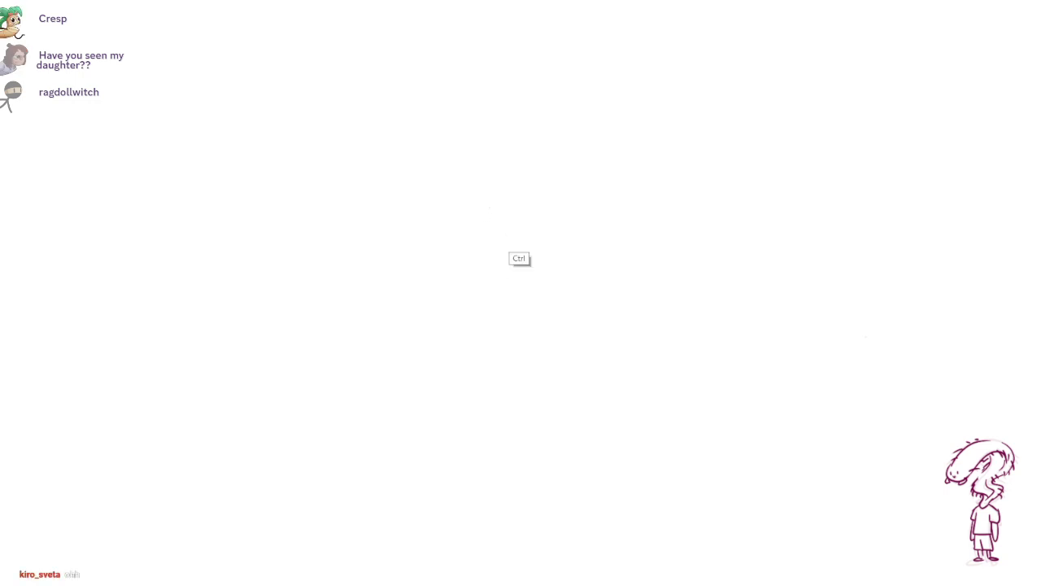
pyautogui.moveTo(436, 282)
pyautogui.mouseDown()
pyautogui.moveTo(452, 288)
pyautogui.moveTo(439, 284)
pyautogui.moveTo(548, 174)
pyautogui.moveTo(553, 133)
pyautogui.moveTo(569, 219)
pyautogui.moveTo(476, 320)
pyautogui.mouseUp()
pyautogui.hotkey('ctrl', 'z')
pyautogui.hotkey('ctrl', 'z')
pyautogui.moveTo(419, 158); pyautogui.dragTo(562, 257)
pyautogui.moveTo(306, 122); pyautogui.dragTo(351, 171)
pyautogui.moveTo(366, 18); pyautogui.dragTo(408, 2)
pyautogui.moveTo(720, 2); pyautogui.dragTo(862, 127)
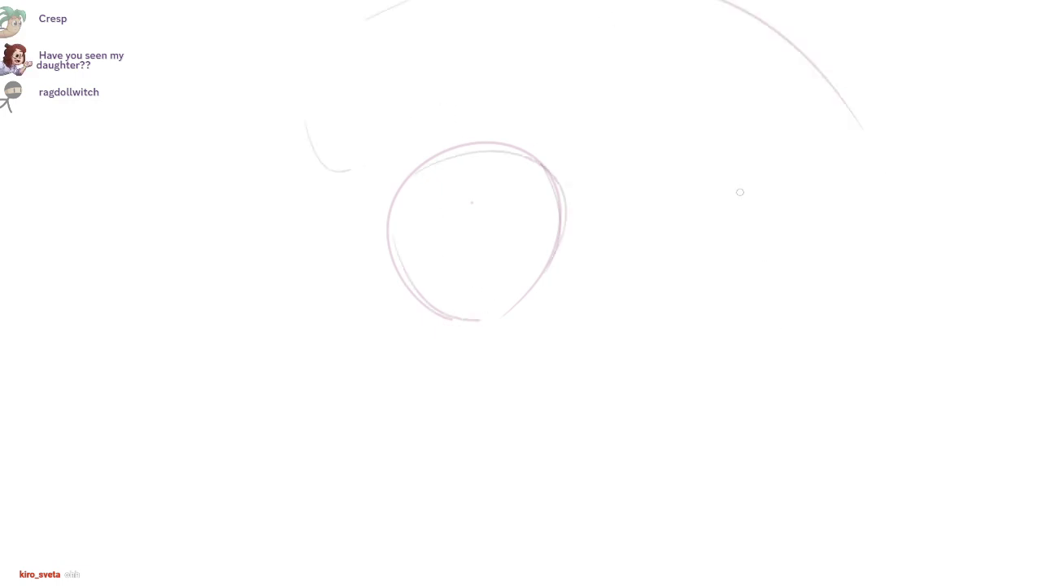
pyautogui.hotkey('ctrl', 'z')
pyautogui.hotkey('ctrl', 'z')
pyautogui.hotkey('ctrl', 'z')
pyautogui.hotkey('ctrl', 'z')
pyautogui.hotkey('ctrl', 'z')
pyautogui.hotkey('ctrl', 'z')
pyautogui.hotkey('ctrl', 'z')
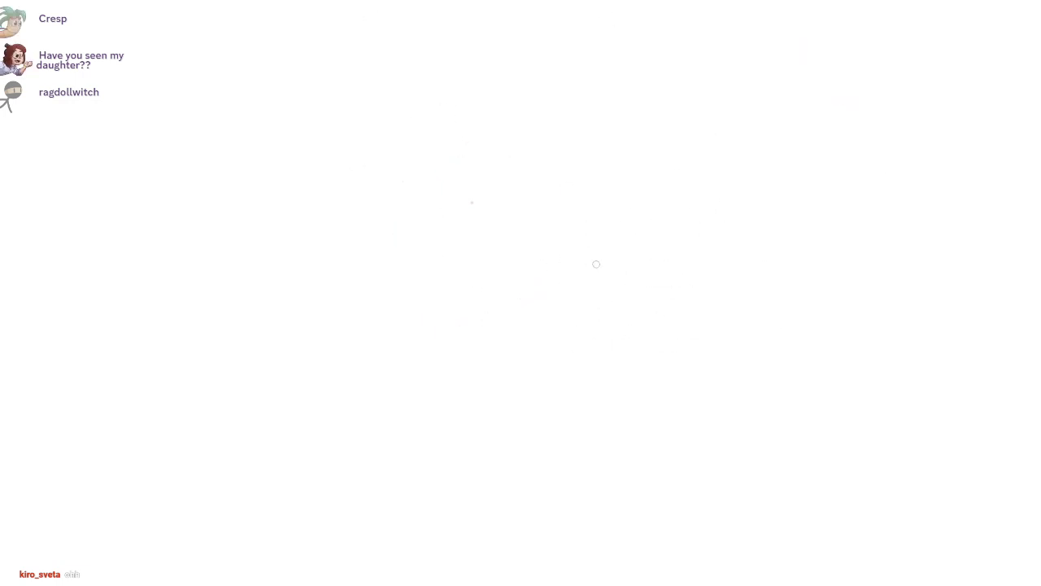
# Step: Sketch the large creature's head as a tall rounded oval with a snout extending from it and a curved lower jaw
pyautogui.moveTo(597, 319)
pyautogui.mouseDown()
pyautogui.moveTo(623, 314)
pyautogui.moveTo(688, 183)
pyautogui.mouseUp()
pyautogui.hotkey('ctrl', 'z')
pyautogui.hotkey('ctrl', 'z')
pyautogui.moveTo(602, 332); pyautogui.dragTo(692, 179)
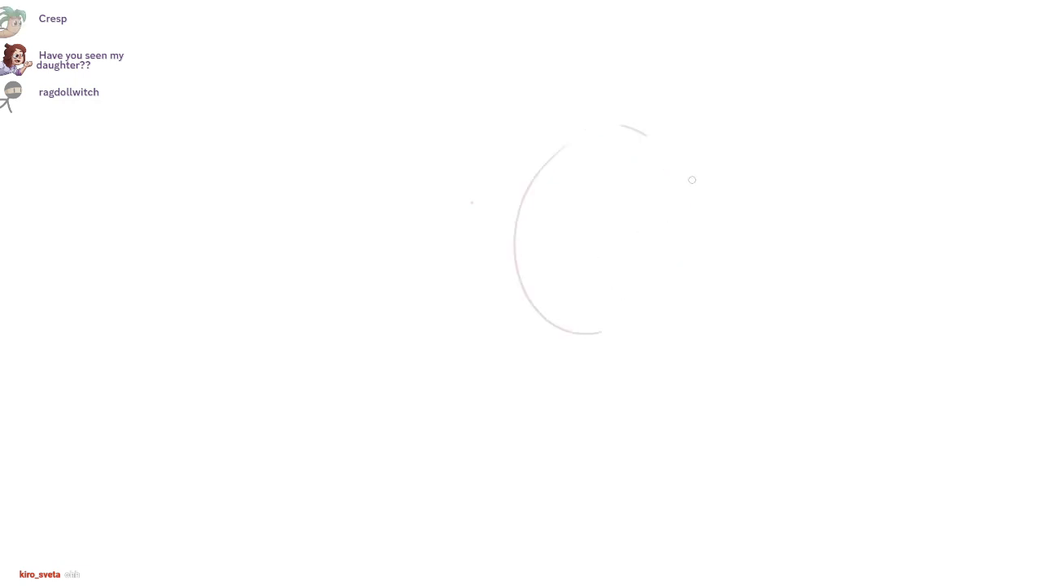
pyautogui.moveTo(775, 248)
pyautogui.mouseDown()
pyautogui.moveTo(569, 342)
pyautogui.moveTo(654, 333)
pyautogui.mouseUp()
# Step: Block in the big humped back behind the head and the rounded outline of a second, smaller form beside it
pyautogui.moveTo(491, 290)
pyautogui.mouseDown()
pyautogui.moveTo(597, 314)
pyautogui.moveTo(524, 120)
pyautogui.mouseUp()
pyautogui.moveTo(603, 91); pyautogui.dragTo(293, 73)
pyautogui.moveTo(411, 32); pyautogui.dragTo(582, 16)
pyautogui.moveTo(664, 0)
pyautogui.mouseDown()
pyautogui.moveTo(759, 114)
pyautogui.moveTo(878, 202)
pyautogui.mouseUp()
pyautogui.moveTo(240, 192); pyautogui.dragTo(118, 285)
pyautogui.moveTo(119, 340); pyautogui.dragTo(213, 373)
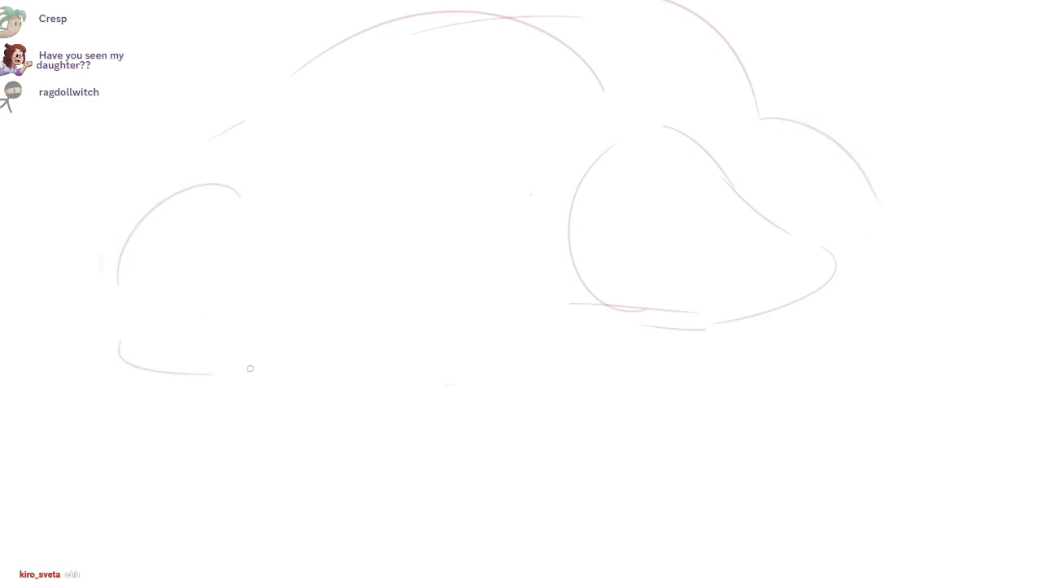
pyautogui.moveTo(257, 260); pyautogui.dragTo(396, 340)
pyautogui.moveTo(178, 411); pyautogui.dragTo(324, 434)
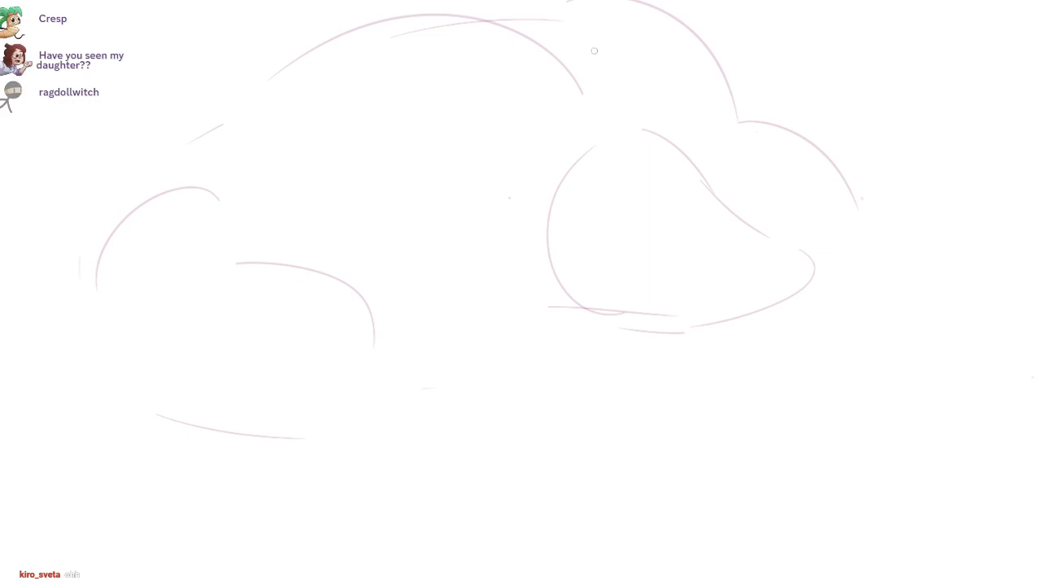
# Step: Sketch a short slanted line above the large creature's head and a curved brow bulge along the top of its snout
pyautogui.moveTo(571, 57)
pyautogui.mouseDown()
pyautogui.moveTo(657, 146)
pyautogui.moveTo(653, 124)
pyautogui.mouseUp()
pyautogui.hotkey('ctrl', 'z')
pyautogui.hotkey('ctrl', 'z')
pyautogui.moveTo(599, 77); pyautogui.dragTo(636, 138)
pyautogui.moveTo(637, 118); pyautogui.dragTo(729, 196)
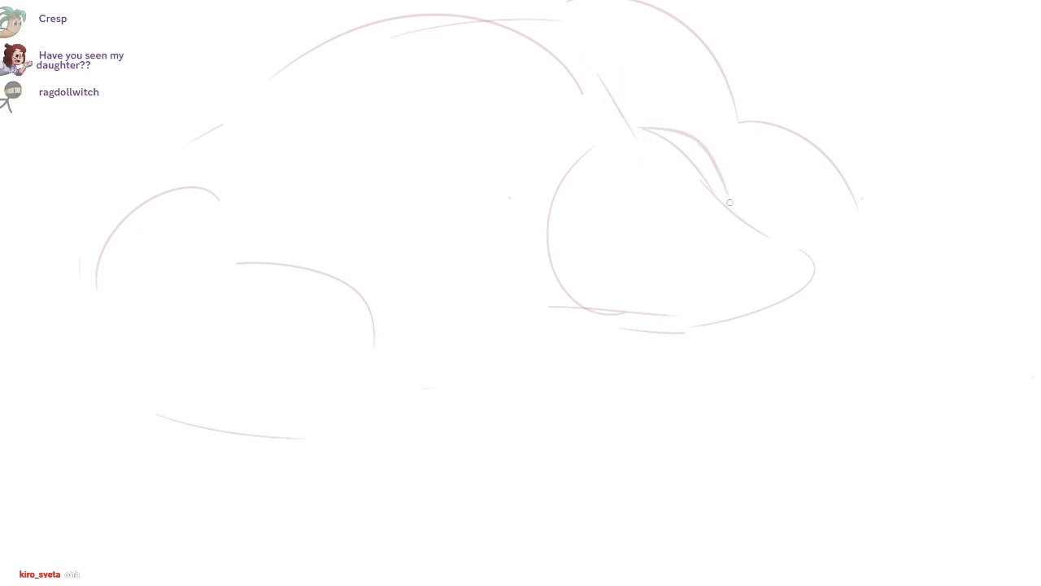
pyautogui.hotkey('ctrl', 'z')
pyautogui.moveTo(644, 142); pyautogui.dragTo(722, 178)
pyautogui.hotkey('ctrl', 'z')
pyautogui.moveTo(655, 142); pyautogui.dragTo(743, 220)
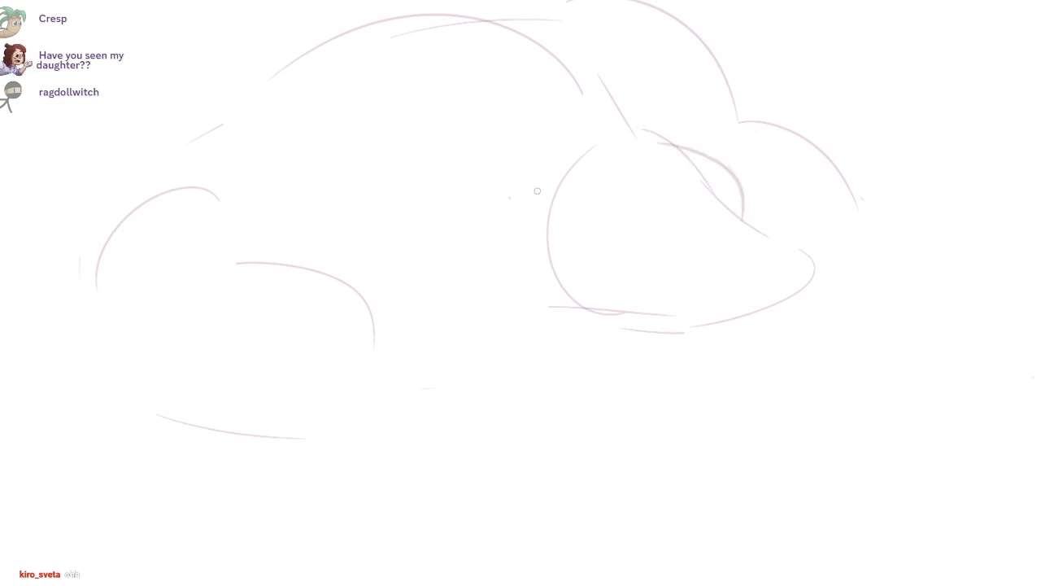
# Step: Draw the cheek edge and long jaw line under the large head, and add a small loop above the brow
pyautogui.moveTo(531, 208); pyautogui.dragTo(520, 289)
pyautogui.hotkey('ctrl', 'z')
pyautogui.moveTo(527, 233)
pyautogui.mouseDown()
pyautogui.moveTo(550, 308)
pyautogui.moveTo(791, 349)
pyautogui.mouseUp()
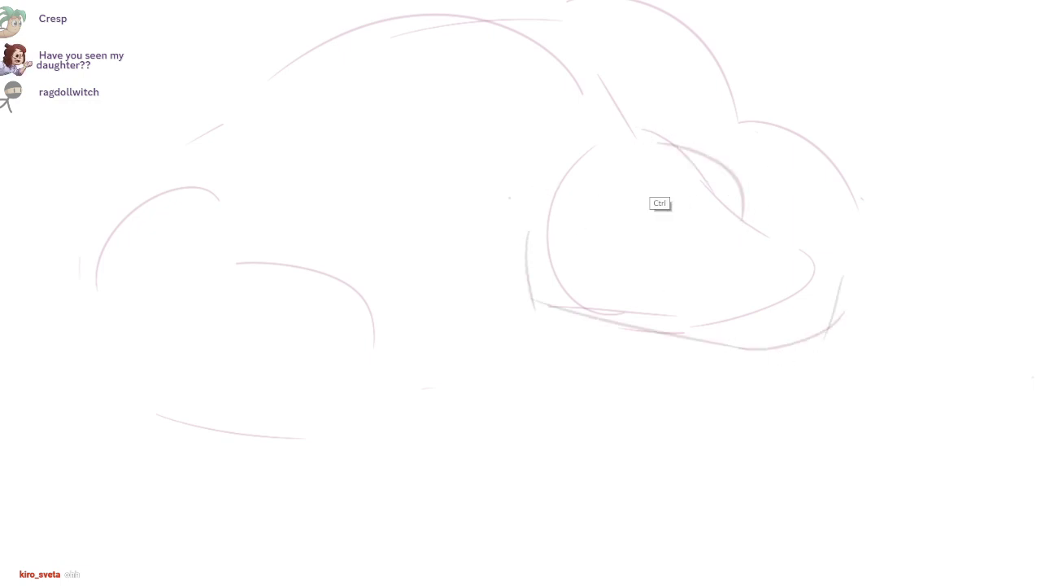
pyautogui.scroll(2, 659, 171)
pyautogui.moveTo(668, 98); pyautogui.dragTo(646, 92)
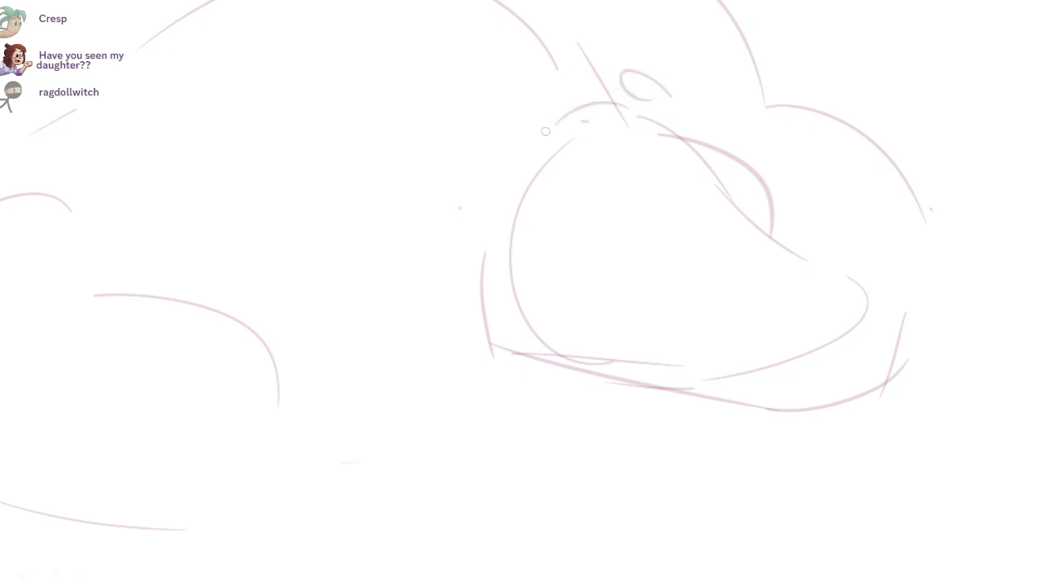
# Step: Sketch long curves down the back of the large head and neck, tufts around the brow, and the chest contour below the jaw
pyautogui.moveTo(471, 171); pyautogui.dragTo(442, 422)
pyautogui.moveTo(466, 443); pyautogui.dragTo(486, 579)
pyautogui.moveTo(781, 110); pyautogui.dragTo(731, 148)
pyautogui.moveTo(809, 171)
pyautogui.mouseDown()
pyautogui.moveTo(815, 246)
pyautogui.moveTo(904, 362)
pyautogui.mouseUp()
pyautogui.scroll(-2, 790, 321)
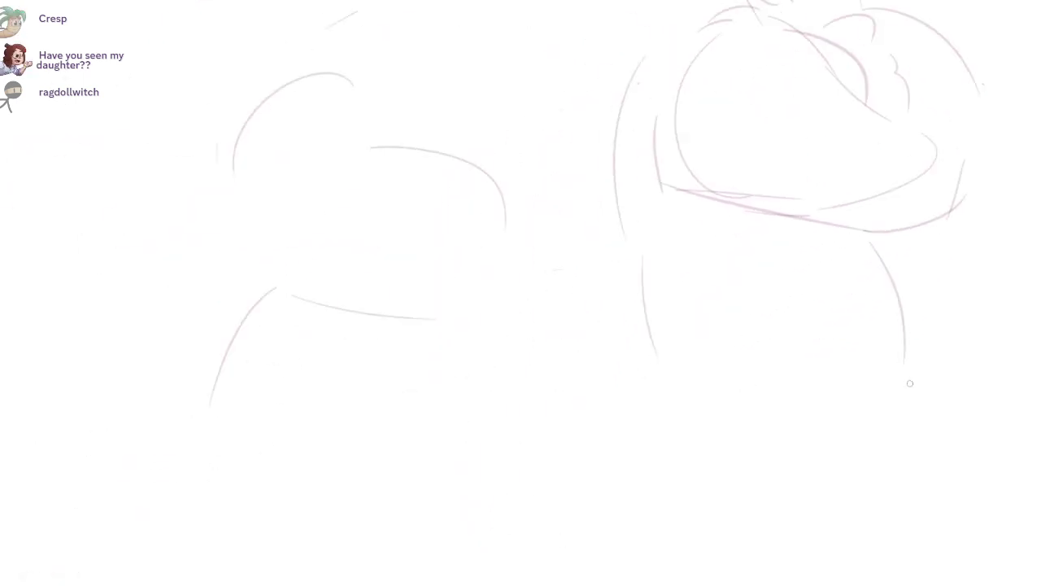
# Step: Sketch the rounded lower body below the smaller form, with curved sides and short strokes along its underside
pyautogui.moveTo(512, 329); pyautogui.dragTo(419, 435)
pyautogui.moveTo(401, 428); pyautogui.dragTo(449, 413)
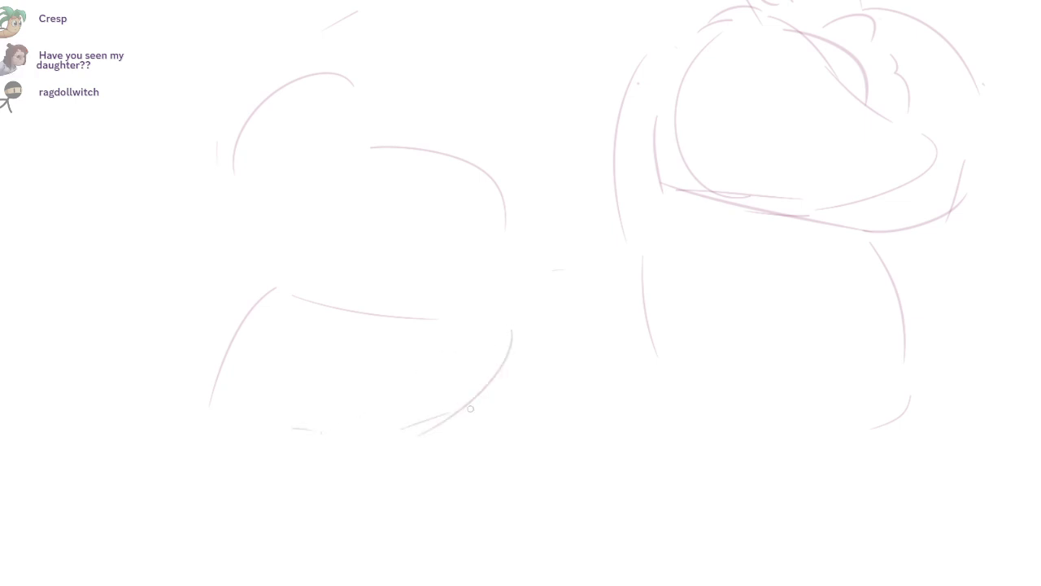
pyautogui.press('ctrl')
pyautogui.moveTo(218, 341); pyautogui.dragTo(243, 492)
pyautogui.hotkey('ctrl', 'z')
pyautogui.moveTo(242, 412); pyautogui.dragTo(235, 489)
pyautogui.moveTo(240, 435); pyautogui.dragTo(223, 468)
pyautogui.hotkey('ctrl', 'z')
pyautogui.hotkey('ctrl', 'z')
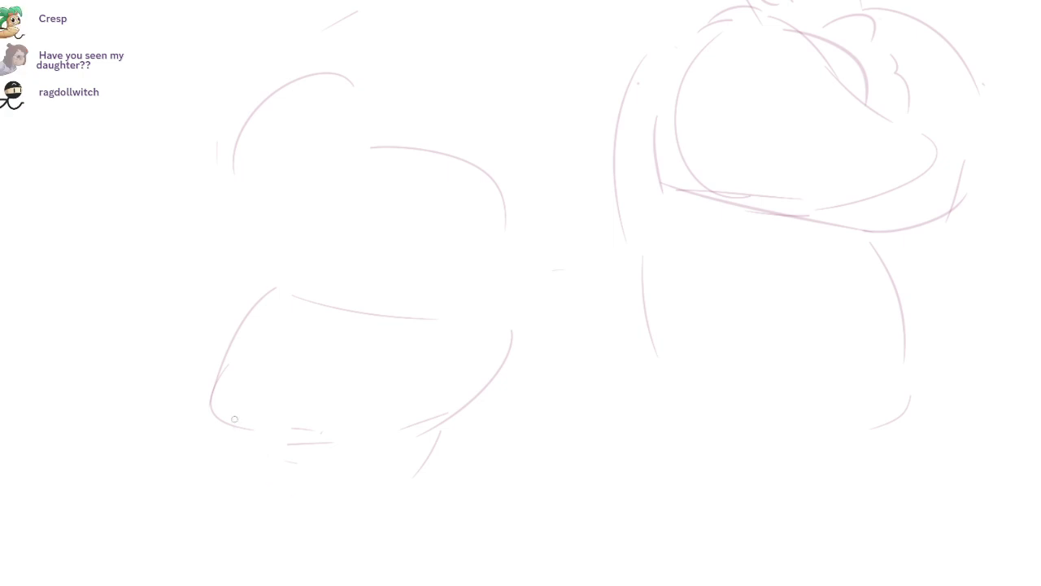
# Step: Sketch the legs under the rounded lower body and round off the toes as overlapping circles
pyautogui.moveTo(236, 421); pyautogui.dragTo(305, 490)
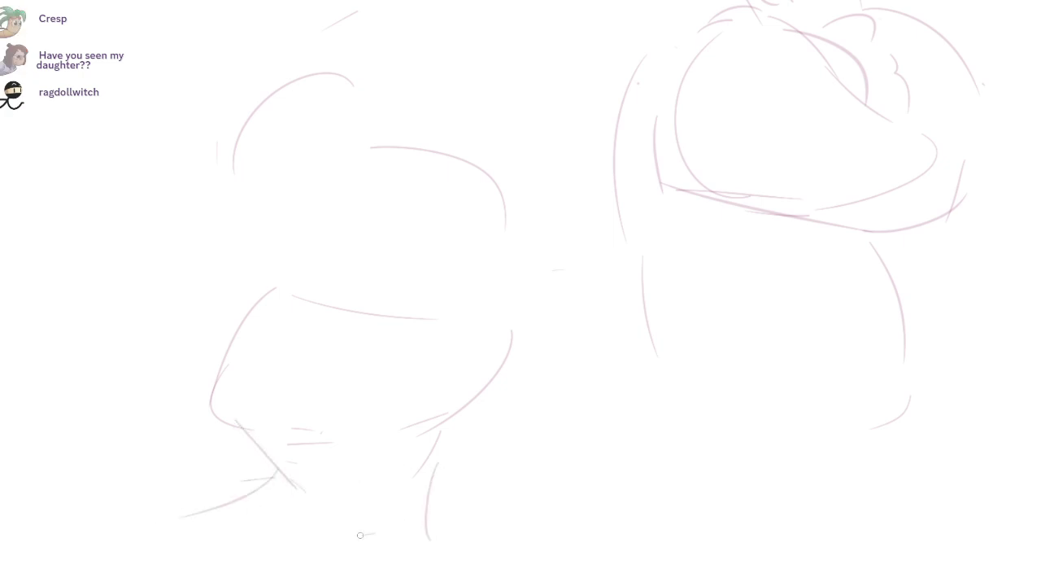
pyautogui.moveTo(394, 488); pyautogui.dragTo(411, 570)
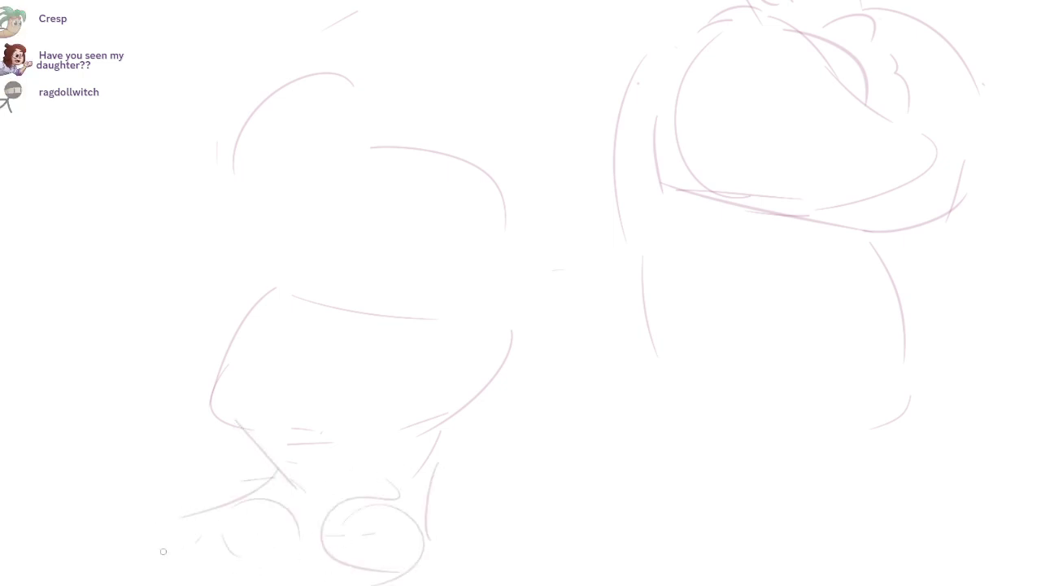
pyautogui.moveTo(135, 524); pyautogui.dragTo(218, 493)
# Step: Sketch the large creature's front legs spreading out below the chest, ending in rounded, arched toes
pyautogui.moveTo(694, 440)
pyautogui.mouseDown()
pyautogui.moveTo(525, 407)
pyautogui.moveTo(483, 465)
pyautogui.mouseUp()
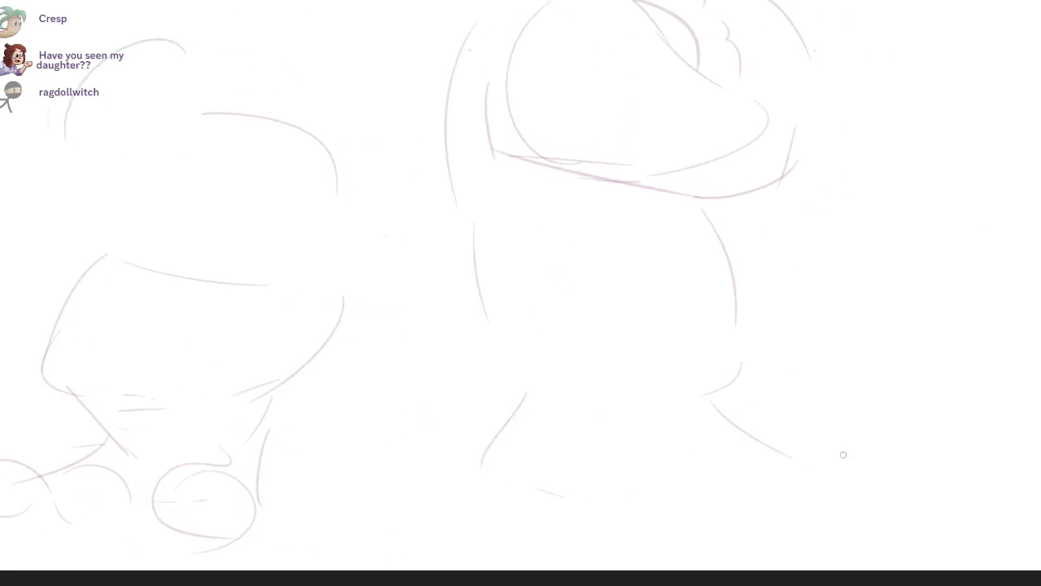
pyautogui.hotkey('ctrl', 'z')
pyautogui.moveTo(660, 419); pyautogui.dragTo(740, 471)
pyautogui.moveTo(712, 455)
pyautogui.mouseDown()
pyautogui.moveTo(747, 447)
pyautogui.moveTo(823, 493)
pyautogui.mouseUp()
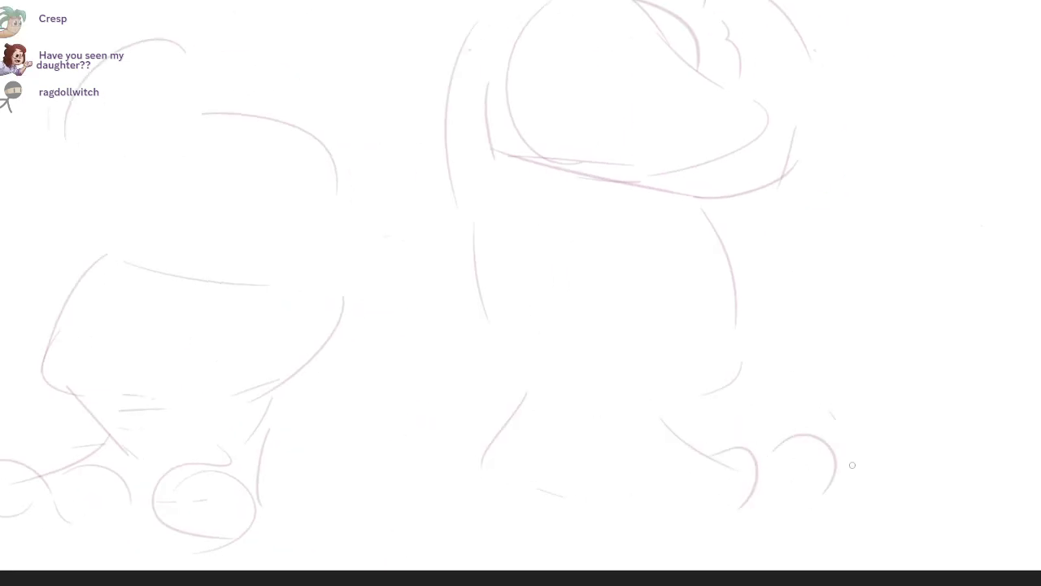
pyautogui.moveTo(708, 423); pyautogui.dragTo(737, 449)
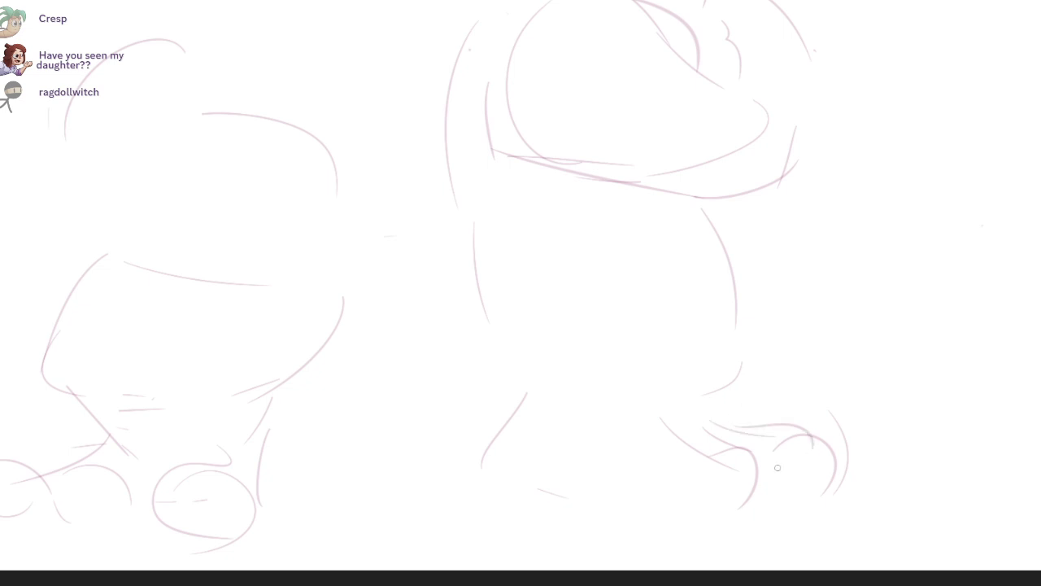
pyautogui.moveTo(527, 394); pyautogui.dragTo(628, 496)
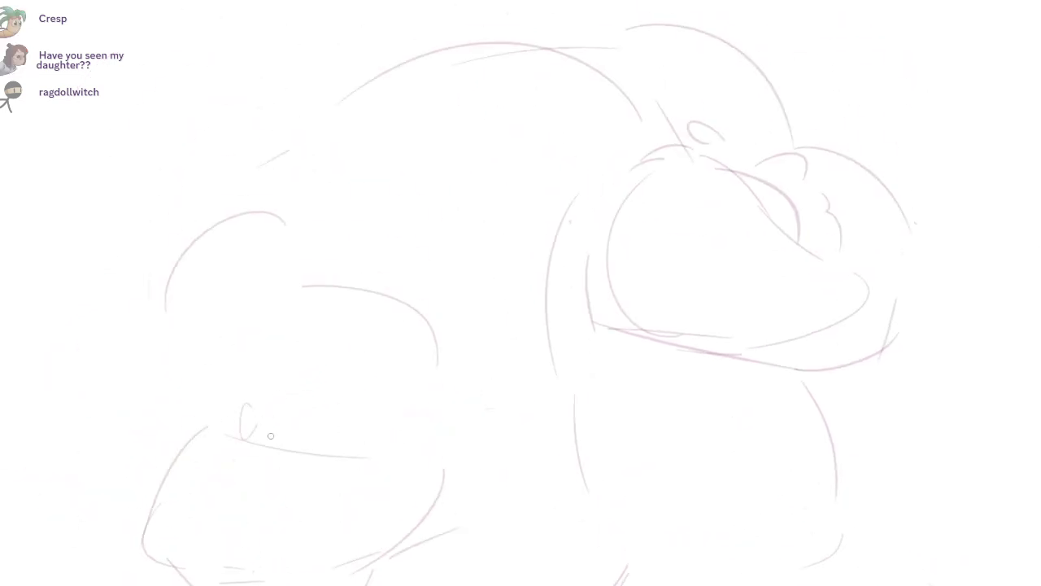
# Step: Add a rounded mound inside the smaller form and redraw the large creature's back as a higher hump flowing into the forehead
pyautogui.moveTo(241, 440); pyautogui.dragTo(331, 350)
pyautogui.hotkey('ctrl', 'z')
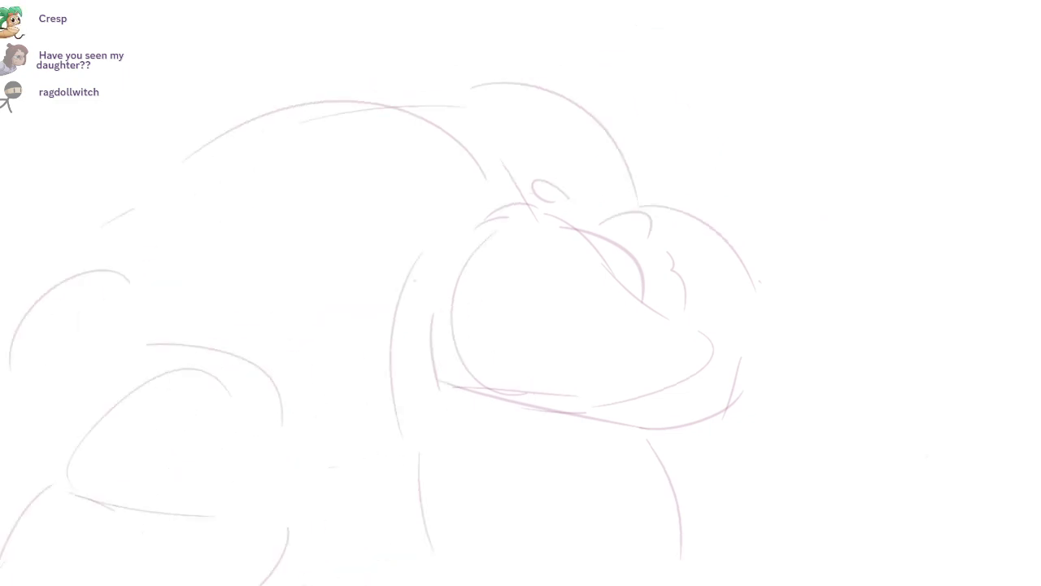
pyautogui.moveTo(342, 130)
pyautogui.mouseDown()
pyautogui.moveTo(462, 130)
pyautogui.moveTo(546, 95)
pyautogui.moveTo(635, 177)
pyautogui.mouseUp()
pyautogui.moveTo(375, 105); pyautogui.dragTo(70, 219)
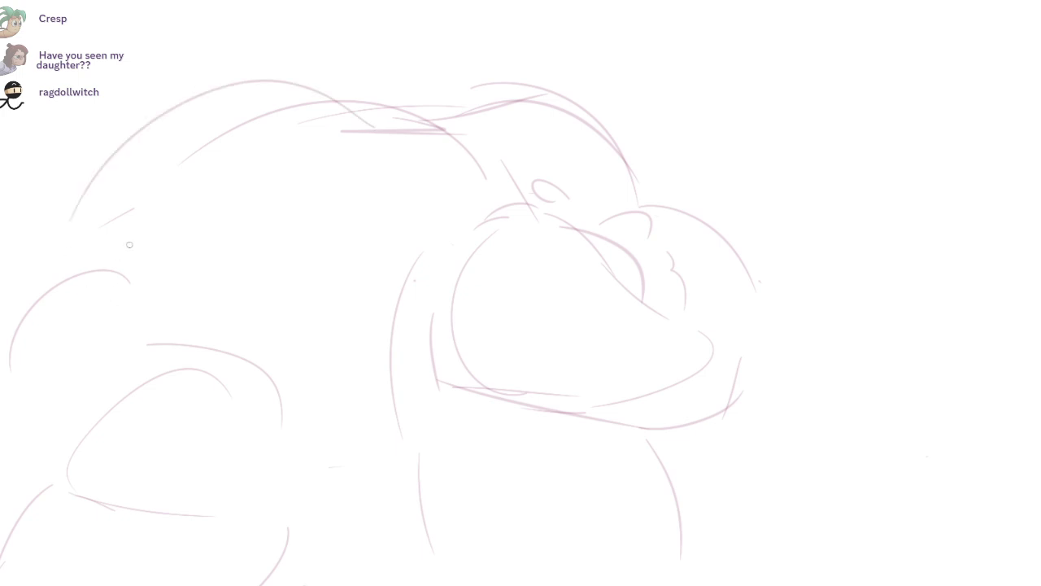
# Step: Sketch the cheek line running down from the large creature's brow and long pointed locks of hair hanging past the jaw
pyautogui.scroll(3, 601, 311)
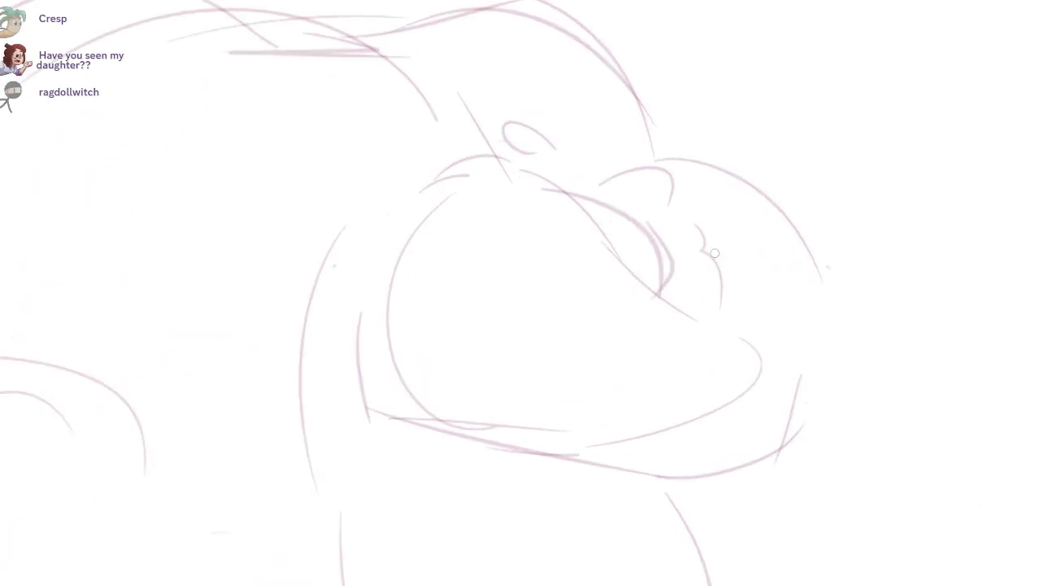
pyautogui.moveTo(602, 244); pyautogui.dragTo(533, 384)
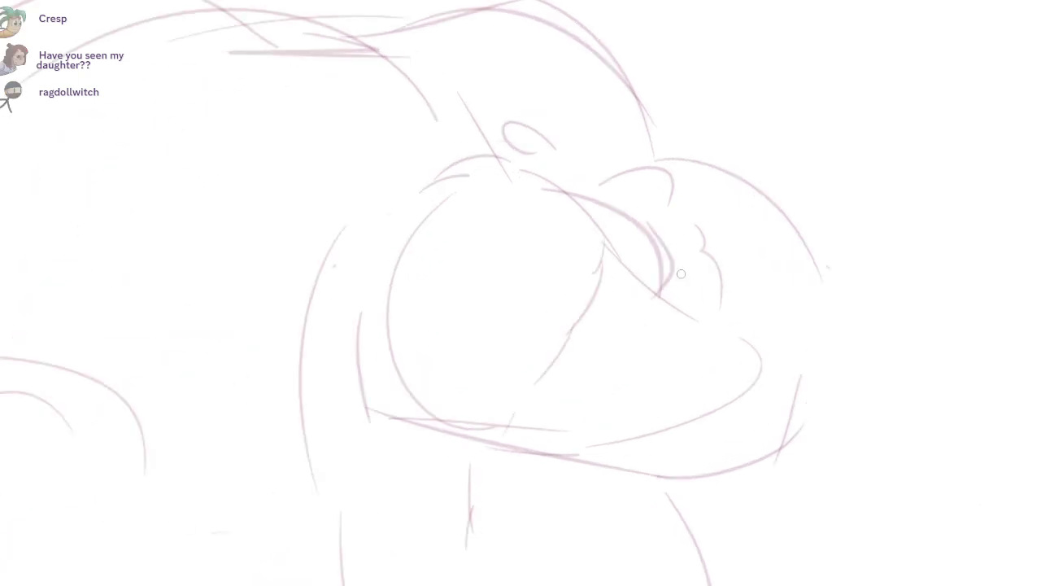
pyautogui.moveTo(681, 274); pyautogui.dragTo(754, 63)
pyautogui.moveTo(389, 260); pyautogui.dragTo(405, 376)
pyautogui.moveTo(402, 380); pyautogui.dragTo(400, 459)
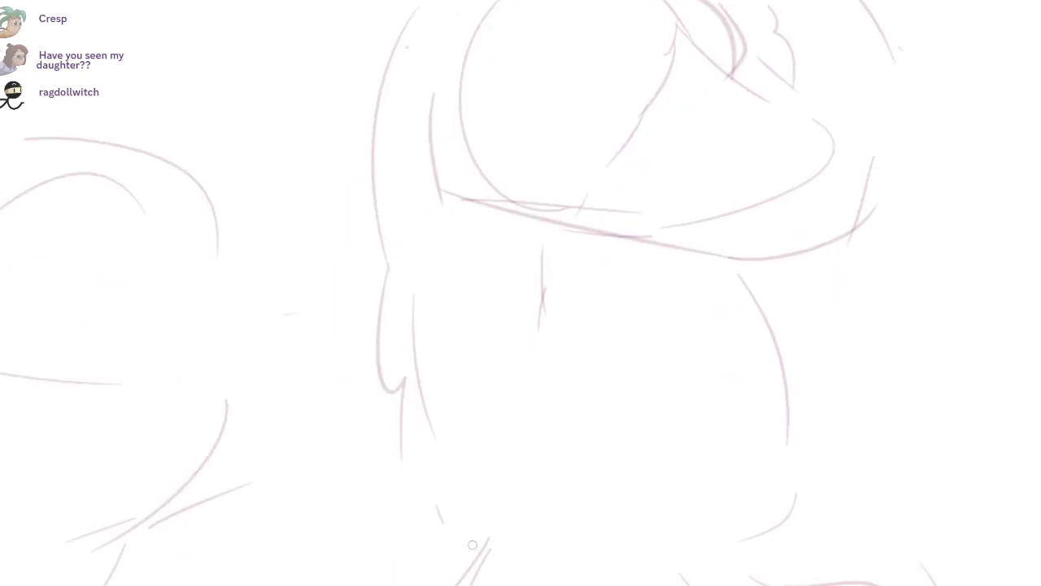
pyautogui.moveTo(528, 499); pyautogui.dragTo(547, 396)
pyautogui.moveTo(561, 407); pyautogui.dragTo(586, 171)
# Step: Draw the large creature's wavy upper lip from the cheek to the snout tip and curl it up at the end
pyautogui.moveTo(761, 139); pyautogui.dragTo(639, 273)
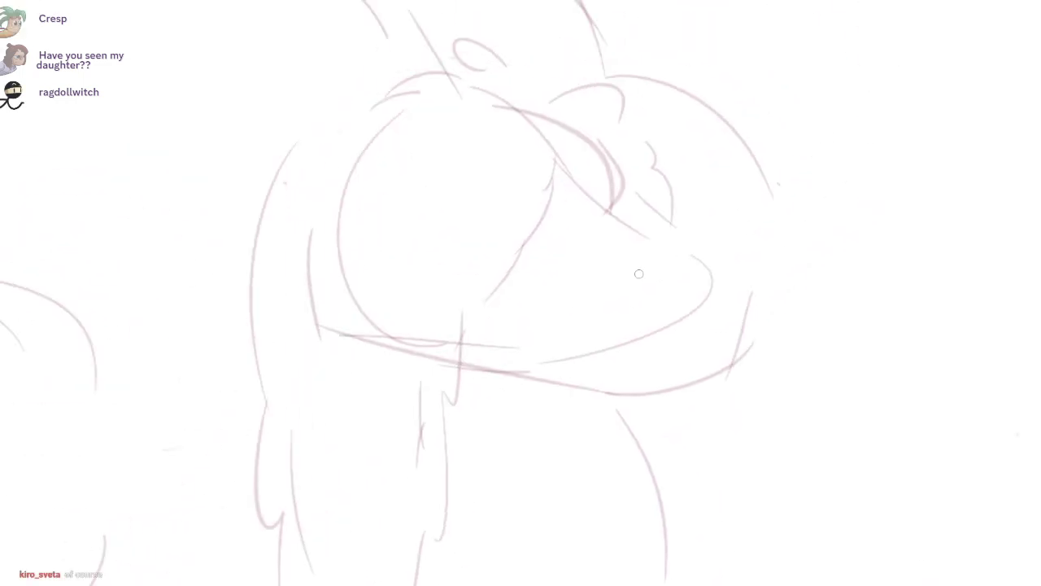
pyautogui.scroll(2, 638, 344)
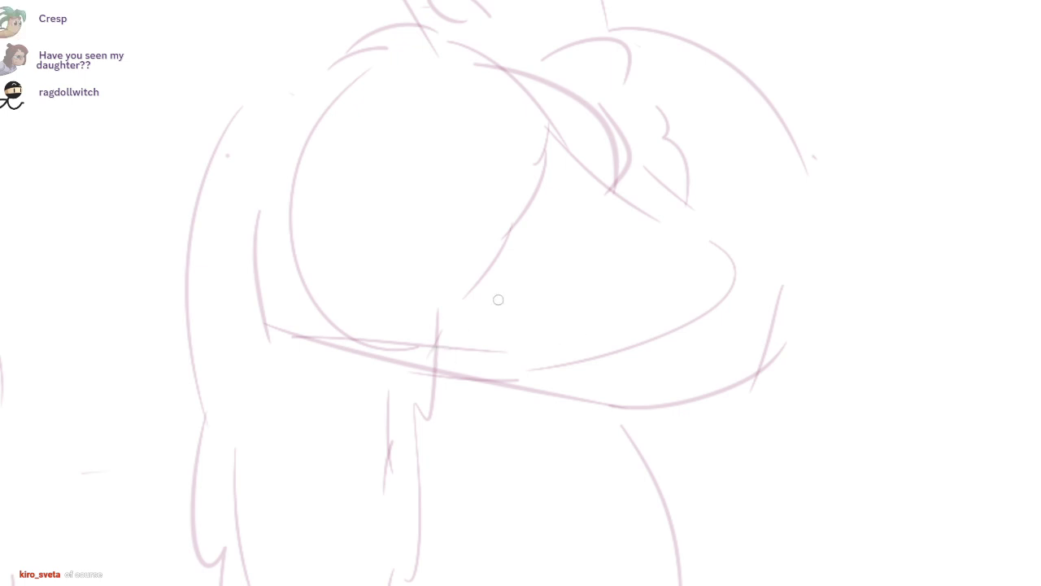
pyautogui.moveTo(446, 297)
pyautogui.mouseDown()
pyautogui.moveTo(661, 336)
pyautogui.moveTo(753, 317)
pyautogui.mouseUp()
pyautogui.hotkey('ctrl', 'z')
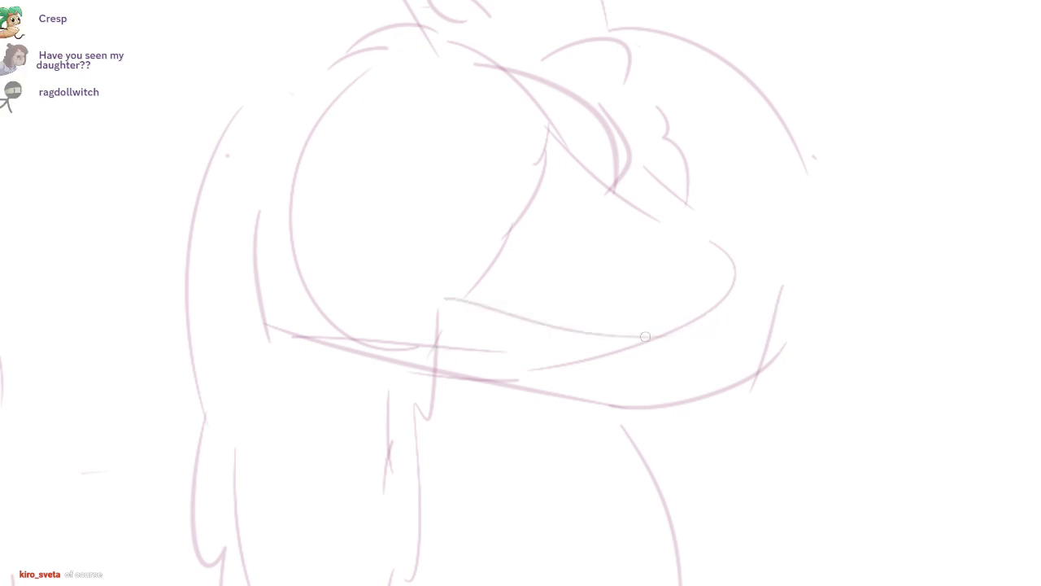
pyautogui.moveTo(676, 342); pyautogui.dragTo(756, 330)
pyautogui.hotkey('ctrl', 'z')
pyautogui.moveTo(636, 347); pyautogui.dragTo(763, 326)
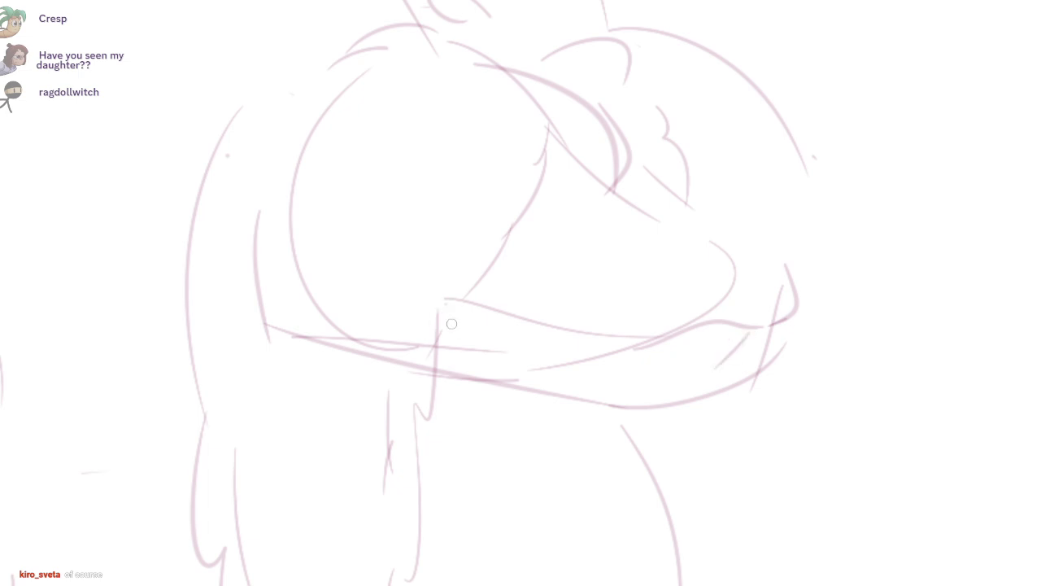
# Step: Add a row of small teeth along the large creature's mouth and pointed fangs hanging below the jaw
pyautogui.moveTo(447, 306); pyautogui.dragTo(488, 329)
pyautogui.moveTo(588, 345); pyautogui.dragTo(667, 348)
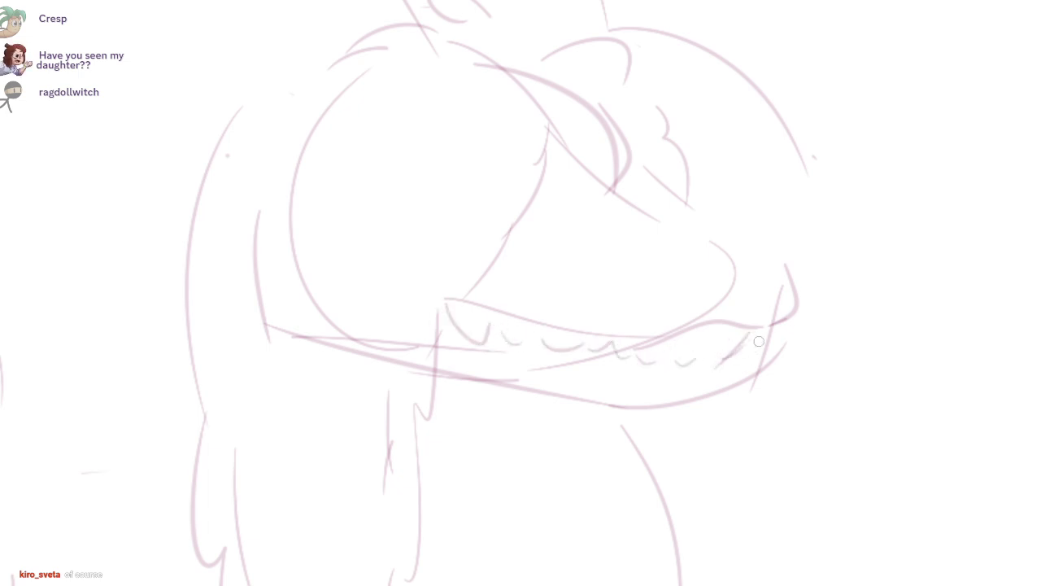
pyautogui.moveTo(771, 315)
pyautogui.mouseDown()
pyautogui.moveTo(760, 377)
pyautogui.moveTo(684, 448)
pyautogui.mouseUp()
pyautogui.moveTo(705, 397)
pyautogui.mouseDown()
pyautogui.moveTo(680, 434)
pyautogui.moveTo(616, 428)
pyautogui.moveTo(602, 439)
pyautogui.mouseUp()
pyautogui.moveTo(545, 391); pyautogui.dragTo(541, 427)
pyautogui.scroll(-3, 563, 465)
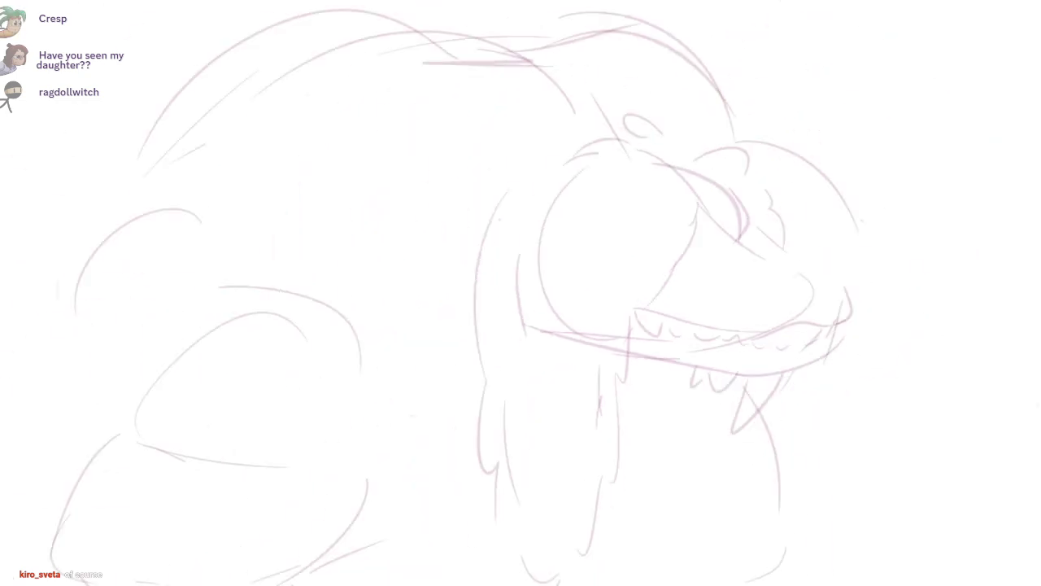
# Step: Clean up overlapping lines on the large creature's back, then sketch its shoulder curve and extend the outer contour down the rump
pyautogui.moveTo(382, 123); pyautogui.dragTo(453, 156)
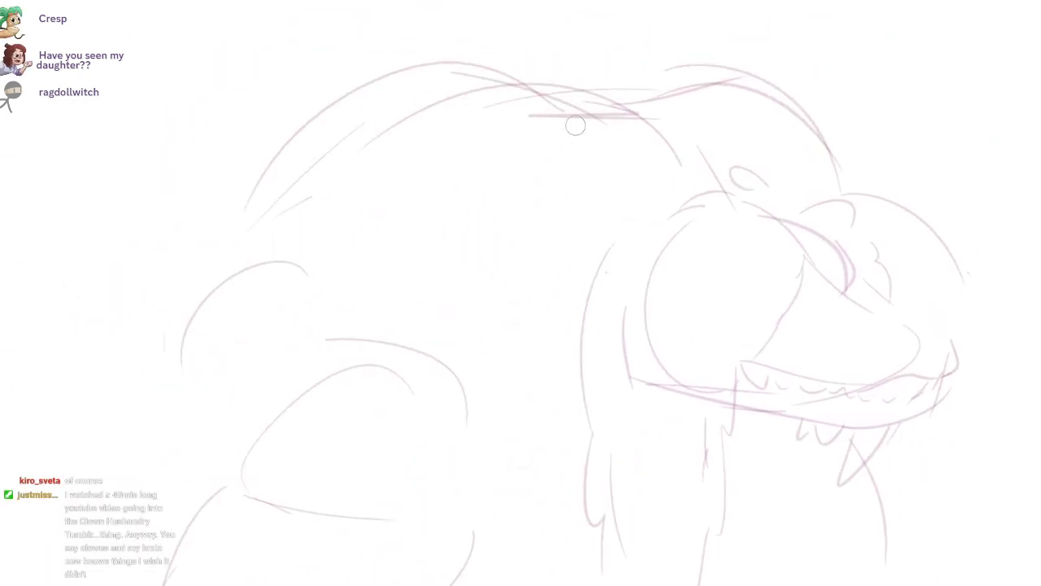
pyautogui.moveTo(537, 130)
pyautogui.mouseDown()
pyautogui.moveTo(546, 281)
pyautogui.moveTo(465, 350)
pyautogui.mouseUp()
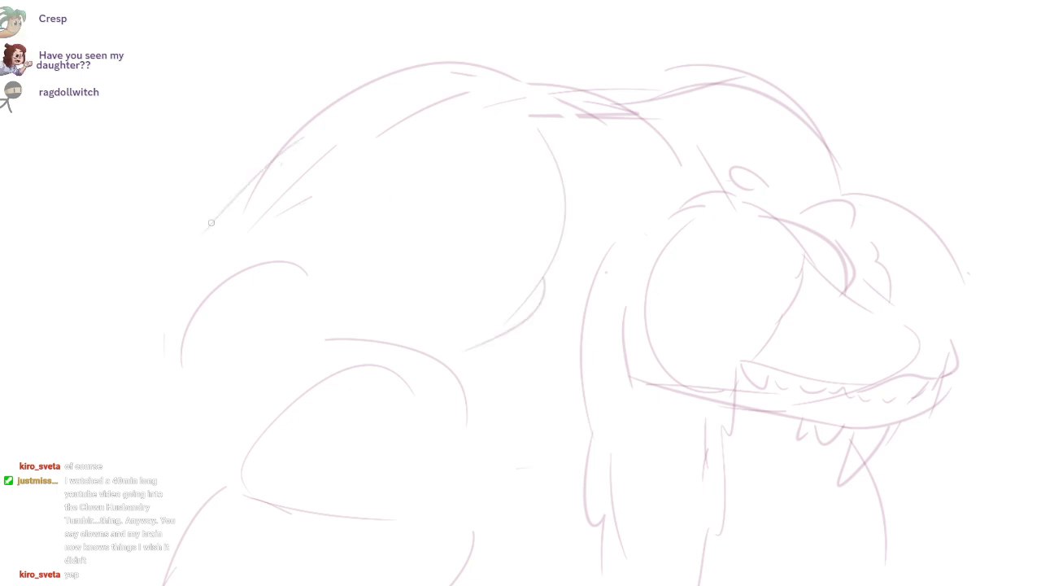
pyautogui.moveTo(240, 190); pyautogui.dragTo(174, 444)
pyautogui.moveTo(202, 458); pyautogui.dragTo(269, 467)
pyautogui.moveTo(309, 320)
pyautogui.mouseDown()
pyautogui.moveTo(468, 461)
pyautogui.moveTo(419, 429)
pyautogui.mouseUp()
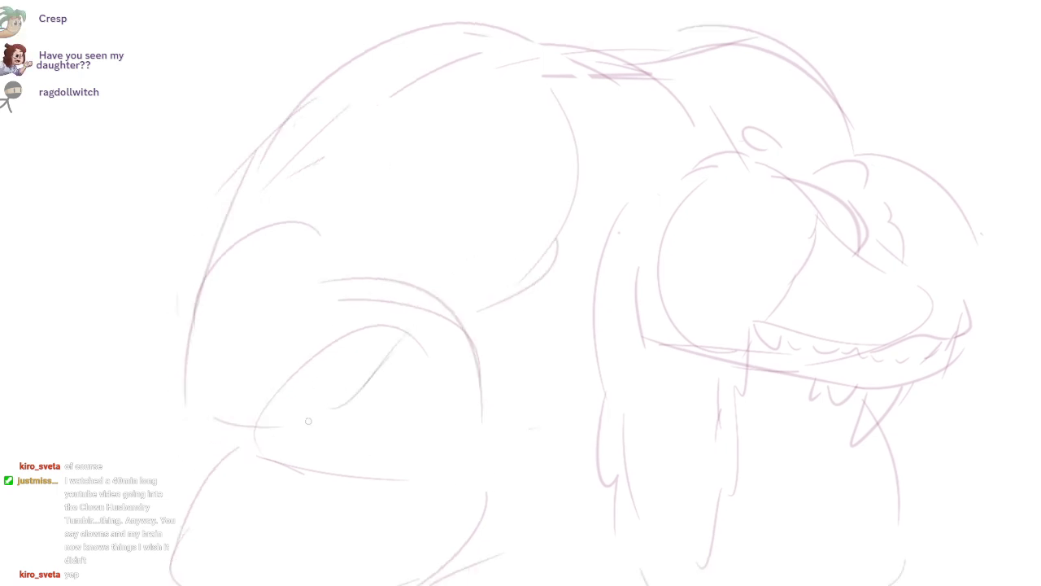
# Step: Rework the smaller form above the rounded lower body with a domed outline, side strokes, small spikes and slanted lines across its base
pyautogui.moveTo(262, 391); pyautogui.dragTo(350, 291)
pyautogui.moveTo(387, 311)
pyautogui.mouseDown()
pyautogui.moveTo(361, 374)
pyautogui.moveTo(442, 394)
pyautogui.mouseUp()
pyautogui.moveTo(338, 306); pyautogui.dragTo(288, 422)
pyautogui.moveTo(275, 354)
pyautogui.mouseDown()
pyautogui.moveTo(385, 263)
pyautogui.moveTo(449, 276)
pyautogui.mouseUp()
pyautogui.moveTo(456, 289); pyautogui.dragTo(468, 391)
pyautogui.moveTo(317, 446)
pyautogui.mouseDown()
pyautogui.moveTo(460, 413)
pyautogui.moveTo(468, 375)
pyautogui.mouseUp()
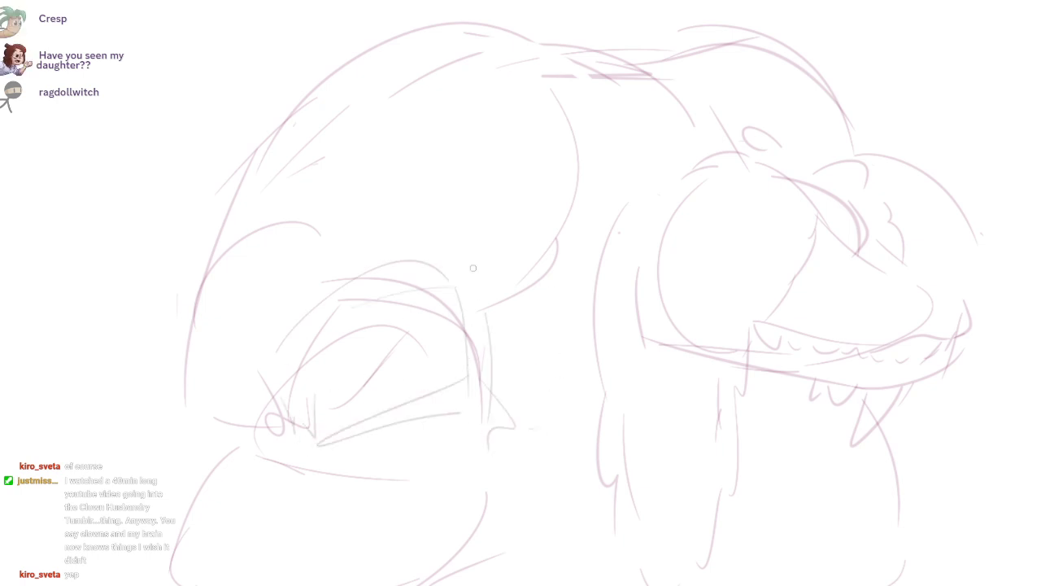
# Step: Sketch angular peaks and short side strokes around the smaller form on the creature's flank, with a small circle at its upper edge
pyautogui.moveTo(445, 279); pyautogui.dragTo(556, 260)
pyautogui.moveTo(441, 331)
pyautogui.mouseDown()
pyautogui.moveTo(405, 325)
pyautogui.moveTo(500, 215)
pyautogui.moveTo(557, 284)
pyautogui.mouseUp()
pyautogui.moveTo(330, 282); pyautogui.dragTo(342, 345)
pyautogui.moveTo(363, 239); pyautogui.dragTo(409, 215)
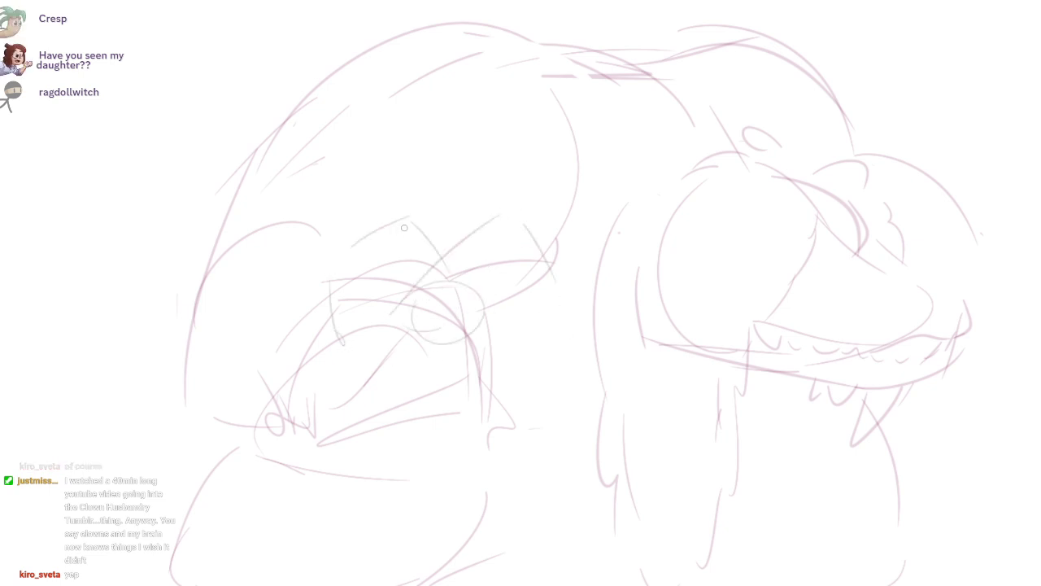
pyautogui.moveTo(418, 254); pyautogui.dragTo(447, 317)
pyautogui.moveTo(262, 379); pyautogui.dragTo(354, 433)
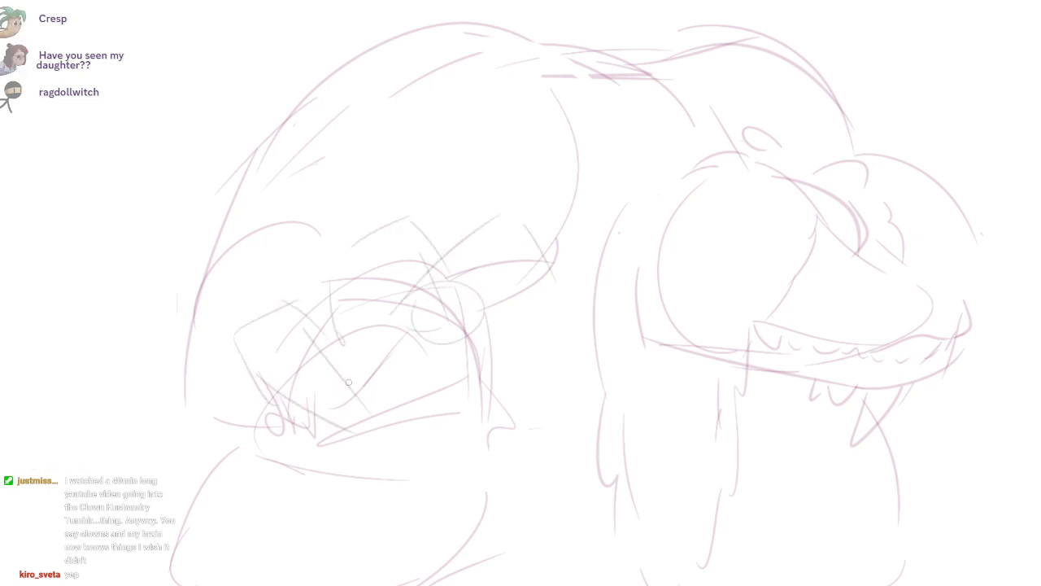
# Step: Add crossing diagonals and upright lines inside the smaller form, plus long curves falling beside it toward the belly
pyautogui.moveTo(430, 278); pyautogui.dragTo(342, 426)
pyautogui.hotkey('ctrl', 'z')
pyautogui.moveTo(351, 305); pyautogui.dragTo(453, 394)
pyautogui.moveTo(445, 250); pyautogui.dragTo(448, 413)
pyautogui.moveTo(556, 236)
pyautogui.mouseDown()
pyautogui.moveTo(576, 368)
pyautogui.moveTo(491, 357)
pyautogui.mouseUp()
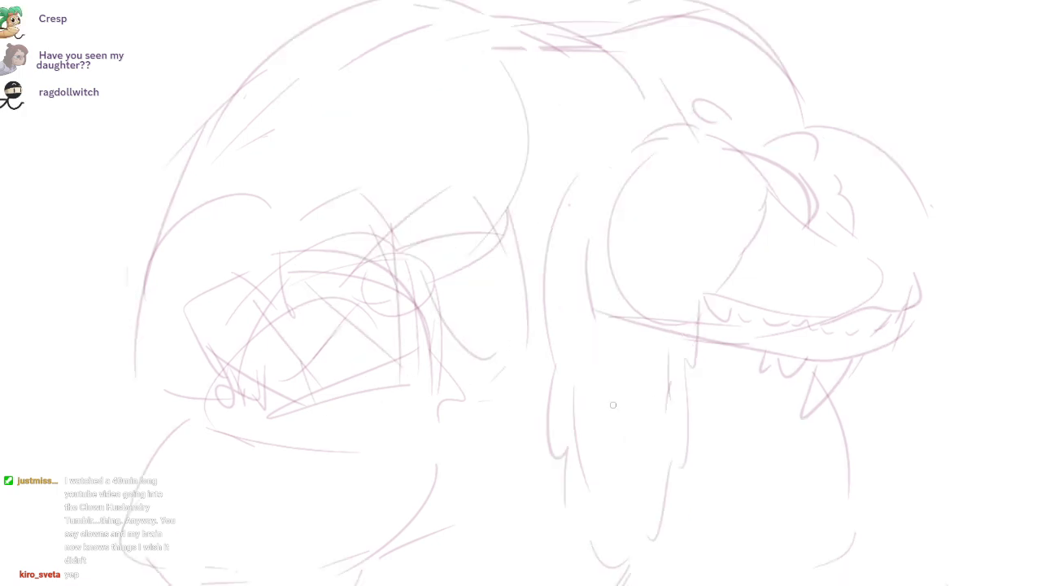
# Step: Redraw the hump above the creature's head with a wider outer curve and erase the overlapping old line
pyautogui.moveTo(686, 303); pyautogui.dragTo(565, 301)
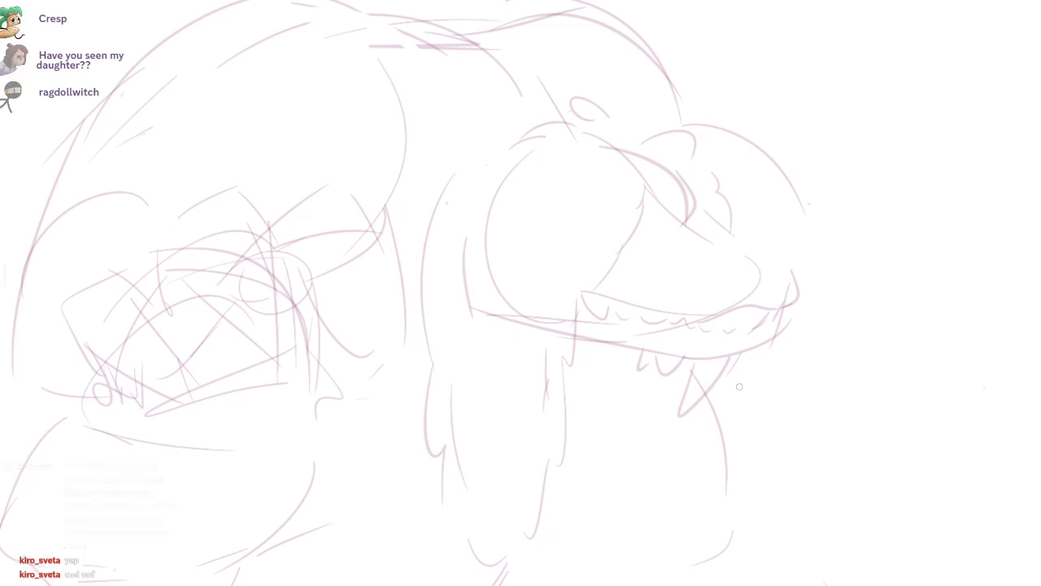
pyautogui.moveTo(701, 90); pyautogui.dragTo(726, 132)
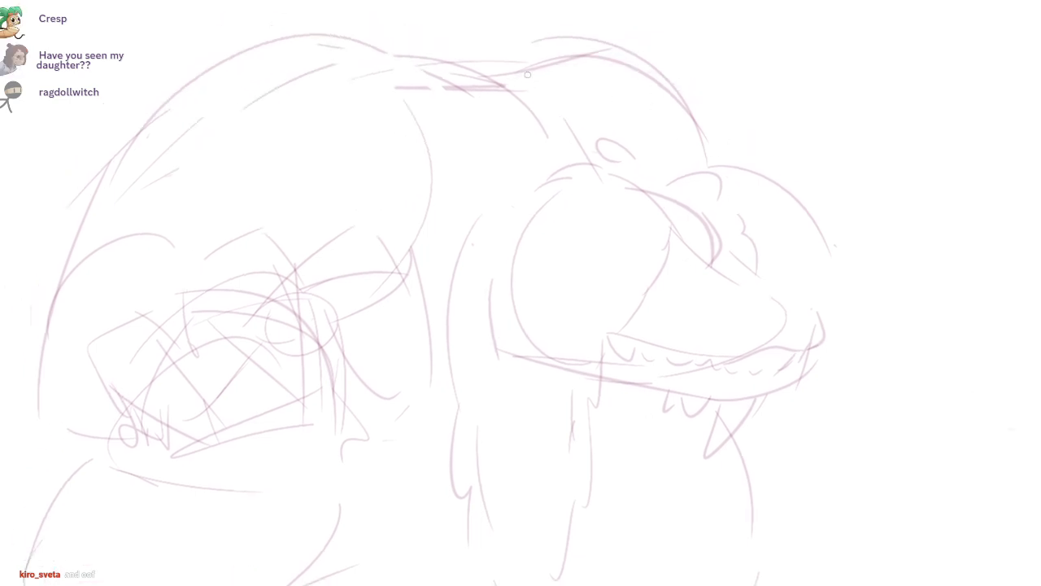
pyautogui.moveTo(643, 57); pyautogui.dragTo(731, 145)
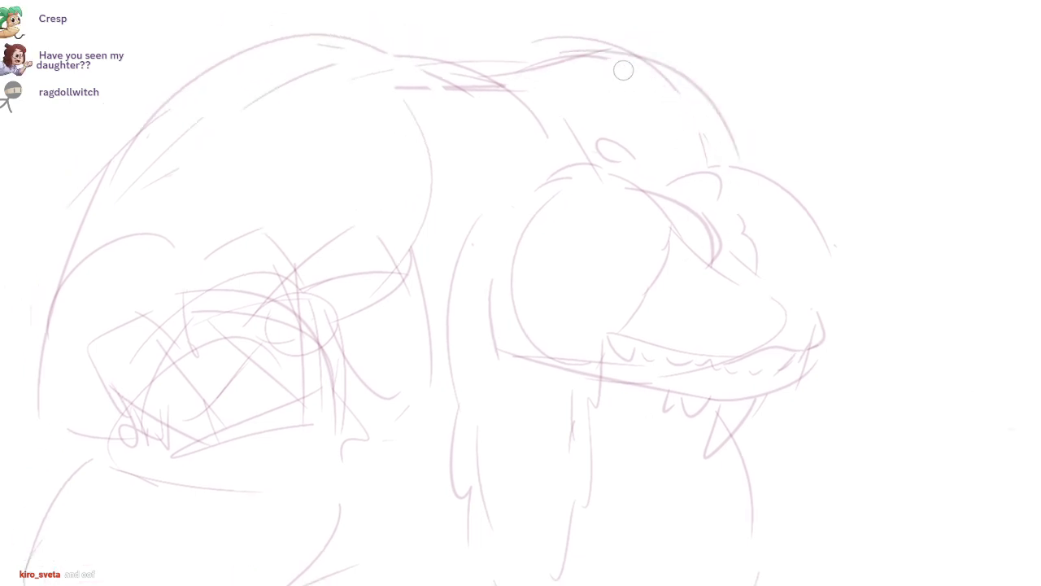
pyautogui.moveTo(733, 251); pyautogui.dragTo(697, 233)
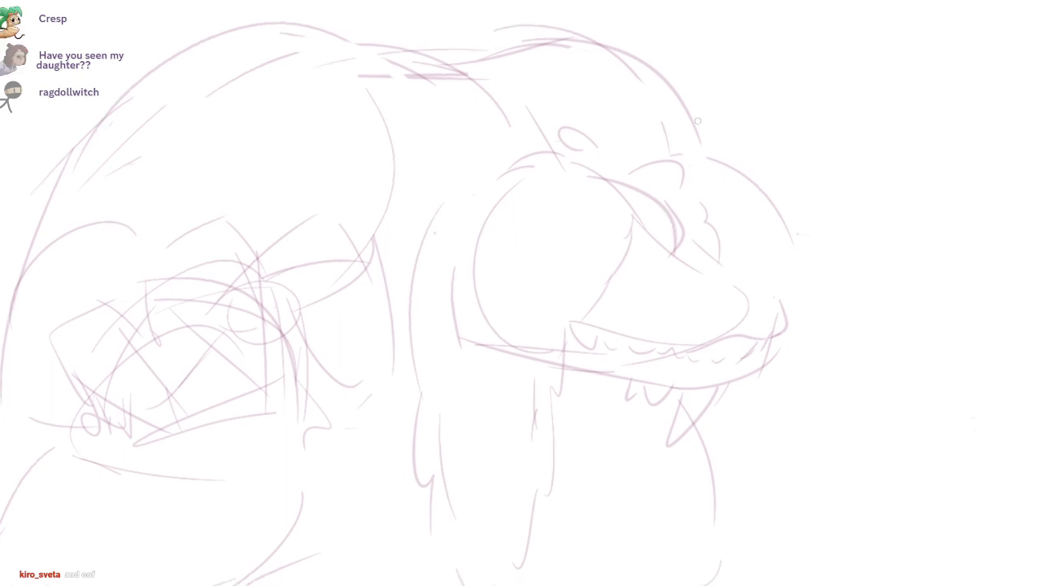
# Step: Draw the raised arm's long outer contour curving from behind the head past the snout, with a short elbow line
pyautogui.moveTo(667, 102)
pyautogui.mouseDown()
pyautogui.moveTo(874, 305)
pyautogui.moveTo(779, 389)
pyautogui.mouseUp()
pyautogui.moveTo(894, 202); pyautogui.dragTo(809, 288)
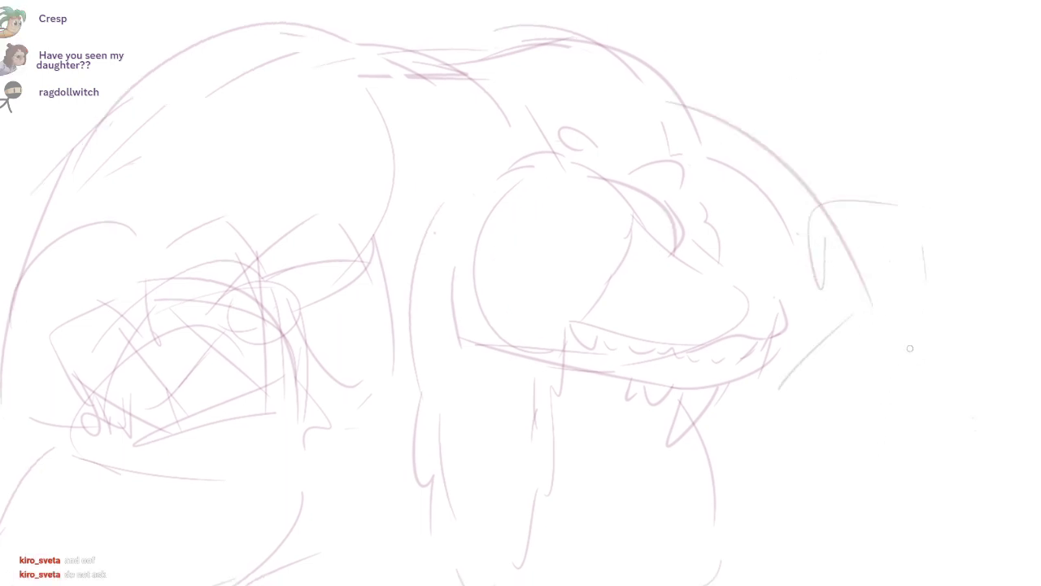
pyautogui.hotkey('ctrl', 'z')
# Step: Sketch a raised hand beyond the snout with a wrist curve and long looped fingers
pyautogui.moveTo(785, 236); pyautogui.dragTo(869, 205)
pyautogui.moveTo(798, 281); pyautogui.dragTo(826, 334)
pyautogui.moveTo(888, 232); pyautogui.dragTo(905, 365)
pyautogui.moveTo(985, 272); pyautogui.dragTo(978, 326)
pyautogui.moveTo(923, 313); pyautogui.dragTo(822, 300)
pyautogui.hotkey('ctrl', 'z')
pyautogui.moveTo(812, 259); pyautogui.dragTo(847, 354)
pyautogui.moveTo(895, 293); pyautogui.dragTo(869, 342)
pyautogui.moveTo(905, 252); pyautogui.dragTo(932, 342)
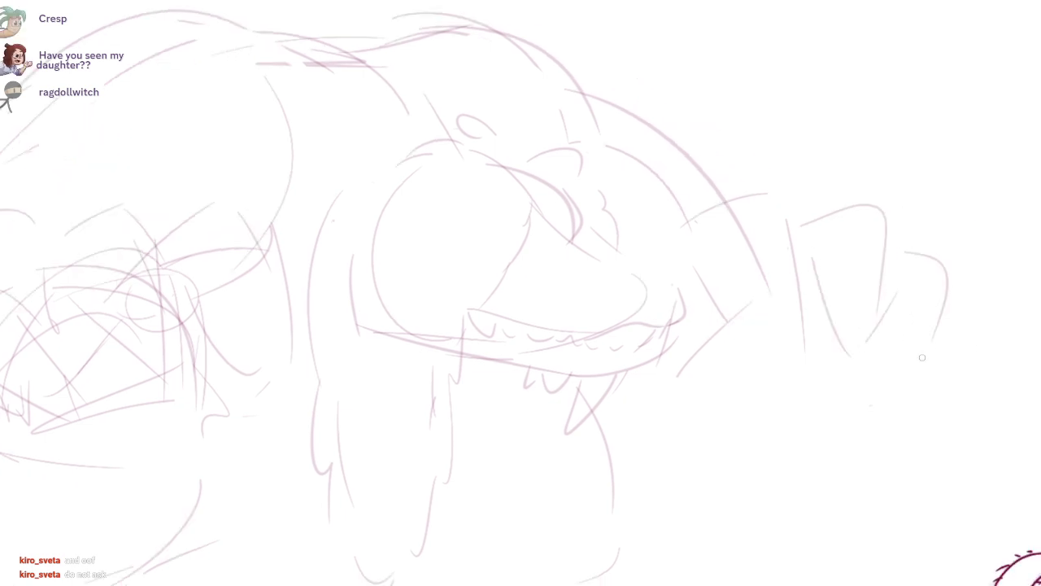
# Step: Cross the wrist with a diagonal stroke and draw the forearm's curved underside below the snout
pyautogui.moveTo(718, 292); pyautogui.dragTo(781, 389)
pyautogui.moveTo(812, 272); pyautogui.dragTo(801, 317)
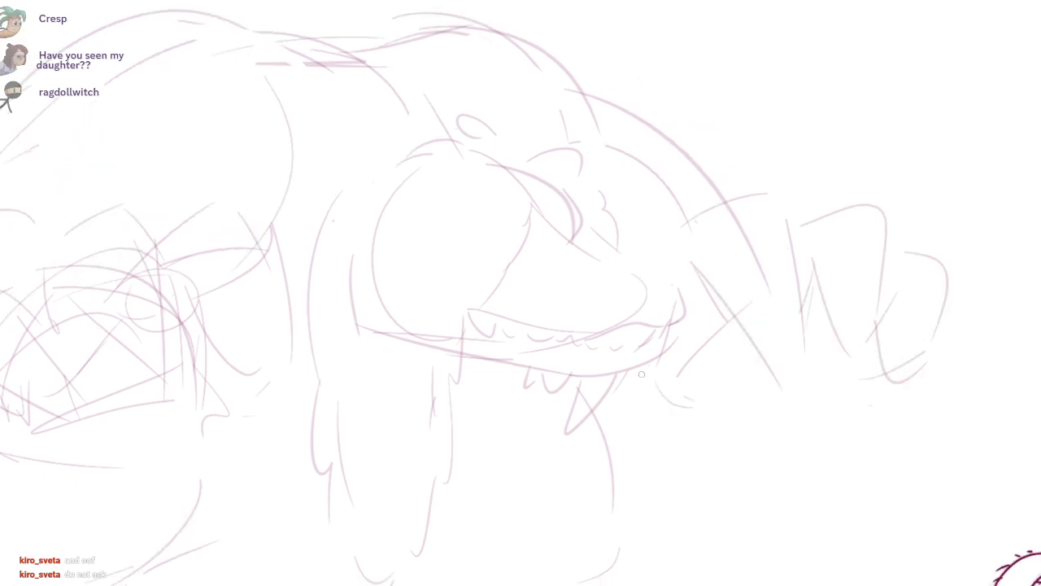
pyautogui.moveTo(641, 374)
pyautogui.mouseDown()
pyautogui.moveTo(845, 341)
pyautogui.moveTo(866, 313)
pyautogui.moveTo(893, 313)
pyautogui.mouseUp()
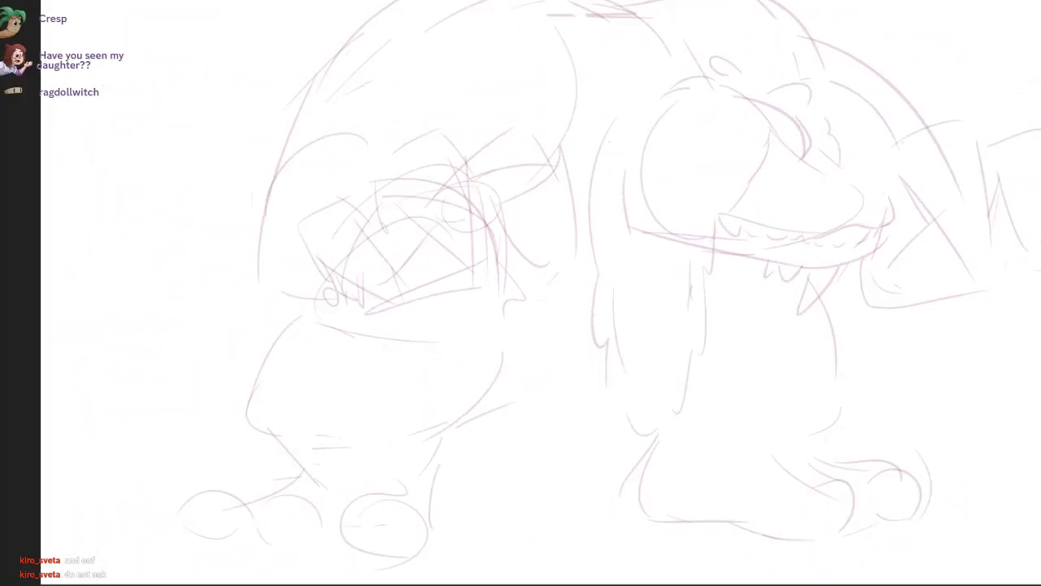
# Step: Lasso the whole large creature sketch, move it slightly toward the small standing figure, and deselect it
pyautogui.scroll(-5, 521, 292)
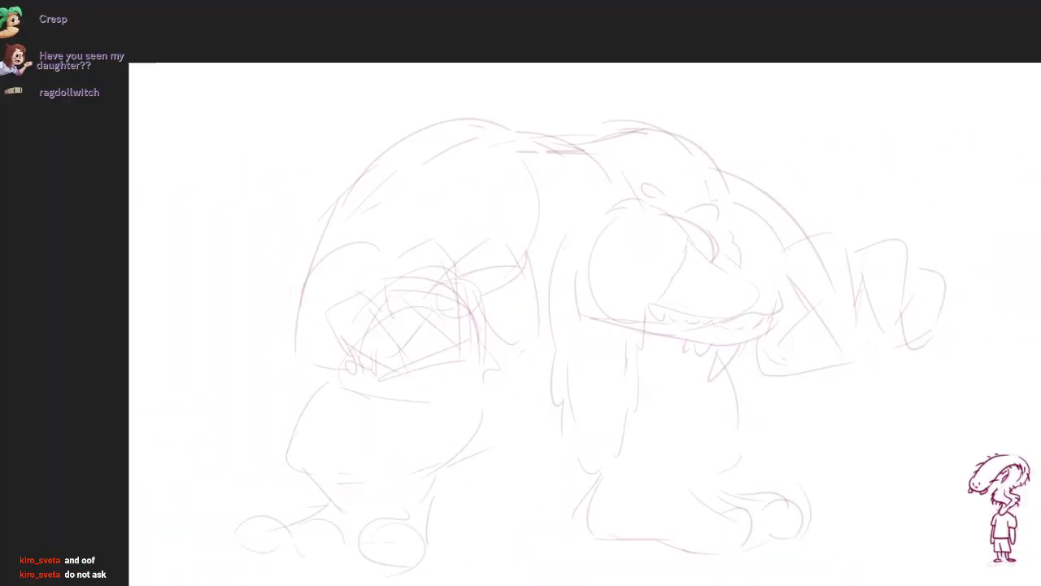
pyautogui.moveTo(974, 248)
pyautogui.mouseDown()
pyautogui.moveTo(767, 574)
pyautogui.moveTo(444, 82)
pyautogui.moveTo(935, 187)
pyautogui.mouseUp()
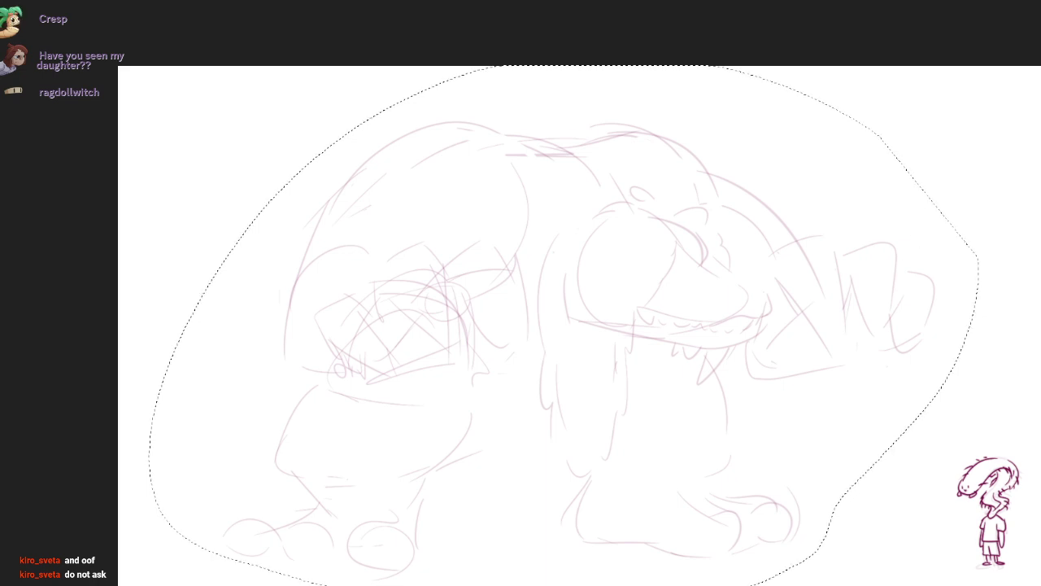
pyautogui.moveTo(164, 544); pyautogui.dragTo(179, 539)
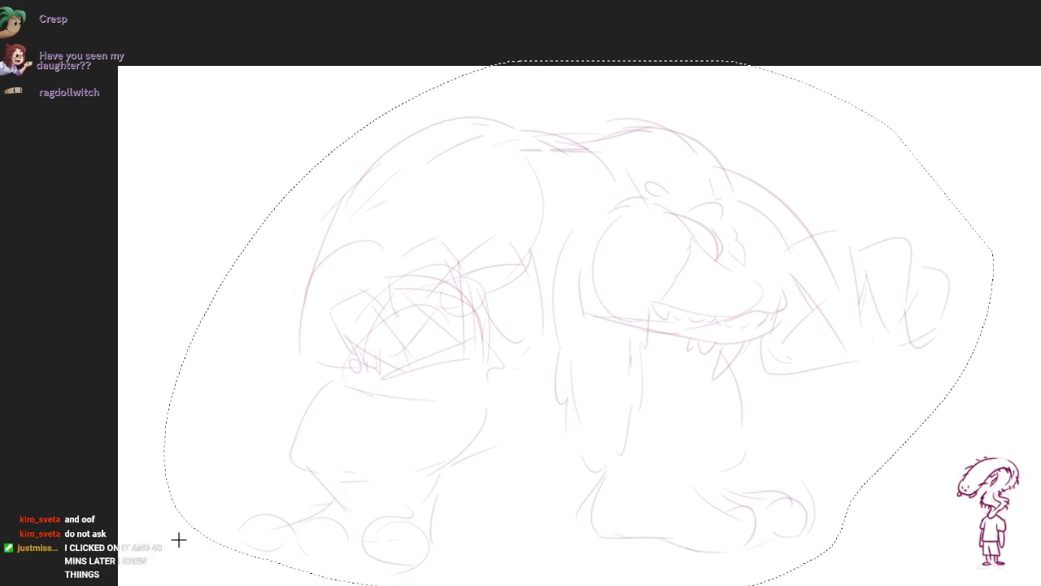
pyautogui.hotkey('ctrl', 'd')
# Step: Draw a broad wavy tail extending from the creature's rump and a belly curve between its hind and front legs
pyautogui.scroll(2, 288, 365)
pyautogui.press('b')
pyautogui.moveTo(354, 368); pyautogui.dragTo(117, 370)
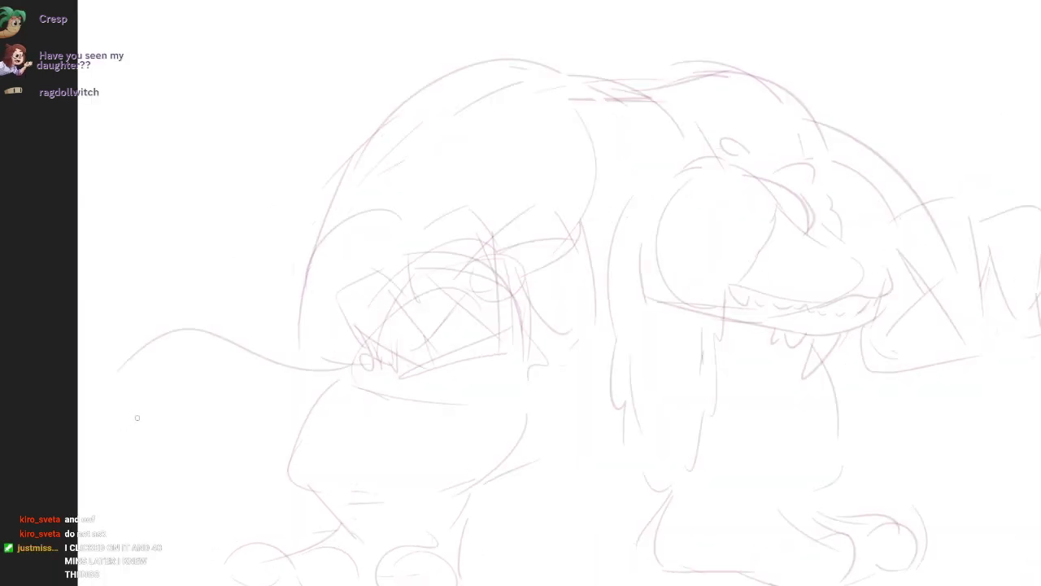
pyautogui.moveTo(316, 494); pyautogui.dragTo(300, 471)
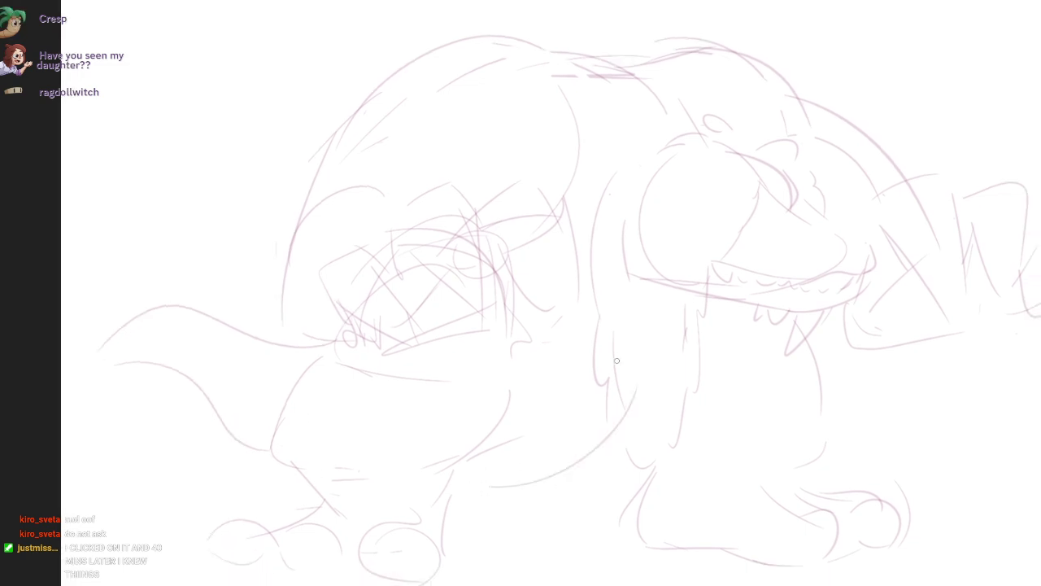
# Step: Rework the hind leg's thigh outline with a fuller curve down to the ankle and clear the old overlapping strokes
pyautogui.scroll(1, 488, 470)
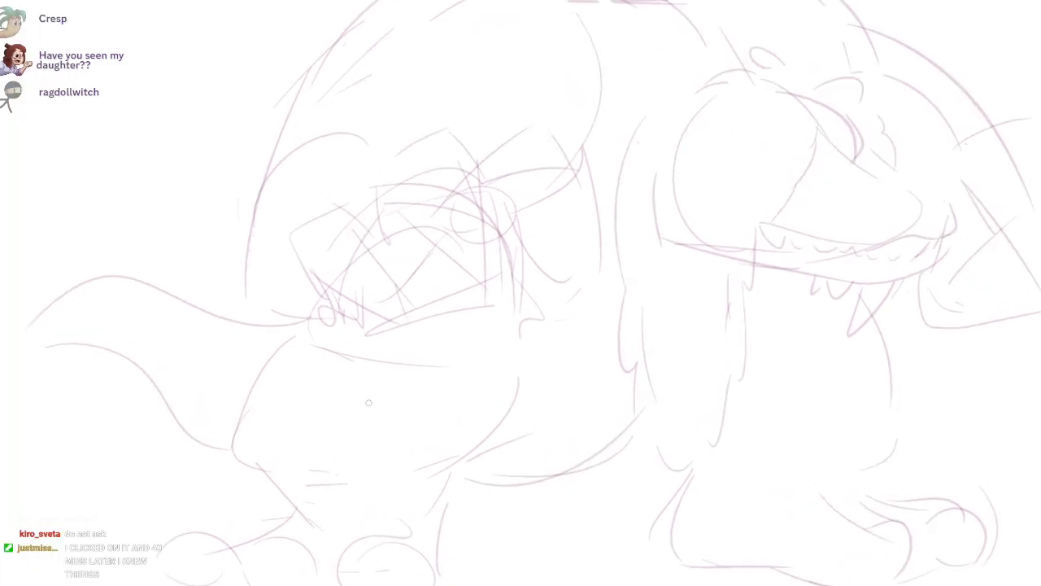
pyautogui.moveTo(457, 481); pyautogui.dragTo(568, 327)
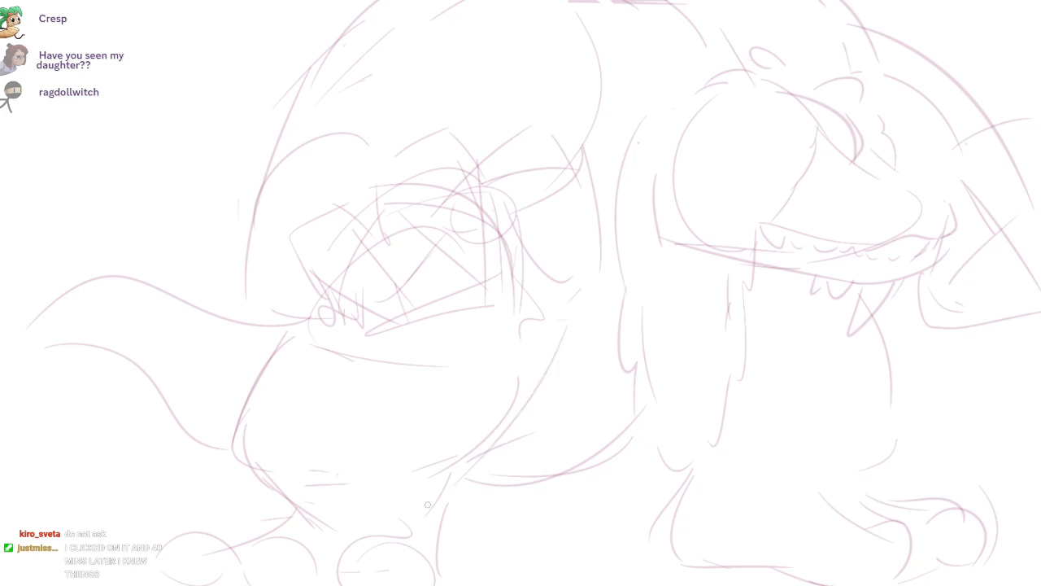
pyautogui.moveTo(568, 381); pyautogui.dragTo(485, 465)
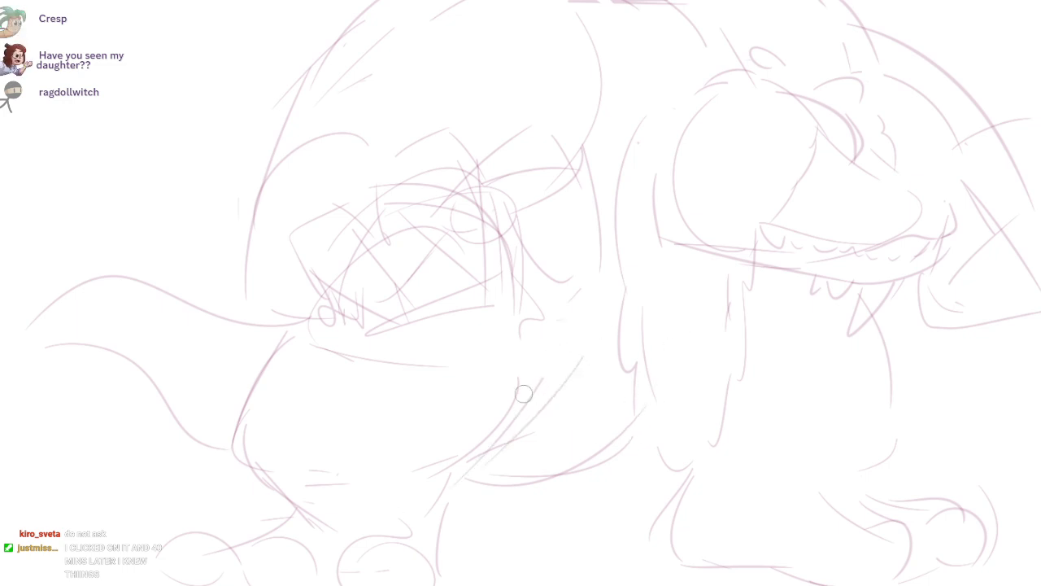
pyautogui.hotkey('ctrl', 'z')
pyautogui.moveTo(550, 332); pyautogui.dragTo(517, 399)
pyautogui.moveTo(574, 367)
pyautogui.mouseDown()
pyautogui.moveTo(499, 464)
pyautogui.moveTo(509, 451)
pyautogui.mouseUp()
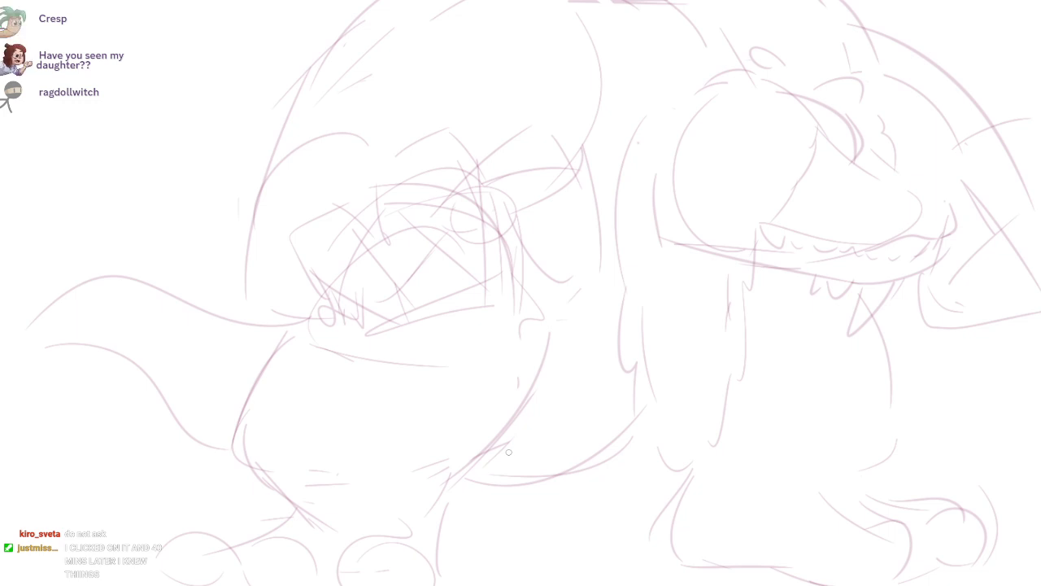
# Step: Lasso the raised hand together with the end of the arm contour, delete it, and clear the selection
pyautogui.moveTo(524, 375)
pyautogui.mouseDown()
pyautogui.moveTo(825, 325)
pyautogui.moveTo(809, 412)
pyautogui.mouseUp()
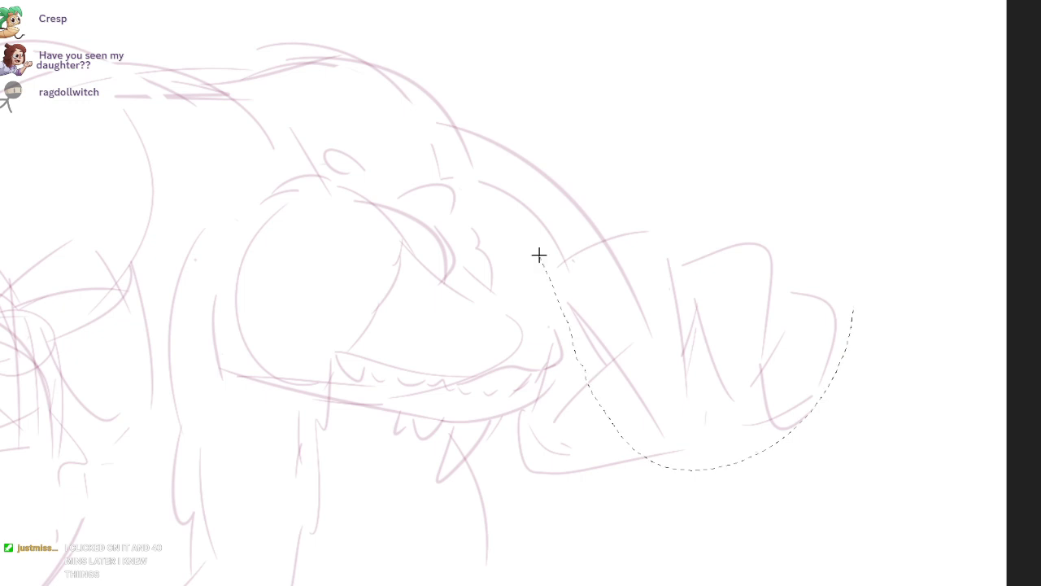
pyautogui.moveTo(539, 255); pyautogui.dragTo(865, 242)
pyautogui.press('Delete')
pyautogui.hotkey('ctrl', 'd')
# Step: Sketch a new raised hand past the forearm with a pointed wrist fold, a rounded back and a curled finger
pyautogui.press('b')
pyautogui.moveTo(657, 382); pyautogui.dragTo(663, 460)
pyautogui.moveTo(602, 396); pyautogui.dragTo(661, 462)
pyautogui.moveTo(616, 387); pyautogui.dragTo(728, 301)
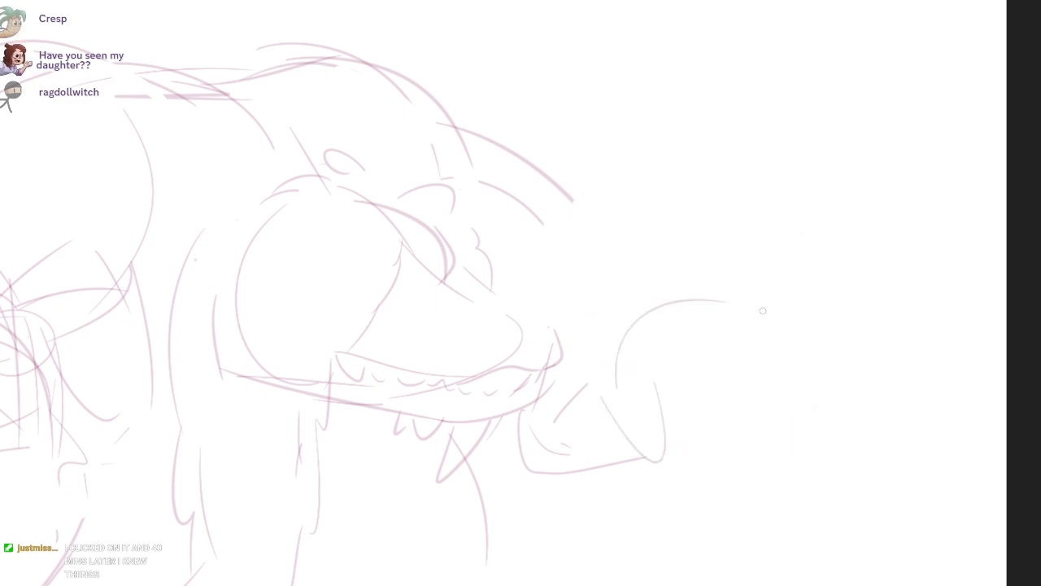
pyautogui.moveTo(713, 450)
pyautogui.mouseDown()
pyautogui.moveTo(820, 342)
pyautogui.moveTo(716, 297)
pyautogui.moveTo(686, 332)
pyautogui.moveTo(764, 383)
pyautogui.mouseUp()
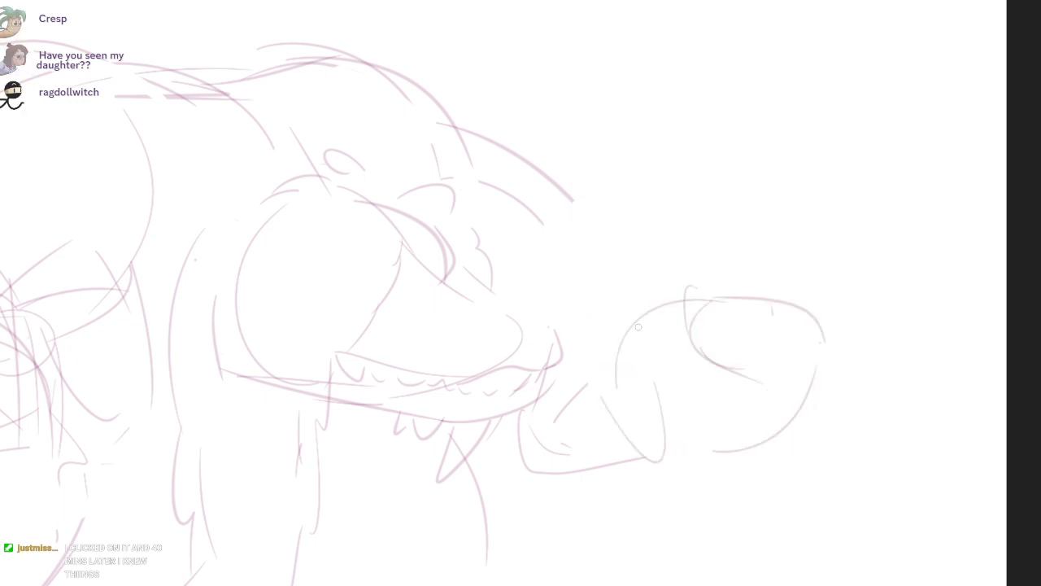
# Step: Draw a tapered container in the raised hand with slanted sides and a curved rim, and wrap stacked fingers around it
pyautogui.moveTo(621, 257); pyautogui.dragTo(687, 492)
pyautogui.moveTo(765, 395)
pyautogui.mouseDown()
pyautogui.moveTo(721, 498)
pyautogui.moveTo(728, 480)
pyautogui.mouseUp()
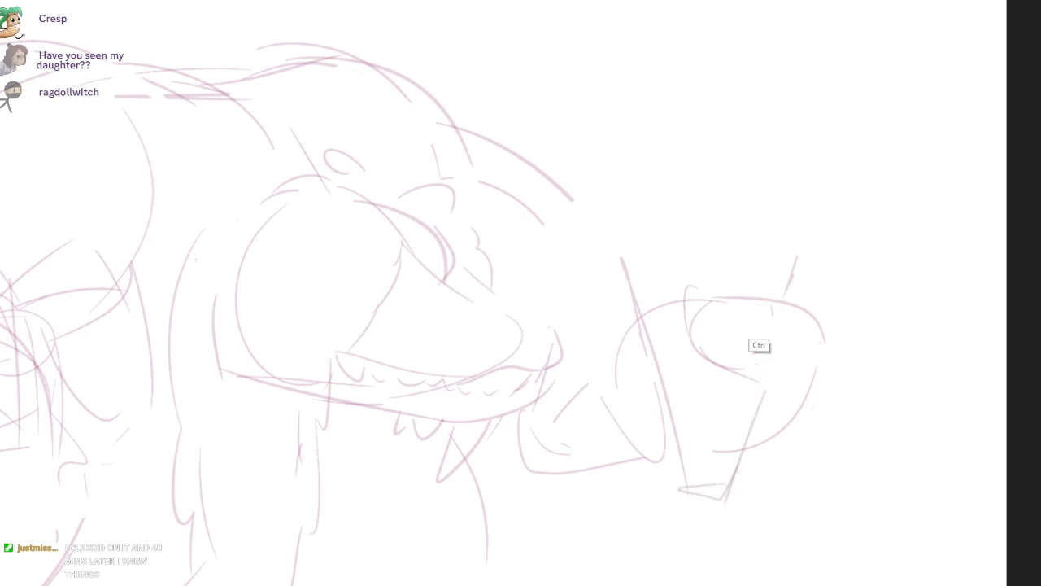
pyautogui.scroll(2, 757, 344)
pyautogui.moveTo(816, 405); pyautogui.dragTo(817, 434)
pyautogui.moveTo(858, 354); pyautogui.dragTo(875, 282)
pyautogui.moveTo(865, 287)
pyautogui.mouseDown()
pyautogui.moveTo(732, 237)
pyautogui.moveTo(784, 340)
pyautogui.moveTo(846, 387)
pyautogui.moveTo(811, 409)
pyautogui.mouseUp()
pyautogui.moveTo(806, 342)
pyautogui.mouseDown()
pyautogui.moveTo(690, 426)
pyautogui.moveTo(801, 446)
pyautogui.mouseUp()
pyautogui.moveTo(836, 416); pyautogui.dragTo(765, 555)
pyautogui.moveTo(702, 418); pyautogui.dragTo(801, 463)
pyautogui.moveTo(685, 418)
pyautogui.mouseDown()
pyautogui.moveTo(685, 498)
pyautogui.moveTo(778, 530)
pyautogui.mouseUp()
pyautogui.moveTo(576, 248)
pyautogui.mouseDown()
pyautogui.moveTo(602, 231)
pyautogui.moveTo(854, 281)
pyautogui.moveTo(716, 528)
pyautogui.mouseUp()
# Step: Fill the container with rounded pieces along its rim and tall curved and squared strips sticking up behind them
pyautogui.scroll(1, 563, 210)
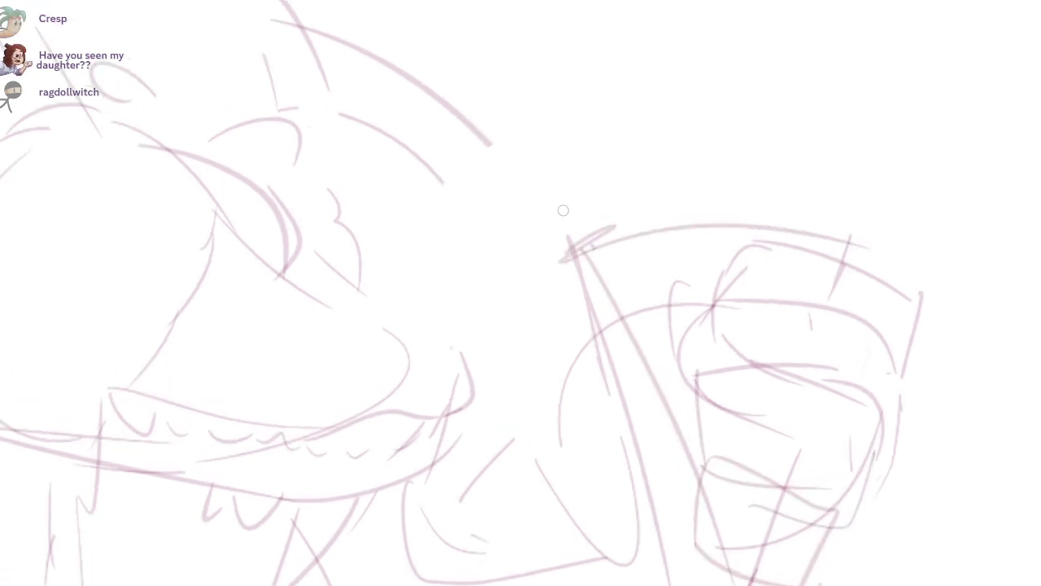
pyautogui.moveTo(569, 244)
pyautogui.mouseDown()
pyautogui.moveTo(641, 195)
pyautogui.moveTo(702, 211)
pyautogui.mouseUp()
pyautogui.moveTo(672, 167); pyautogui.dragTo(740, 62)
pyautogui.moveTo(742, 68)
pyautogui.mouseDown()
pyautogui.moveTo(773, 122)
pyautogui.moveTo(729, 222)
pyautogui.moveTo(830, 212)
pyautogui.moveTo(879, 221)
pyautogui.mouseUp()
pyautogui.moveTo(856, 257); pyautogui.dragTo(886, 203)
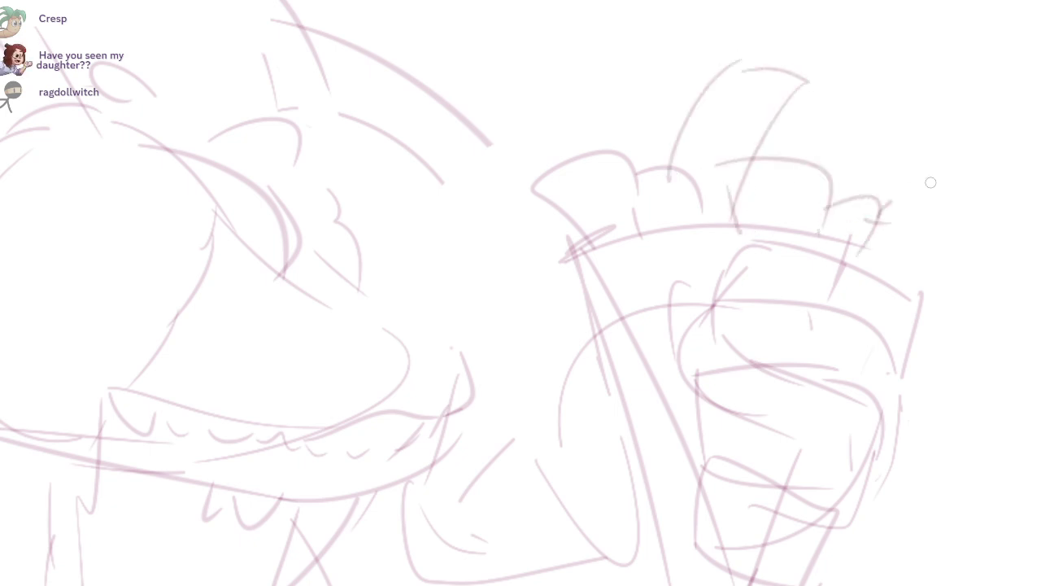
pyautogui.moveTo(936, 179); pyautogui.dragTo(891, 273)
pyautogui.moveTo(895, 244); pyautogui.dragTo(862, 330)
pyautogui.moveTo(809, 293); pyautogui.dragTo(807, 213)
pyautogui.moveTo(798, 199)
pyautogui.mouseDown()
pyautogui.moveTo(867, 198)
pyautogui.moveTo(869, 299)
pyautogui.mouseUp()
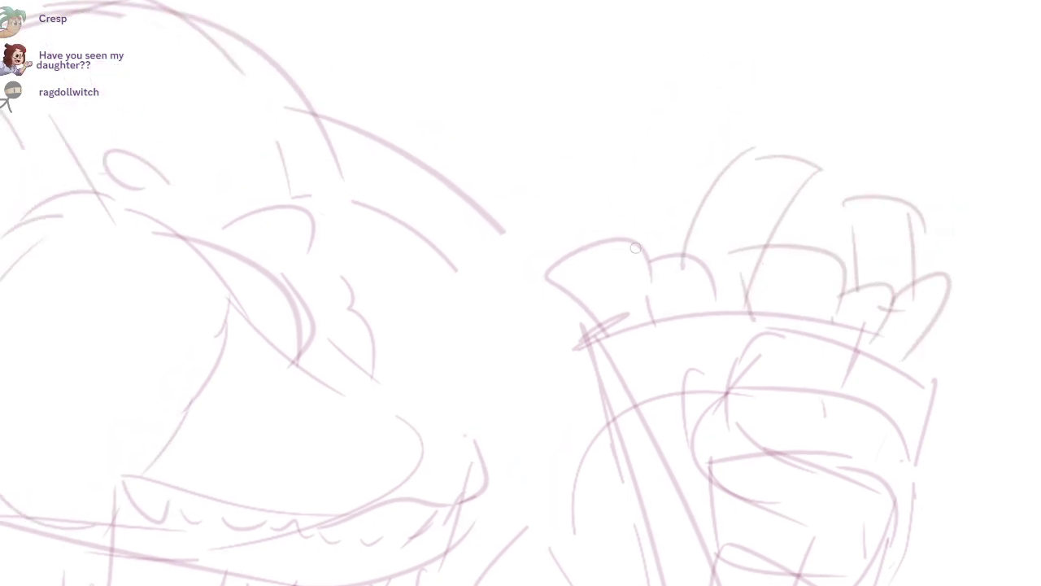
# Step: Add a slanted strip, a short rounded strip and a pointed end piece to the container's contents
pyautogui.moveTo(583, 238)
pyautogui.mouseDown()
pyautogui.moveTo(594, 167)
pyautogui.moveTo(665, 259)
pyautogui.mouseUp()
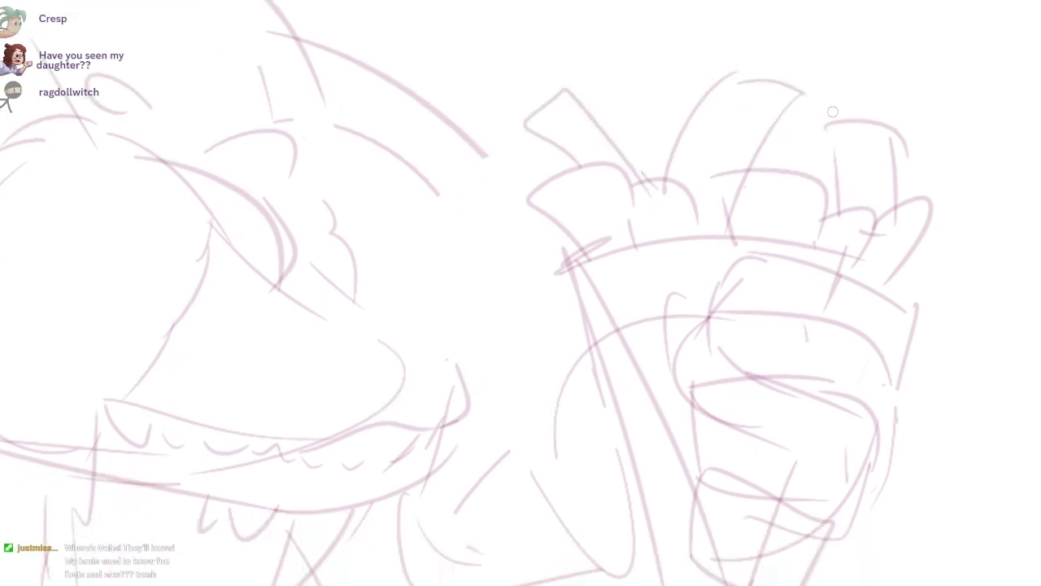
pyautogui.moveTo(694, 171); pyautogui.dragTo(720, 96)
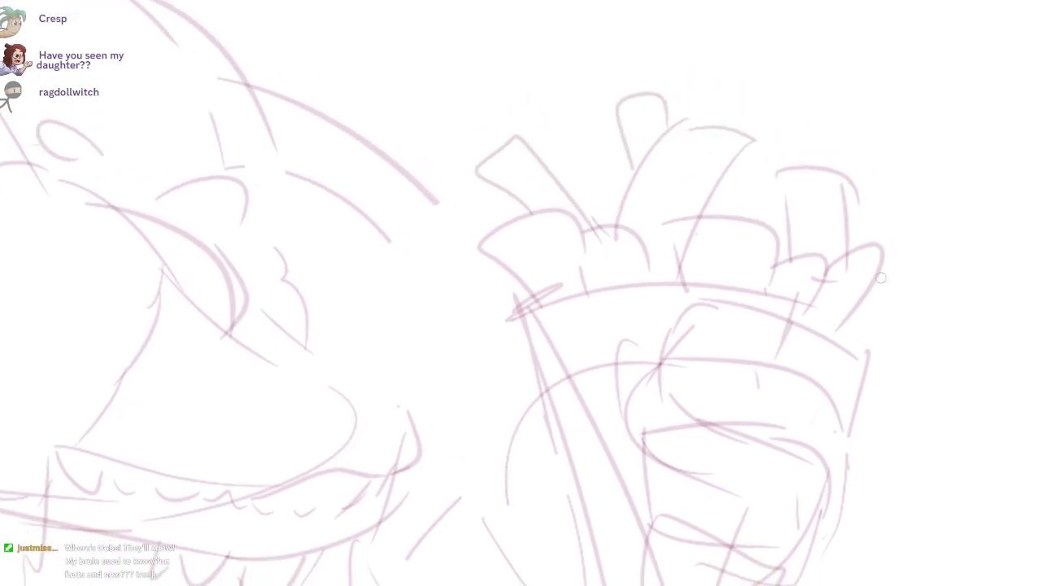
pyautogui.moveTo(863, 276)
pyautogui.mouseDown()
pyautogui.moveTo(942, 236)
pyautogui.moveTo(913, 314)
pyautogui.mouseUp()
pyautogui.moveTo(911, 309); pyautogui.dragTo(863, 325)
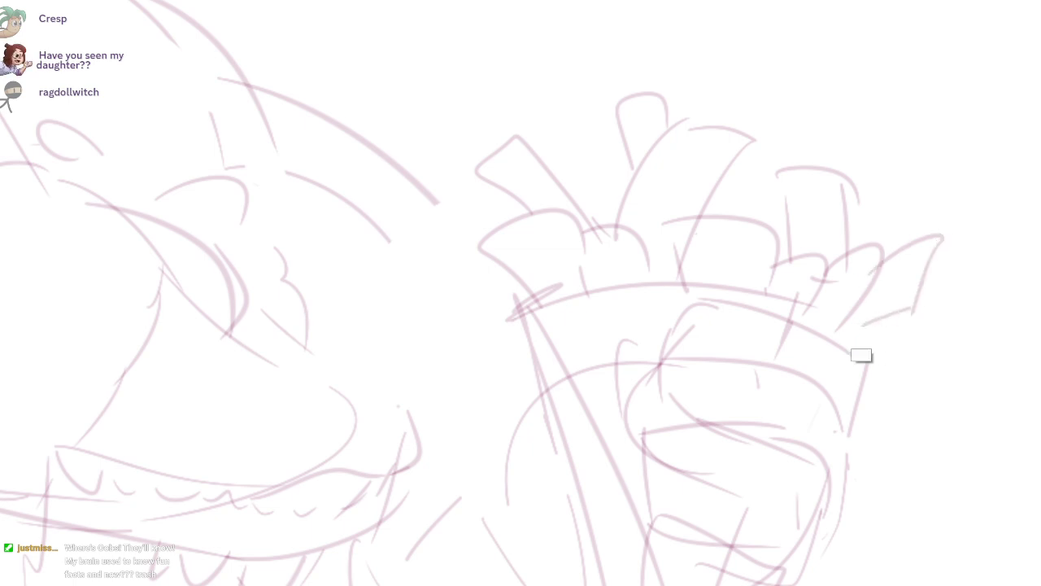
# Step: Rework the container's rim and upper side edge at the corner farthest from the creature's snout
pyautogui.moveTo(802, 300); pyautogui.dragTo(864, 352)
pyautogui.moveTo(864, 353); pyautogui.dragTo(813, 402)
pyautogui.hotkey('ctrl', 'z')
pyautogui.moveTo(900, 209); pyautogui.dragTo(869, 185)
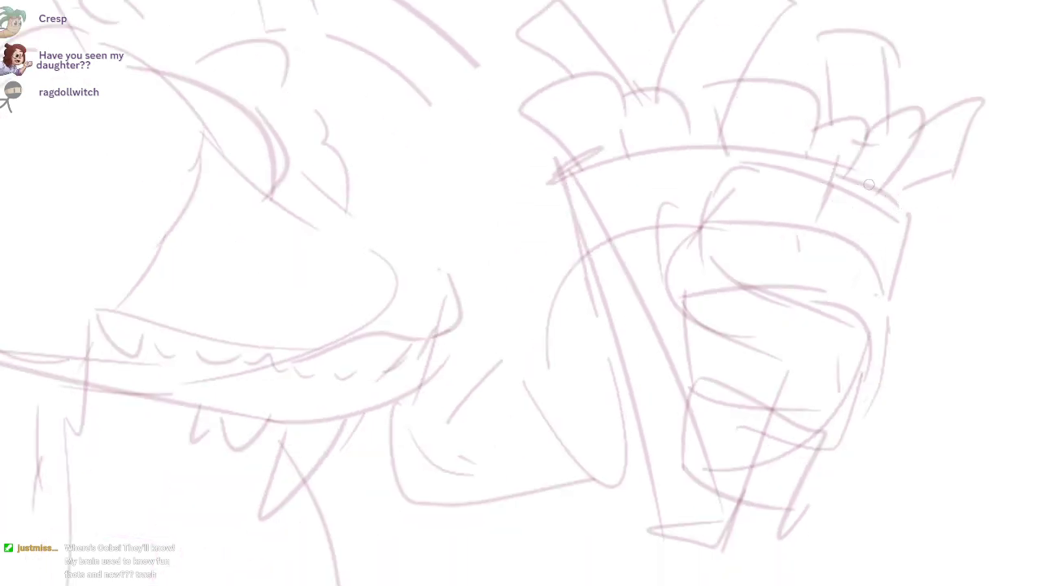
pyautogui.scroll(-1, 918, 300)
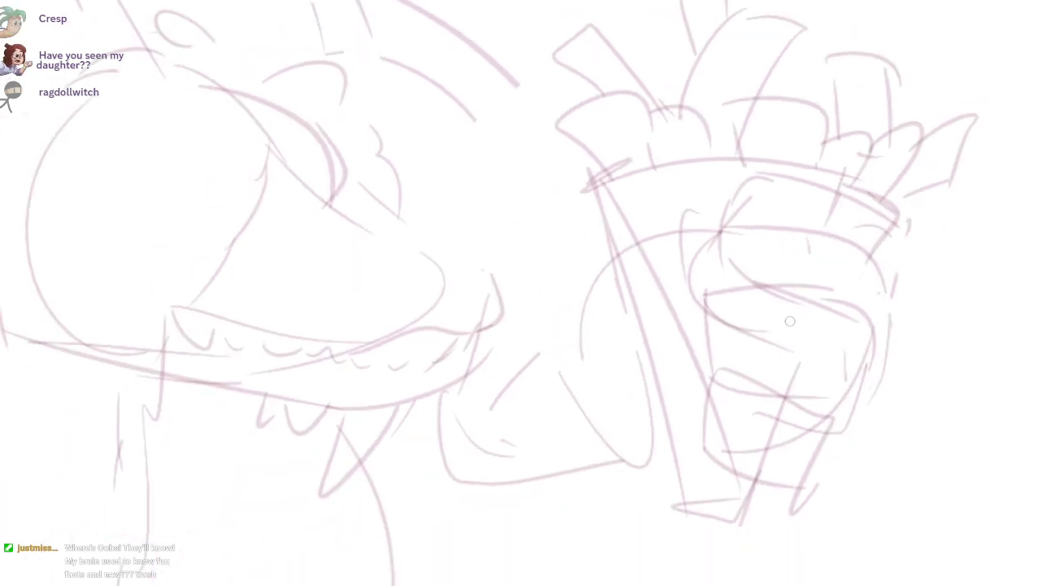
# Step: Redraw the gripping fingers as longer overlapping shapes reaching across the container toward its side nearest the snout
pyautogui.moveTo(877, 288)
pyautogui.mouseDown()
pyautogui.moveTo(732, 268)
pyautogui.moveTo(708, 286)
pyautogui.moveTo(814, 391)
pyautogui.mouseUp()
pyautogui.moveTo(730, 322); pyautogui.dragTo(810, 317)
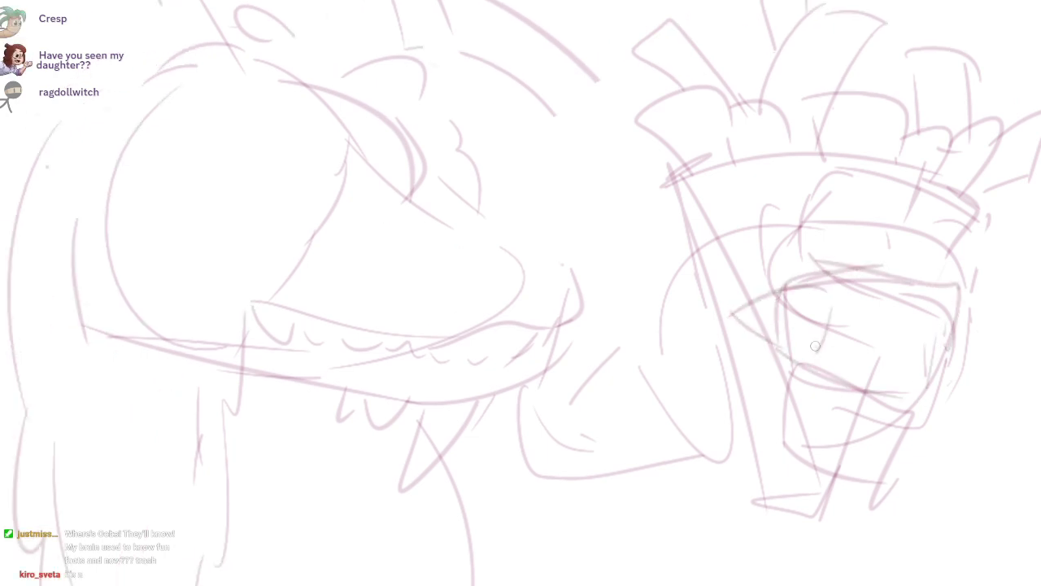
pyautogui.moveTo(838, 175); pyautogui.dragTo(877, 248)
pyautogui.moveTo(849, 187); pyautogui.dragTo(756, 240)
pyautogui.hotkey('ctrl', 'z')
pyautogui.moveTo(863, 177); pyautogui.dragTo(744, 236)
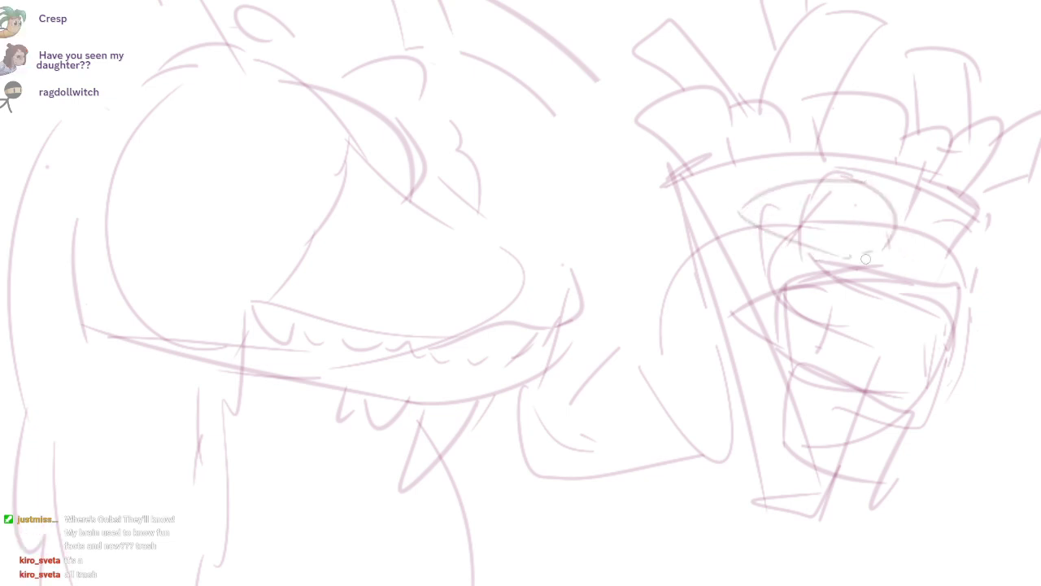
pyautogui.moveTo(822, 244); pyautogui.dragTo(853, 253)
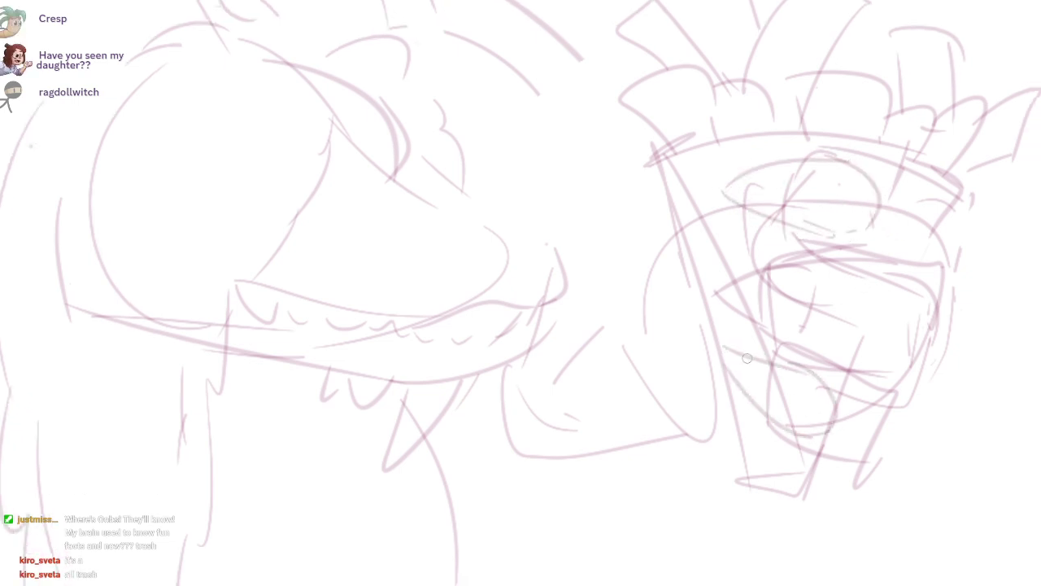
# Step: Rework the raised hand's outer contour beside the container, on the side nearest the creature's snout
pyautogui.moveTo(679, 240); pyautogui.dragTo(716, 373)
pyautogui.hotkey('ctrl', 'z')
pyautogui.moveTo(639, 260); pyautogui.dragTo(732, 378)
pyautogui.moveTo(694, 328); pyautogui.dragTo(753, 405)
pyautogui.moveTo(650, 446)
pyautogui.mouseDown()
pyautogui.moveTo(767, 360)
pyautogui.moveTo(895, 337)
pyautogui.mouseUp()
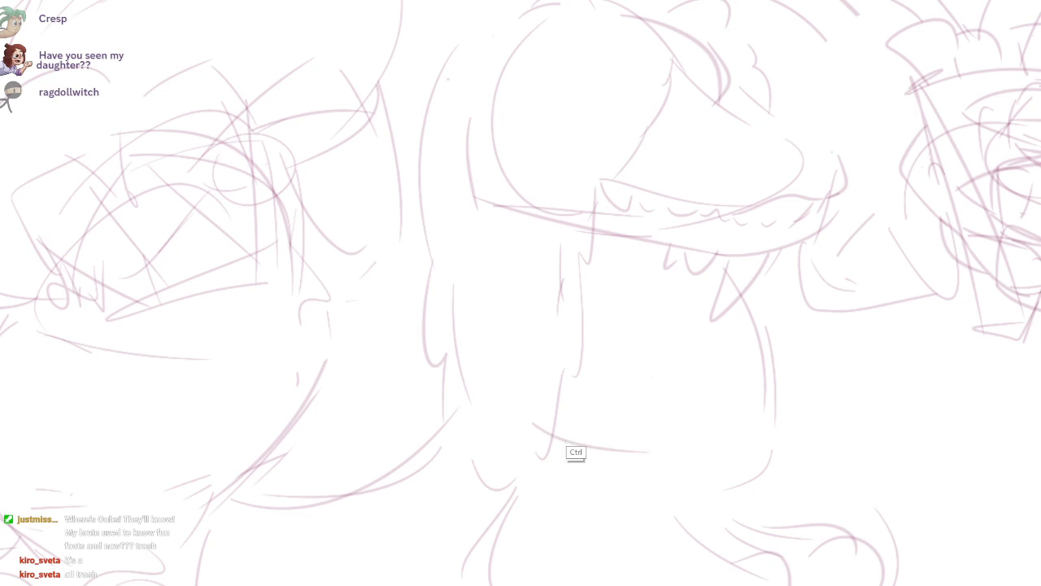
# Step: Refine the form on the creature's flank with a rounded lobe at its tail end and curved and slanted strokes inside it
pyautogui.scroll(-5, 575, 452)
pyautogui.scroll(3, 321, 312)
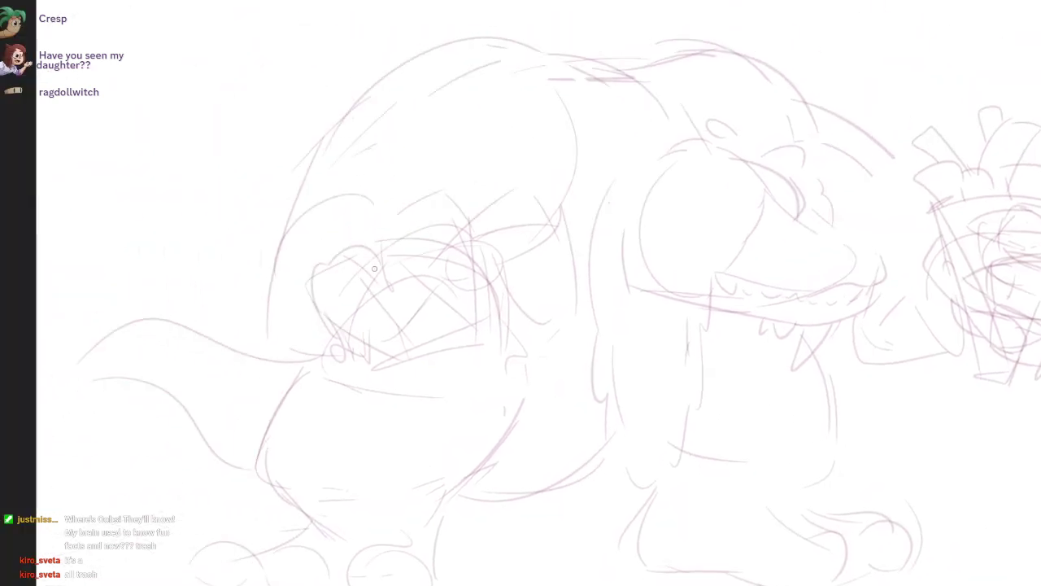
pyautogui.scroll(1, 375, 268)
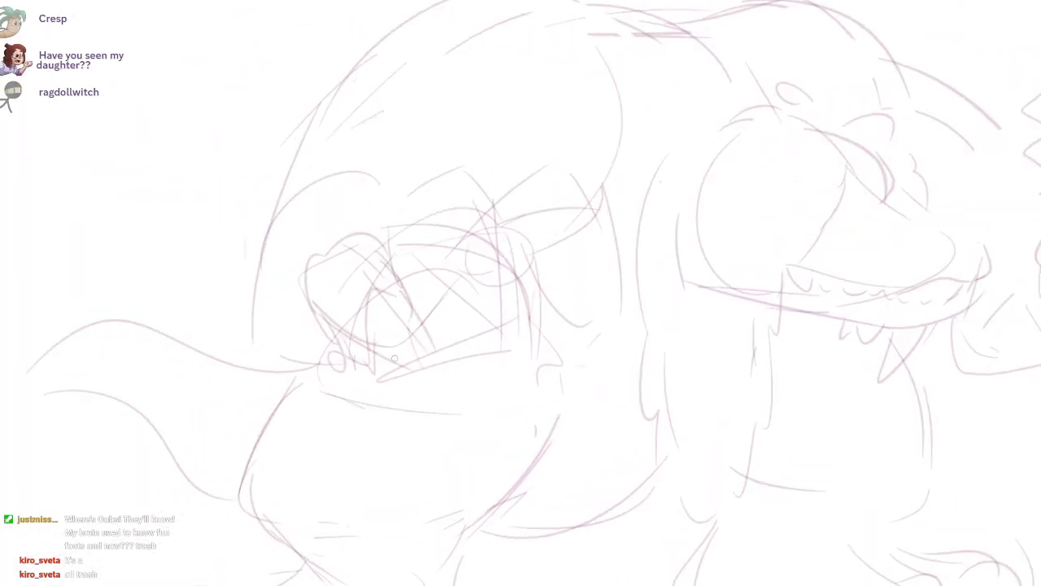
pyautogui.moveTo(394, 358); pyautogui.dragTo(437, 351)
pyautogui.moveTo(488, 240); pyautogui.dragTo(502, 269)
pyautogui.moveTo(451, 298); pyautogui.dragTo(519, 352)
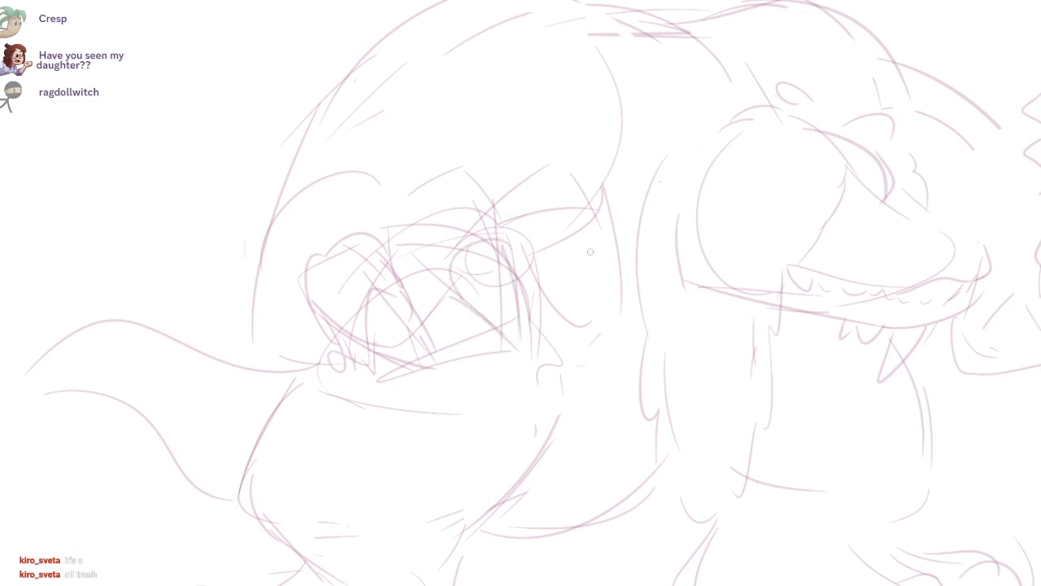
# Step: Add a rounded loop at the flank form's head end and reinforce the form's lower edge with sweeping curves
pyautogui.moveTo(567, 248)
pyautogui.mouseDown()
pyautogui.moveTo(561, 306)
pyautogui.moveTo(587, 351)
pyautogui.mouseUp()
pyautogui.moveTo(620, 286)
pyautogui.mouseDown()
pyautogui.moveTo(608, 336)
pyautogui.moveTo(592, 303)
pyautogui.mouseUp()
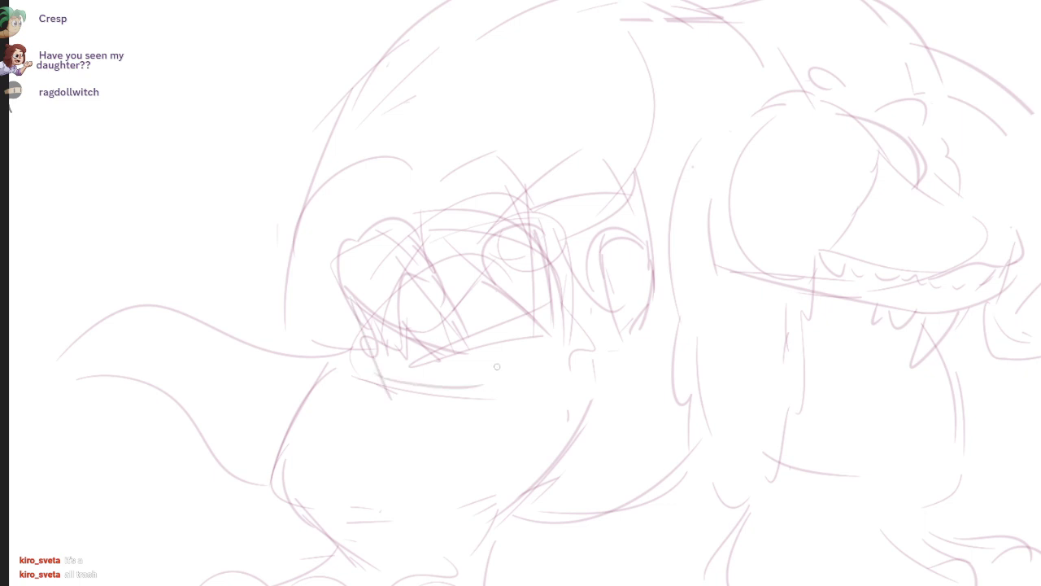
pyautogui.moveTo(482, 374); pyautogui.dragTo(544, 341)
pyautogui.moveTo(291, 308); pyautogui.dragTo(394, 385)
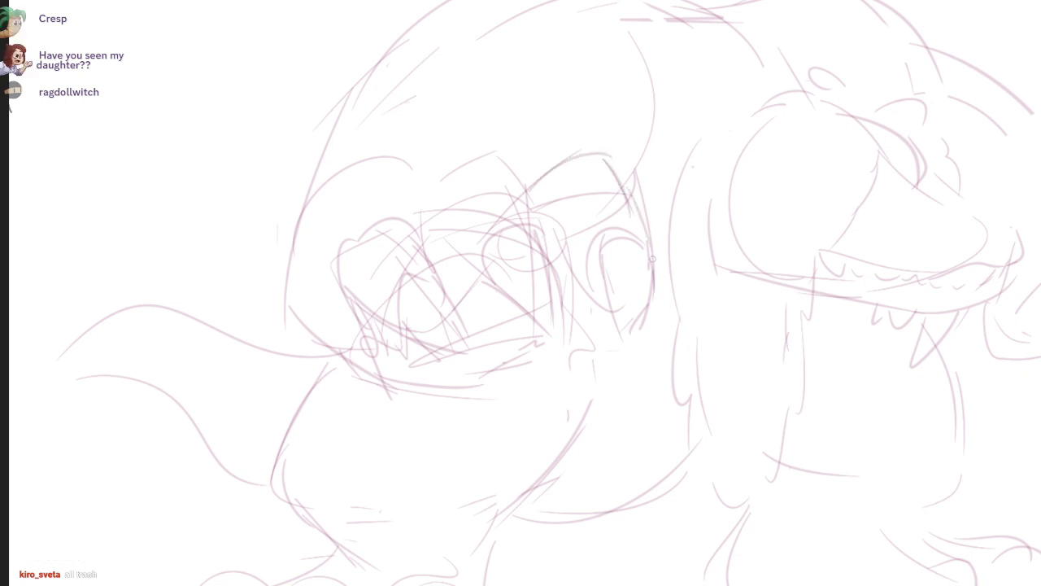
# Step: Shape the flank form's middle section with a curved segment and extend its lower edge toward the head
pyautogui.scroll(1, 419, 207)
pyautogui.scroll(2, 497, 225)
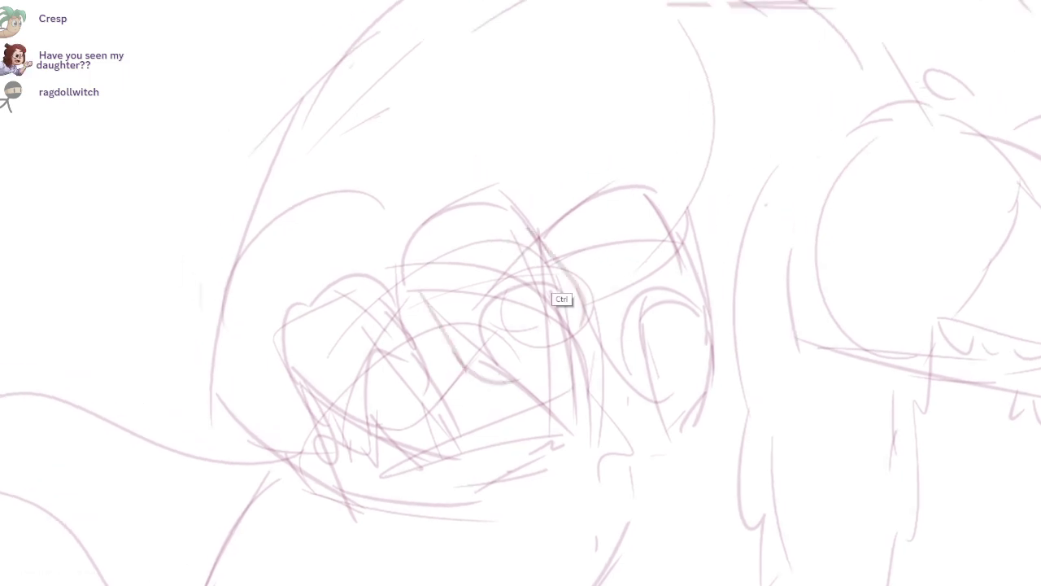
pyautogui.moveTo(431, 298); pyautogui.dragTo(493, 382)
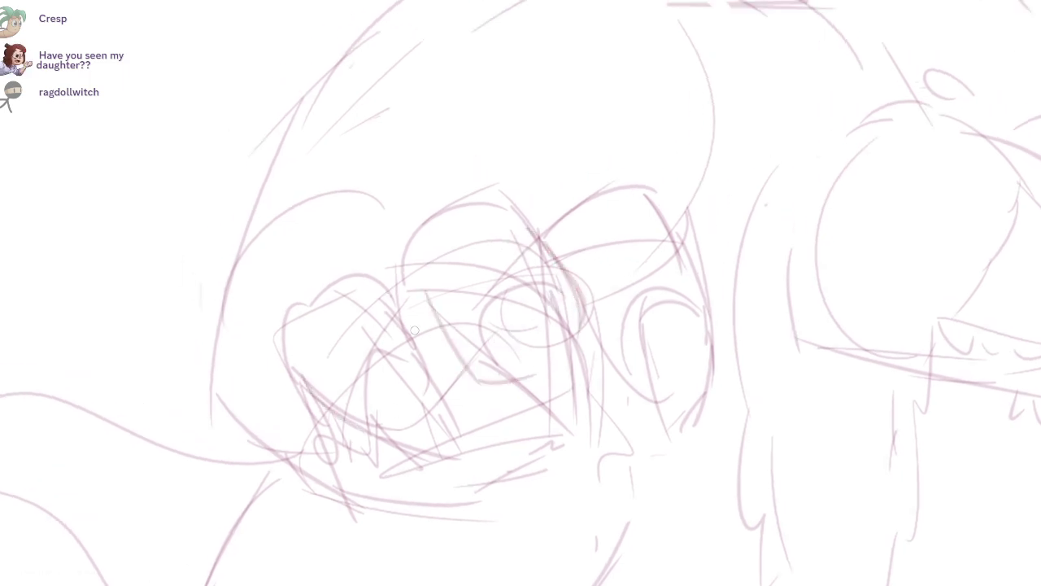
pyautogui.moveTo(414, 330); pyautogui.dragTo(373, 225)
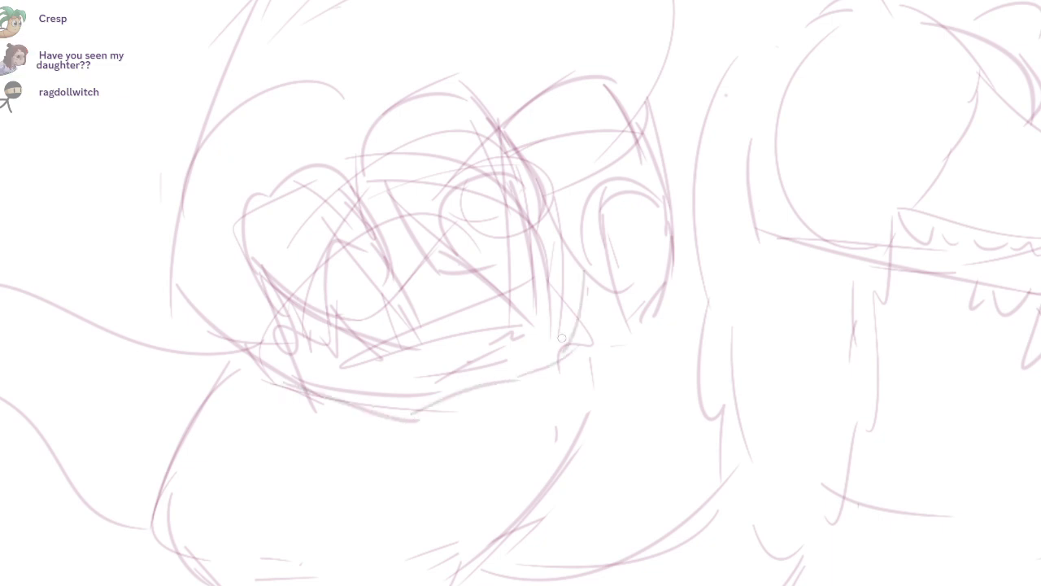
# Step: Sketch large pointed claws over the rounded toes of the front foot
pyautogui.scroll(-6, 561, 338)
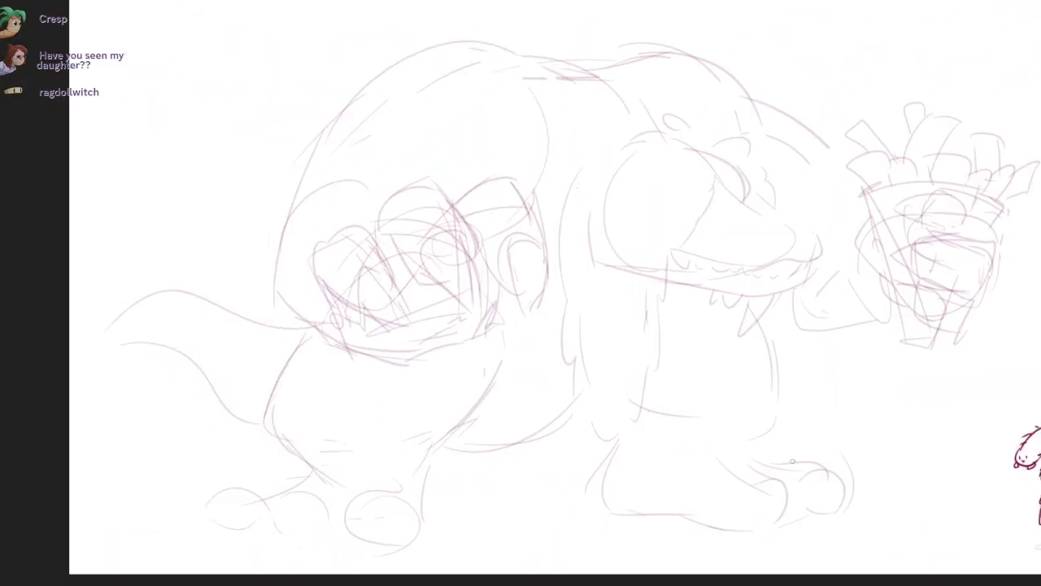
pyautogui.scroll(3, 792, 461)
pyautogui.moveTo(814, 456); pyautogui.dragTo(867, 555)
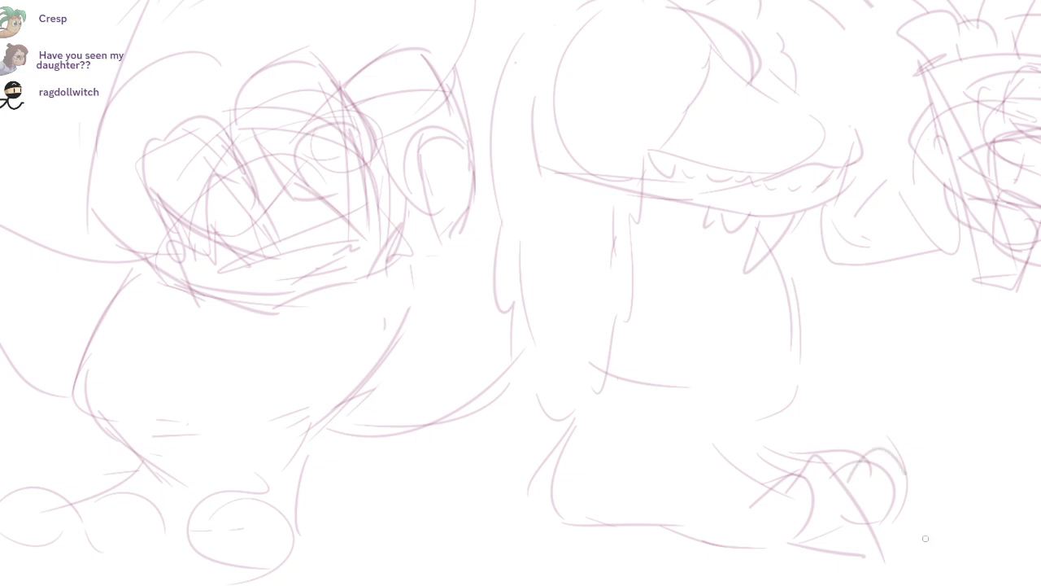
# Step: Sketch large triangular claws over the hind foot's toes, replacing the last stroke on the outermost claw
pyautogui.hscroll(-5, 445, 527)
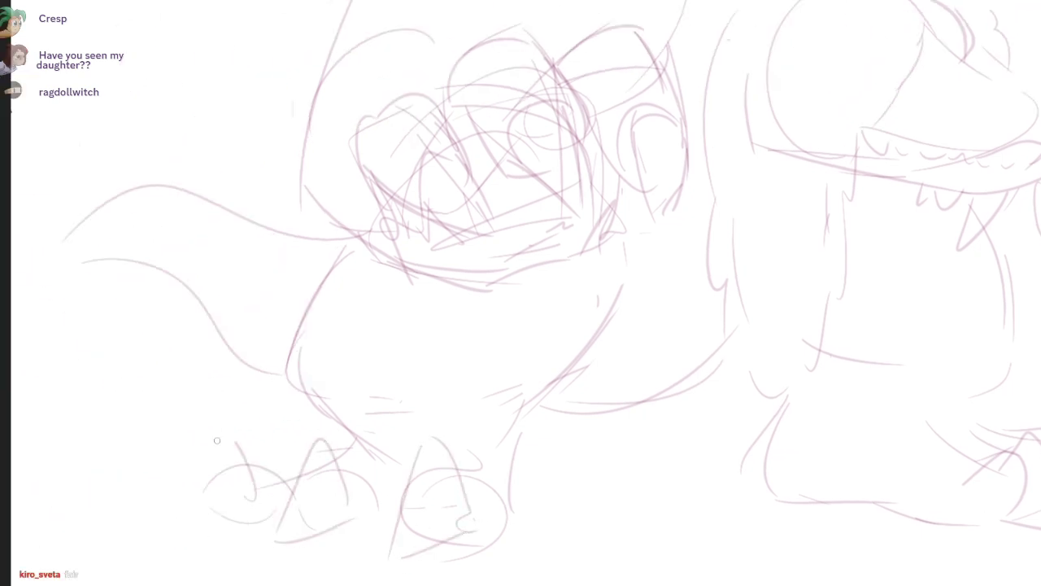
pyautogui.hotkey('ctrl', 'z')
pyautogui.moveTo(224, 446); pyautogui.dragTo(261, 500)
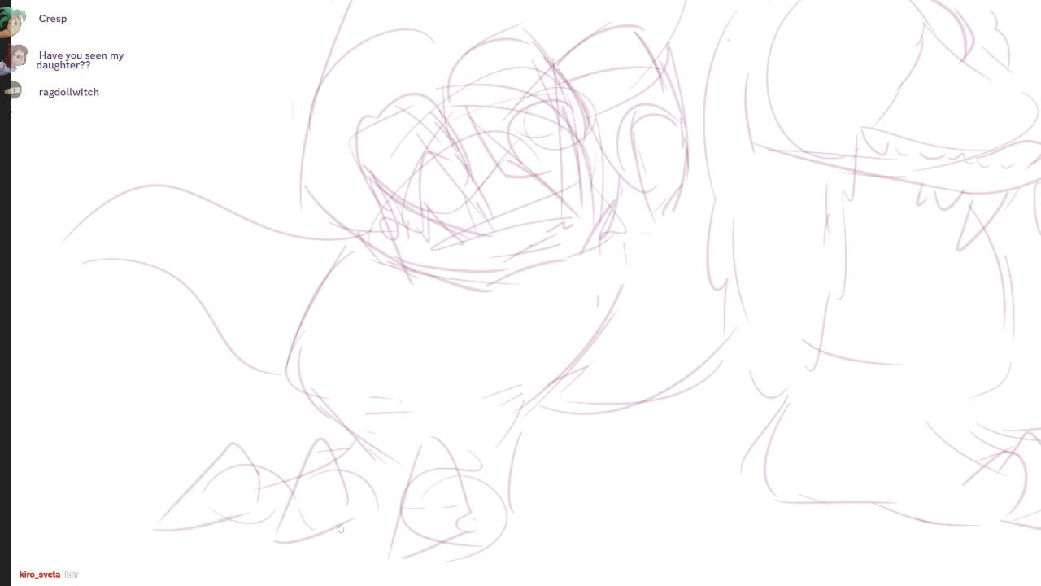
pyautogui.moveTo(341, 528); pyautogui.dragTo(402, 541)
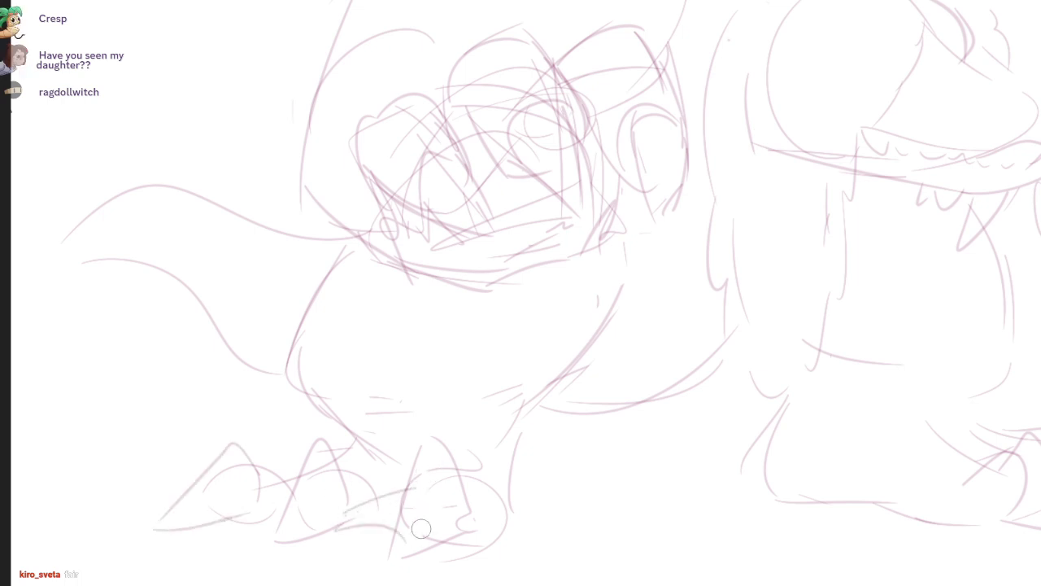
# Step: Strengthen the front foot's heel and sole and reshape the tail's upper and lower edges where they join the body
pyautogui.hscroll(4, 443, 501)
pyautogui.scroll(2, 443, 501)
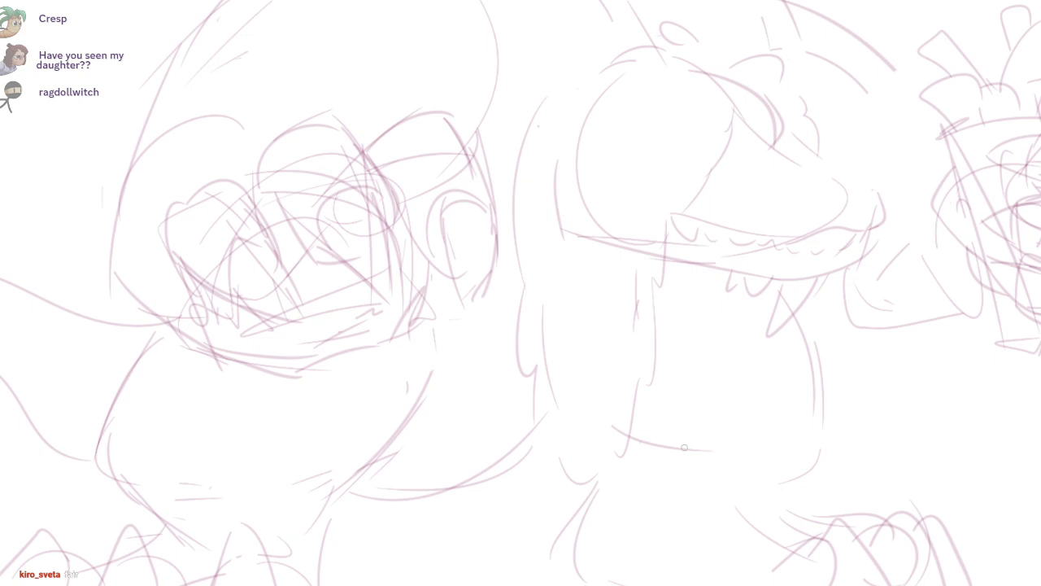
pyautogui.scroll(-2, 649, 553)
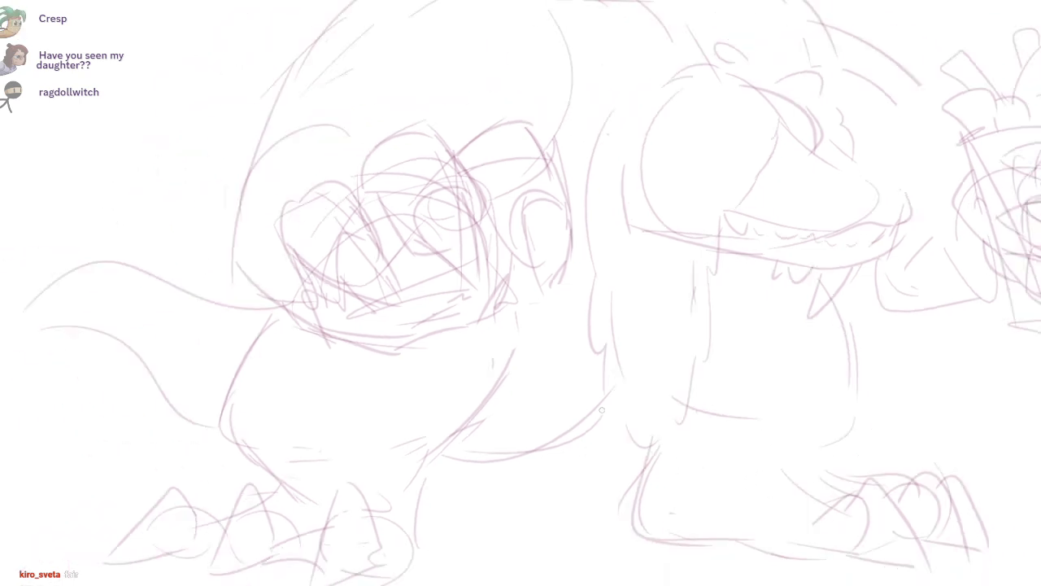
pyautogui.moveTo(37, 327)
pyautogui.mouseDown()
pyautogui.moveTo(220, 425)
pyautogui.moveTo(166, 396)
pyautogui.mouseUp()
pyautogui.press('e')
pyautogui.moveTo(196, 438); pyautogui.dragTo(225, 410)
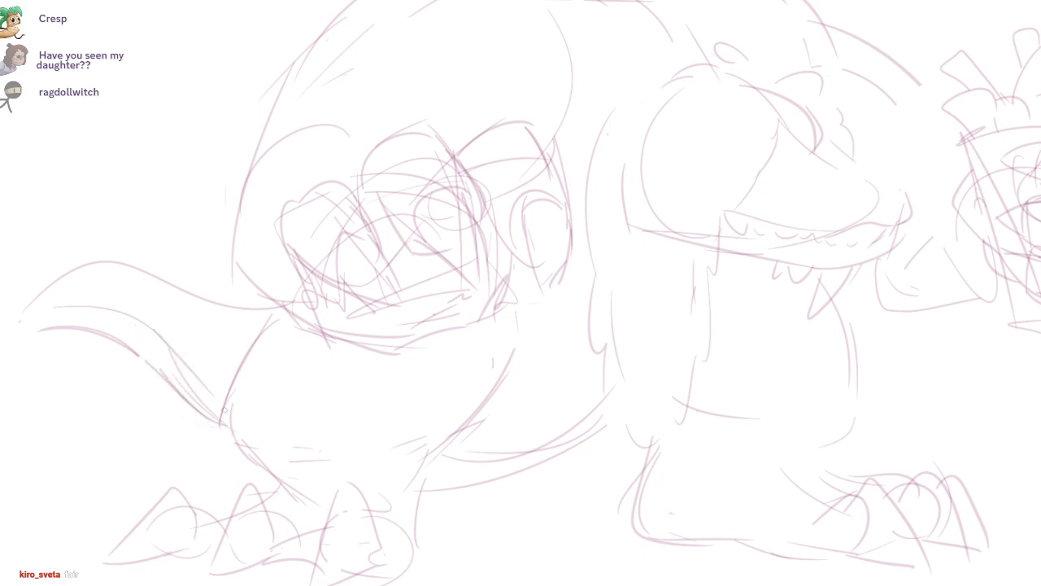
pyautogui.moveTo(239, 288); pyautogui.dragTo(255, 306)
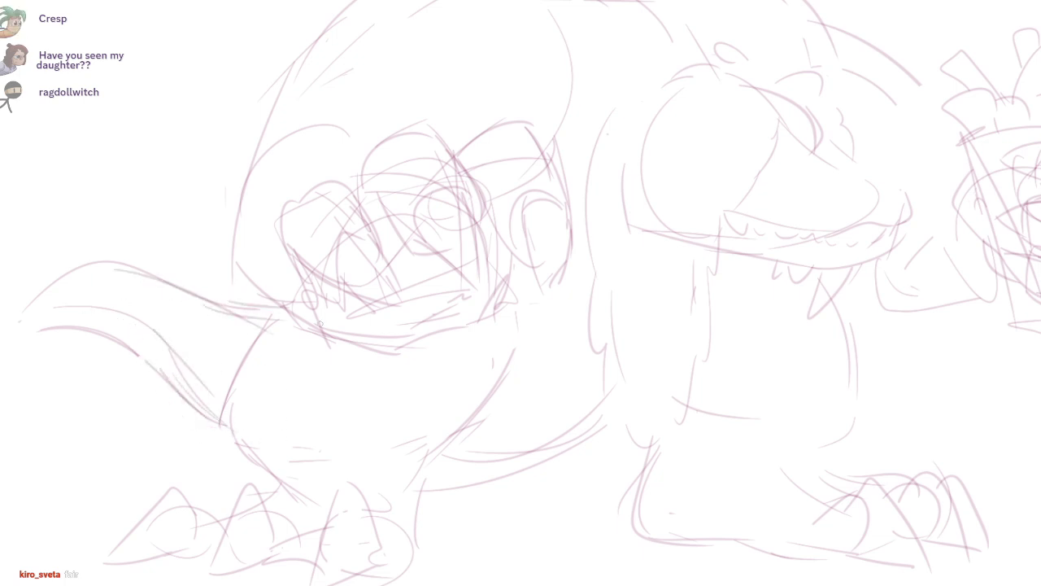
# Step: Select the whole creature without the small standing figure, scale it down slightly, reposition it on the canvas and deselect
pyautogui.scroll(-5, 319, 322)
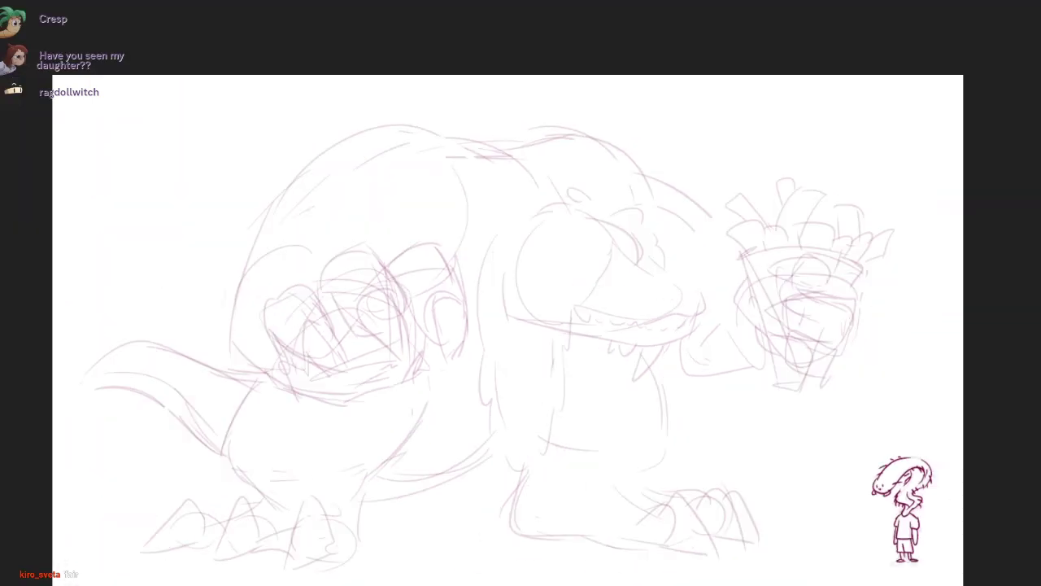
pyautogui.moveTo(934, 226); pyautogui.dragTo(834, 421)
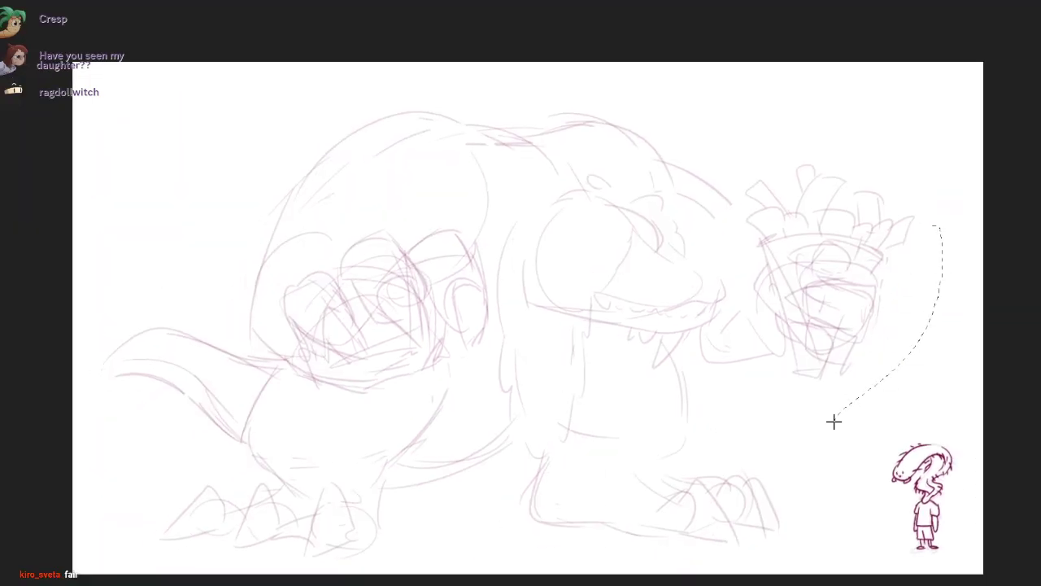
pyautogui.moveTo(534, 61)
pyautogui.mouseDown()
pyautogui.moveTo(911, 177)
pyautogui.moveTo(935, 226)
pyautogui.mouseUp()
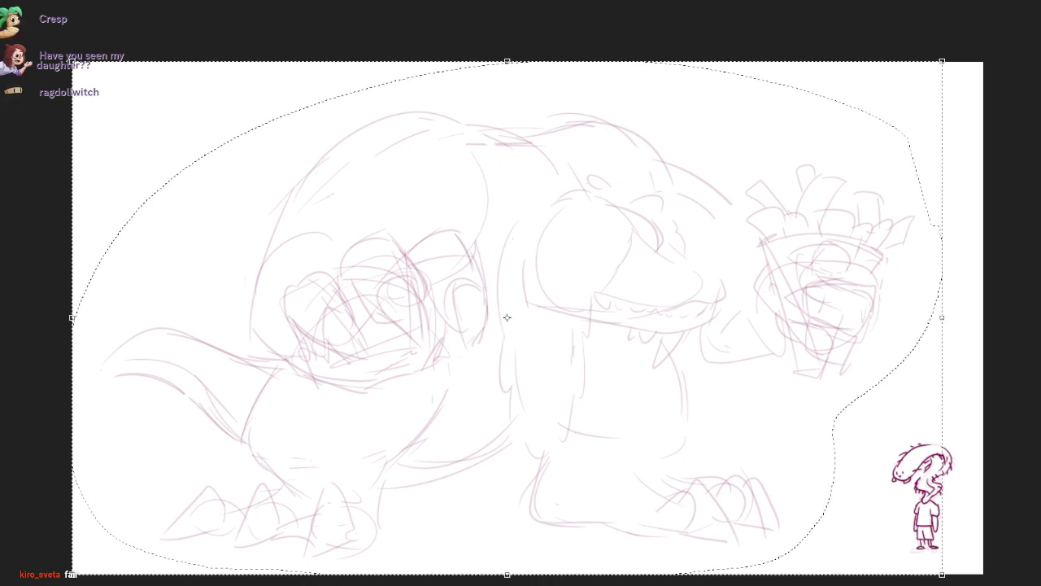
pyautogui.moveTo(942, 61); pyautogui.dragTo(892, 89)
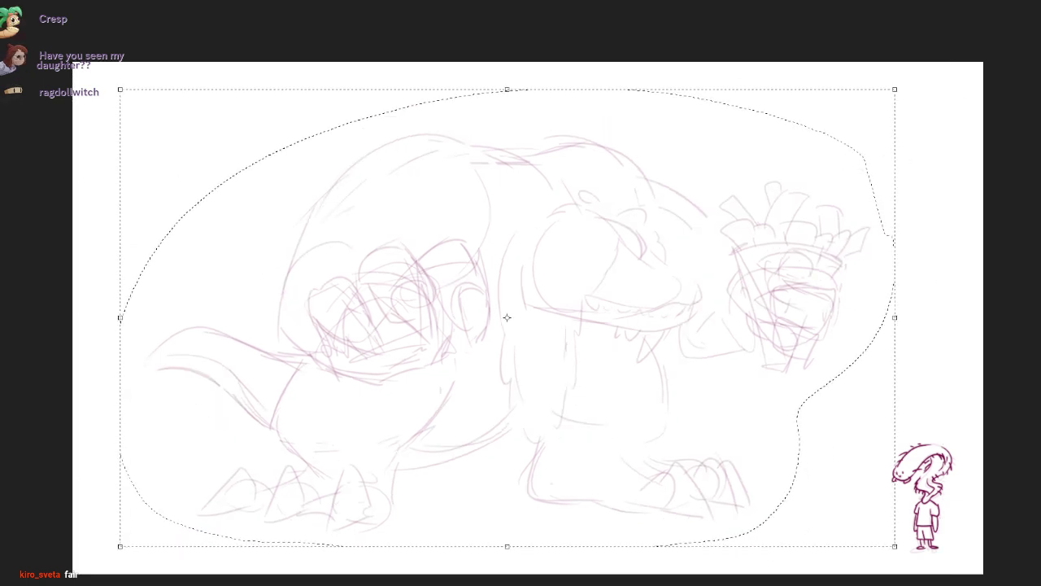
pyautogui.moveTo(507, 318); pyautogui.dragTo(521, 314)
pyautogui.press('Return')
pyautogui.hotkey('ctrl', 'd')
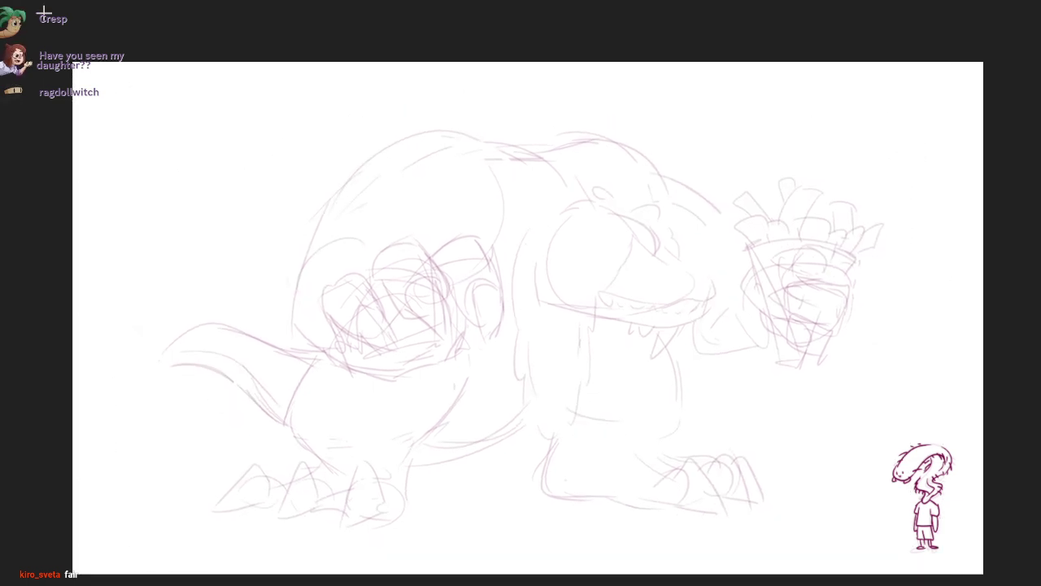
# Step: Ink the creature's two nostrils, the snout's bridge and rounded tip, and the upper lip in dark magenta
pyautogui.scroll(2, 623, 358)
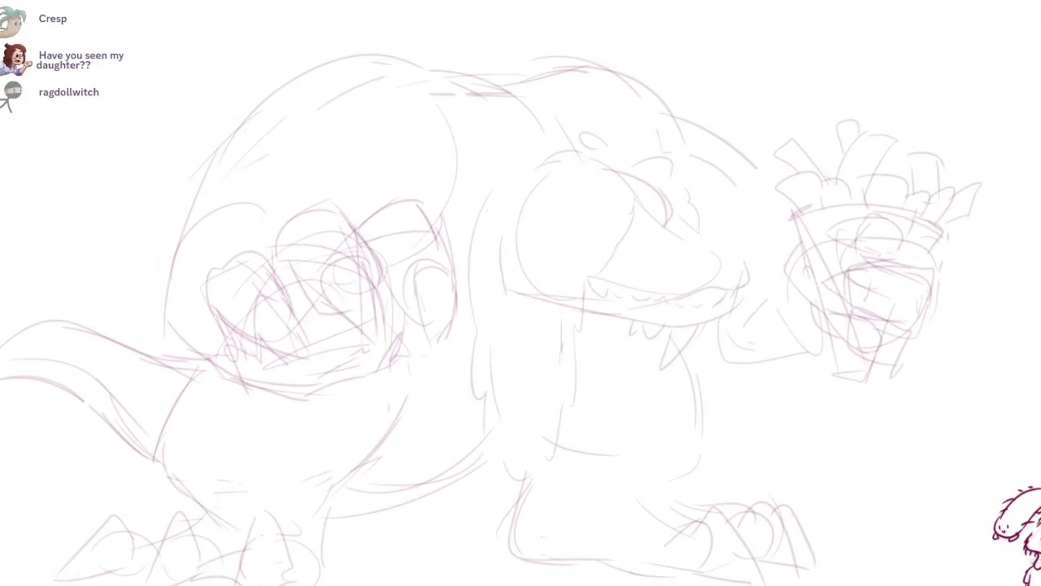
pyautogui.scroll(5, 708, 298)
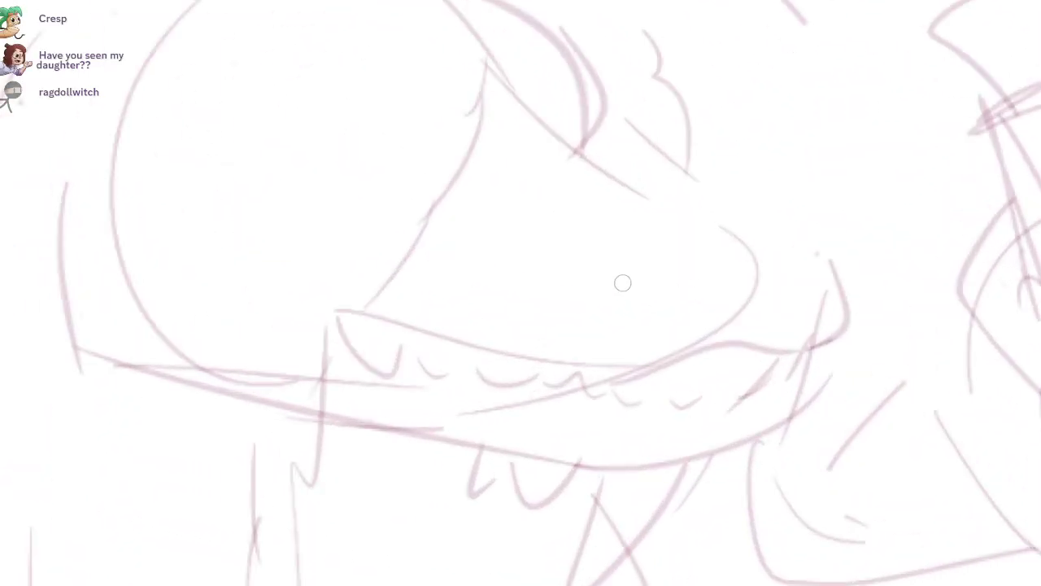
pyautogui.moveTo(631, 283); pyautogui.dragTo(690, 331)
pyautogui.moveTo(804, 280); pyautogui.dragTo(775, 322)
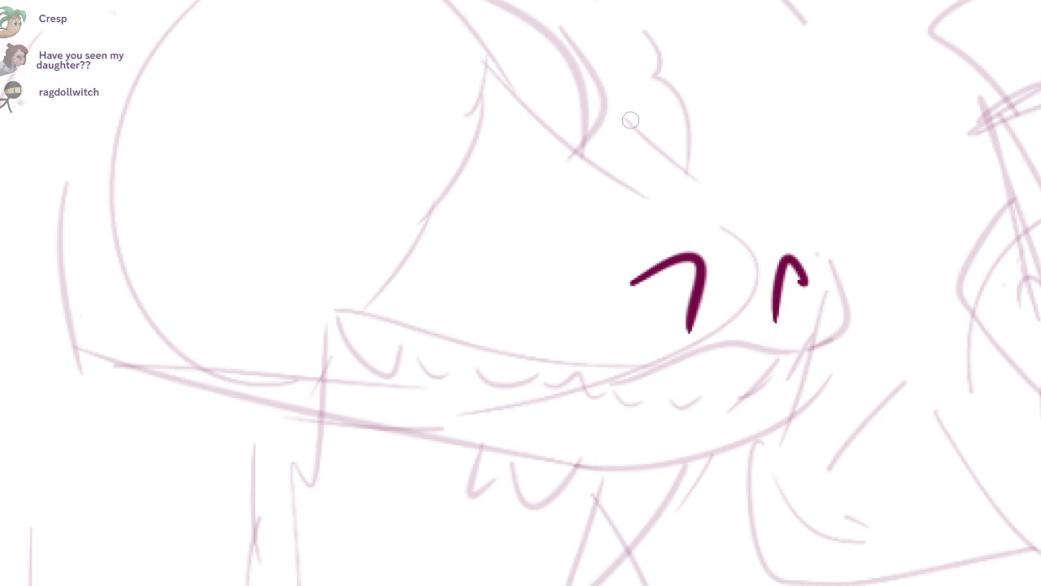
pyautogui.moveTo(634, 128)
pyautogui.mouseDown()
pyautogui.moveTo(841, 242)
pyautogui.moveTo(840, 323)
pyautogui.mouseUp()
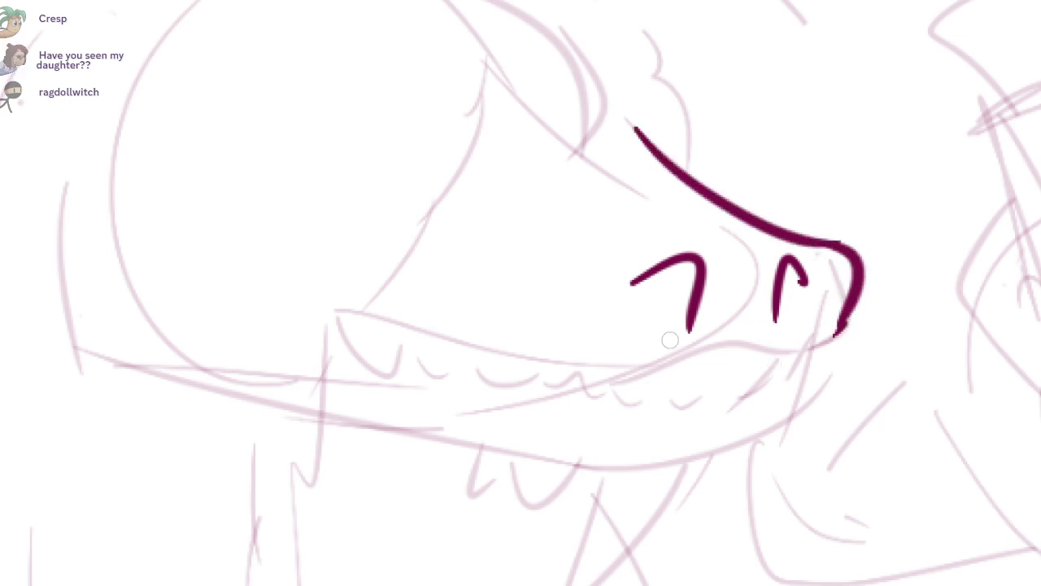
pyautogui.moveTo(338, 311)
pyautogui.mouseDown()
pyautogui.moveTo(700, 351)
pyautogui.moveTo(823, 340)
pyautogui.mouseUp()
pyautogui.hotkey('ctrl', 'z')
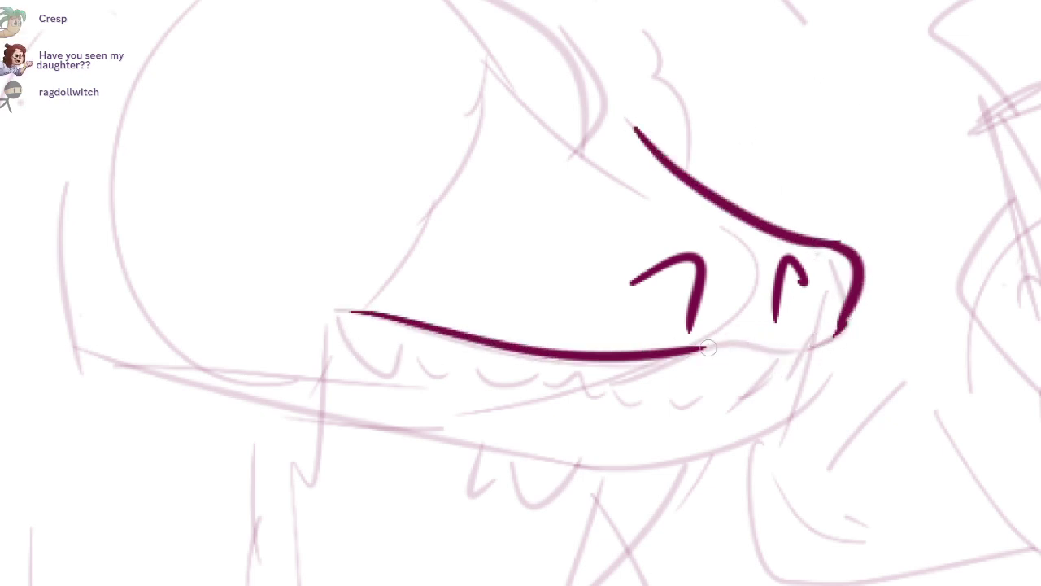
pyautogui.moveTo(693, 350); pyautogui.dragTo(836, 328)
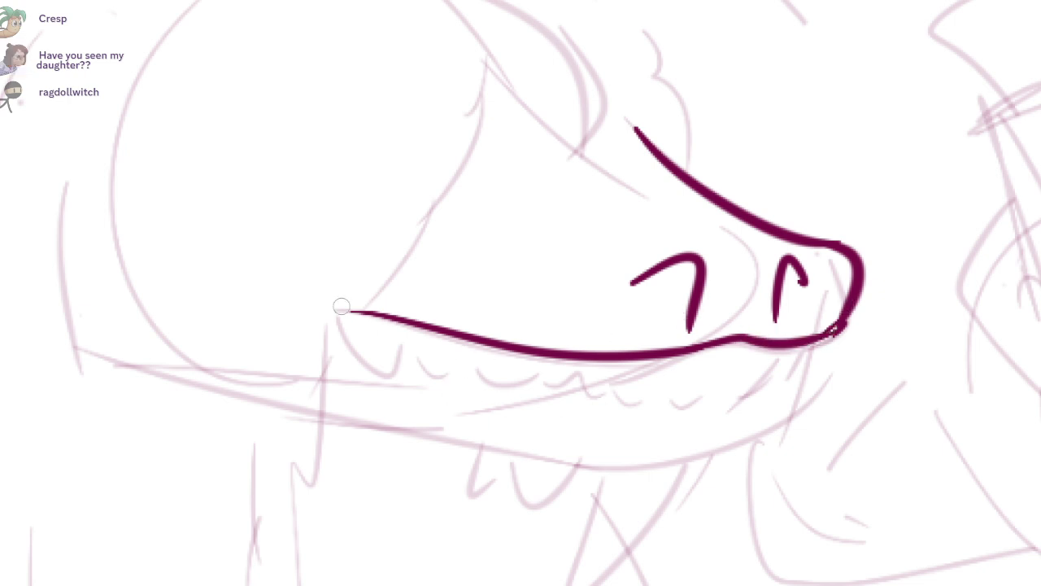
# Step: Ink a jagged row of rounded and pointed upper teeth beneath the lip, from the mouth corner to the snout tip
pyautogui.moveTo(338, 301); pyautogui.dragTo(464, 366)
pyautogui.moveTo(477, 368)
pyautogui.mouseDown()
pyautogui.moveTo(496, 388)
pyautogui.moveTo(702, 366)
pyautogui.moveTo(731, 368)
pyautogui.moveTo(714, 381)
pyautogui.moveTo(811, 385)
pyautogui.moveTo(820, 328)
pyautogui.mouseUp()
pyautogui.hotkey('ctrl', 'z')
pyautogui.hotkey('ctrl', 'z')
pyautogui.hotkey('ctrl', 'z')
pyautogui.moveTo(768, 376); pyautogui.dragTo(823, 340)
pyautogui.moveTo(399, 452); pyautogui.dragTo(476, 407)
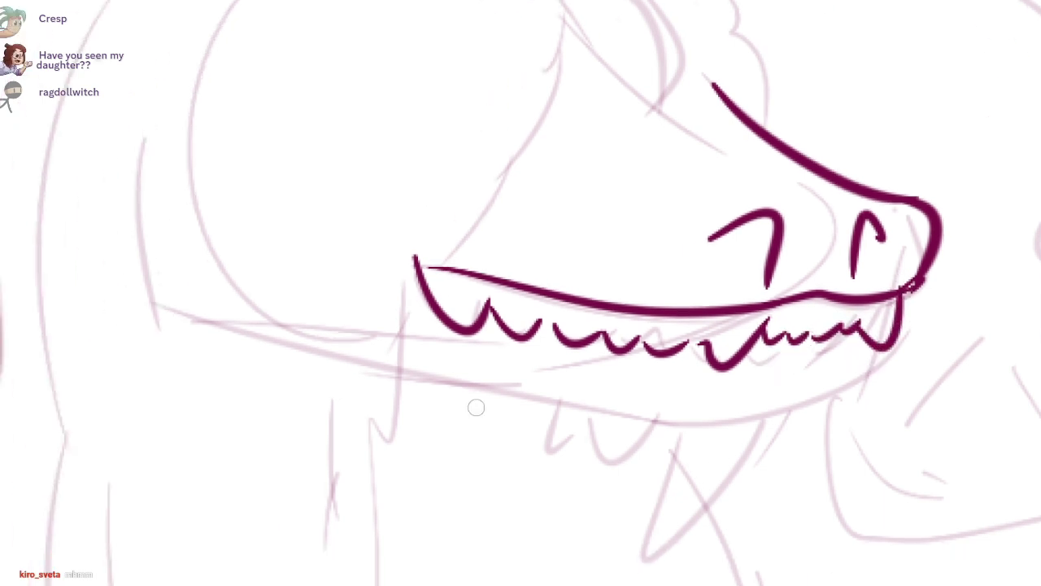
# Step: Ink a thin broken line just below the upper teeth along the length of the mouth, redoing unsatisfactory strokes
pyautogui.moveTo(408, 320); pyautogui.dragTo(745, 385)
pyautogui.hotkey('ctrl', 'z')
pyautogui.moveTo(553, 342)
pyautogui.mouseDown()
pyautogui.moveTo(722, 356)
pyautogui.moveTo(870, 329)
pyautogui.mouseUp()
pyautogui.hotkey('ctrl', 'z')
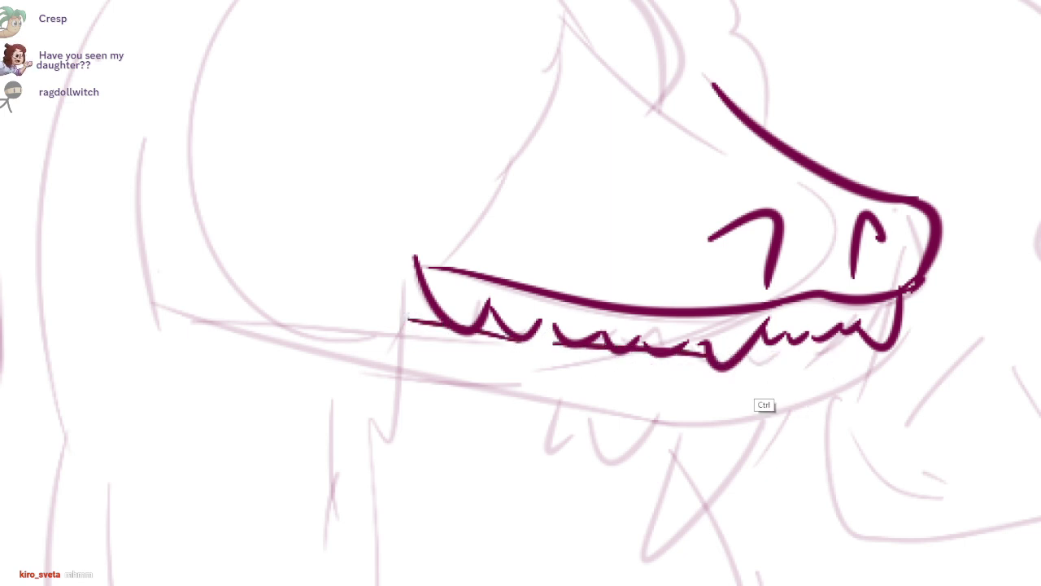
pyautogui.moveTo(533, 345)
pyautogui.mouseDown()
pyautogui.moveTo(758, 377)
pyautogui.moveTo(829, 351)
pyautogui.mouseUp()
pyautogui.hotkey('ctrl', 'z')
pyautogui.moveTo(709, 372)
pyautogui.mouseDown()
pyautogui.moveTo(838, 358)
pyautogui.moveTo(669, 440)
pyautogui.mouseUp()
pyautogui.hotkey('ctrl', 'z')
pyautogui.hotkey('ctrl', 'z')
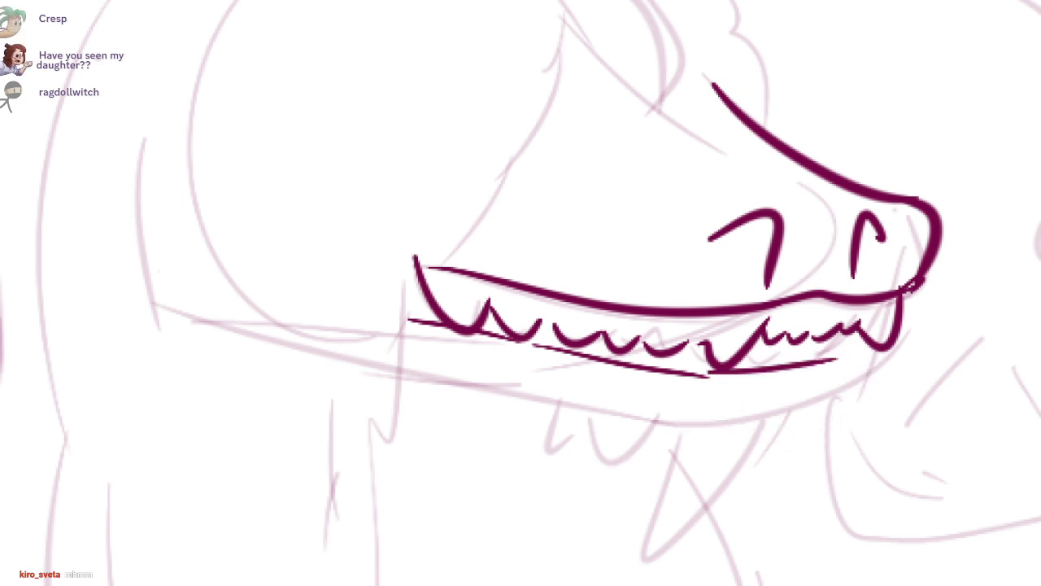
# Step: Ink the lower jaw as one thick curve from beneath the front tooth back past the mouth corner
pyautogui.moveTo(872, 348); pyautogui.dragTo(773, 419)
pyautogui.hotkey('ctrl', 'z')
pyautogui.moveTo(866, 348)
pyautogui.mouseDown()
pyautogui.moveTo(802, 423)
pyautogui.moveTo(733, 443)
pyautogui.moveTo(791, 439)
pyautogui.moveTo(515, 436)
pyautogui.mouseUp()
pyautogui.hotkey('ctrl', 'z')
pyautogui.hotkey('ctrl', 'z')
pyautogui.moveTo(793, 441)
pyautogui.mouseDown()
pyautogui.moveTo(361, 360)
pyautogui.moveTo(390, 370)
pyautogui.mouseUp()
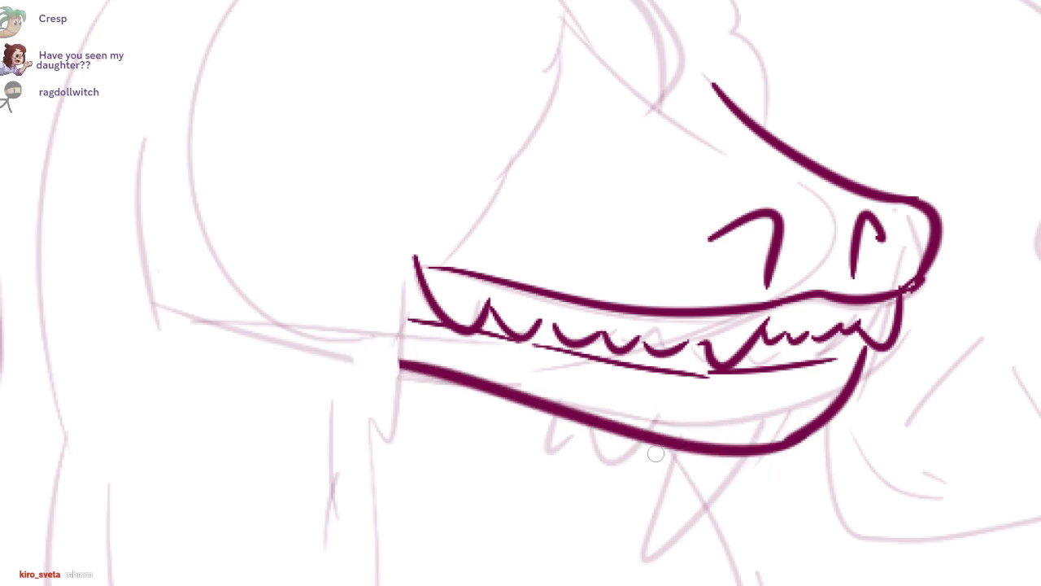
# Step: Ink one large fang and two smaller teeth hanging below the lower jaw
pyautogui.moveTo(656, 453)
pyautogui.mouseDown()
pyautogui.moveTo(694, 531)
pyautogui.moveTo(771, 447)
pyautogui.mouseUp()
pyautogui.moveTo(594, 429); pyautogui.dragTo(649, 439)
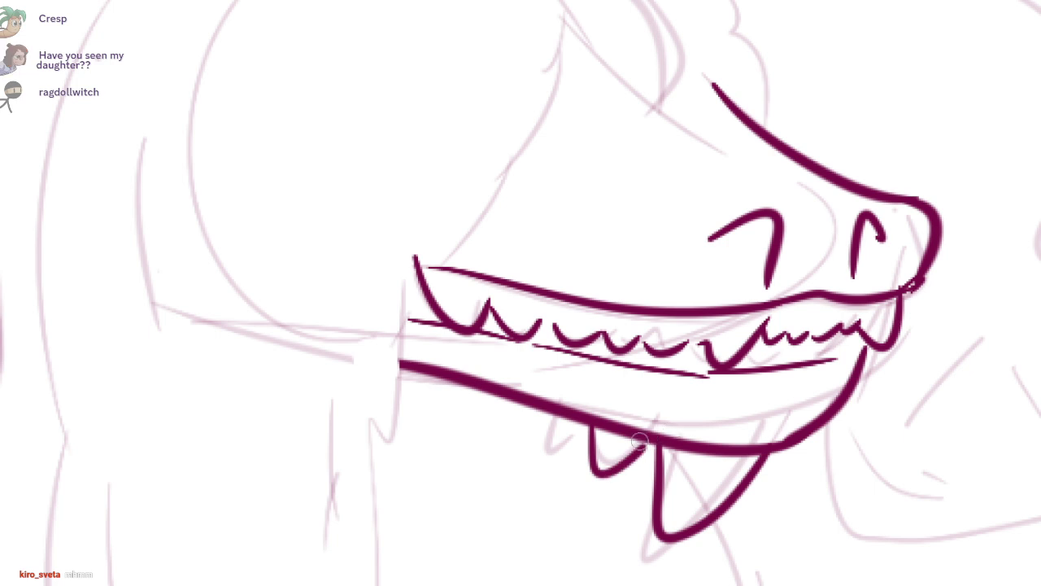
pyautogui.moveTo(544, 411); pyautogui.dragTo(595, 416)
# Step: Ink a pointed horn on the bridge of the snout with short curved creases at its base
pyautogui.moveTo(789, 160)
pyautogui.mouseDown()
pyautogui.moveTo(752, 241)
pyautogui.moveTo(746, 166)
pyautogui.moveTo(794, 273)
pyautogui.mouseUp()
pyautogui.moveTo(744, 232)
pyautogui.mouseDown()
pyautogui.moveTo(783, 281)
pyautogui.moveTo(716, 259)
pyautogui.moveTo(736, 283)
pyautogui.mouseUp()
pyautogui.scroll(-3, 828, 321)
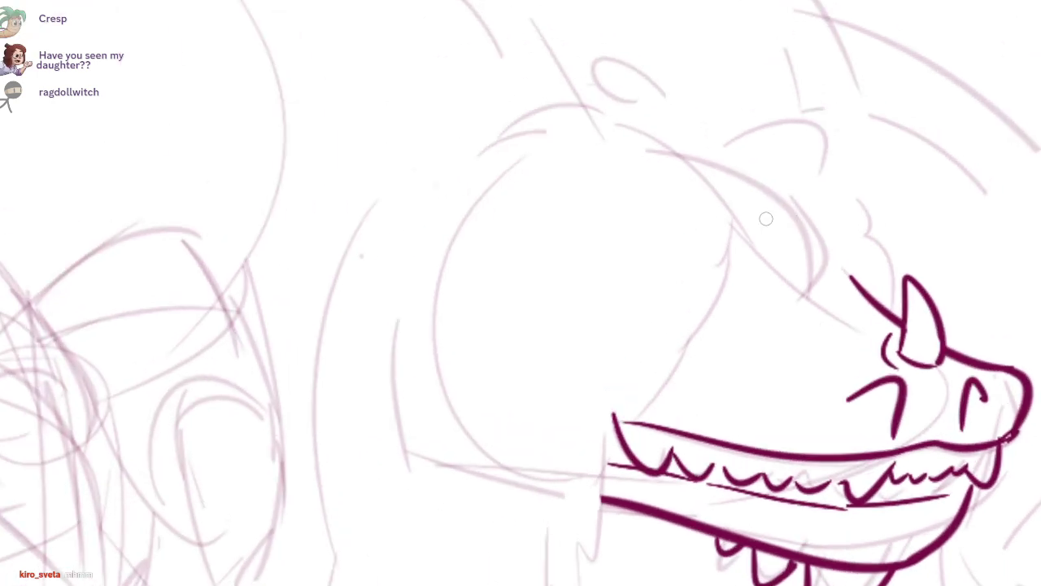
# Step: Ink the jagged fringe edge down to the cheek, the curve to the mouth corner, and the brow line to the horn, redoing weak strokes
pyautogui.moveTo(772, 193)
pyautogui.mouseDown()
pyautogui.moveTo(731, 297)
pyautogui.moveTo(639, 394)
pyautogui.mouseUp()
pyautogui.hotkey('ctrl', 'z')
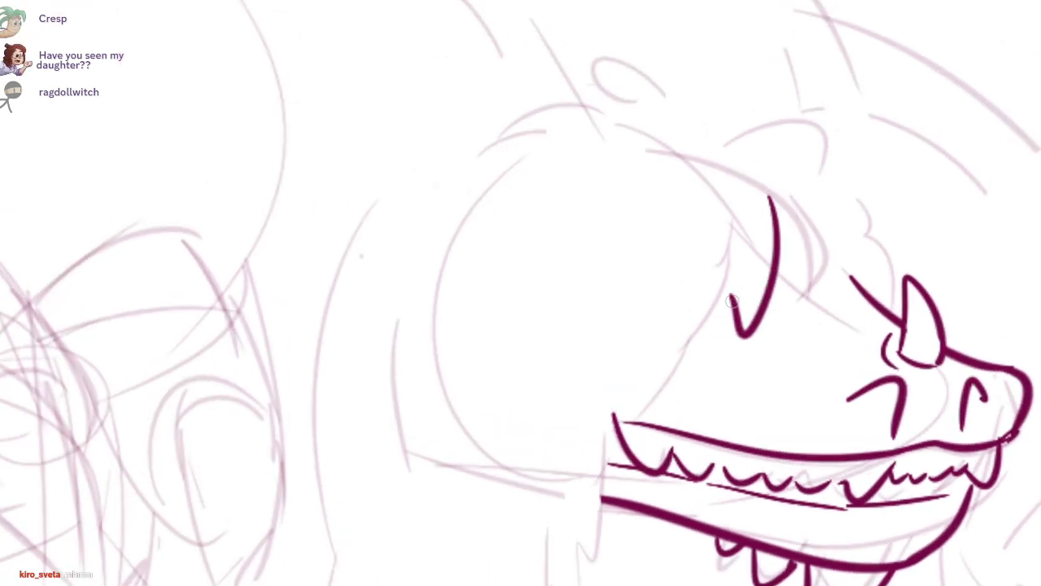
pyautogui.moveTo(736, 302)
pyautogui.mouseDown()
pyautogui.moveTo(693, 332)
pyautogui.moveTo(633, 439)
pyautogui.mouseUp()
pyautogui.hotkey('ctrl', 'z')
pyautogui.moveTo(778, 249); pyautogui.dragTo(878, 322)
pyautogui.hotkey('ctrl', 'z')
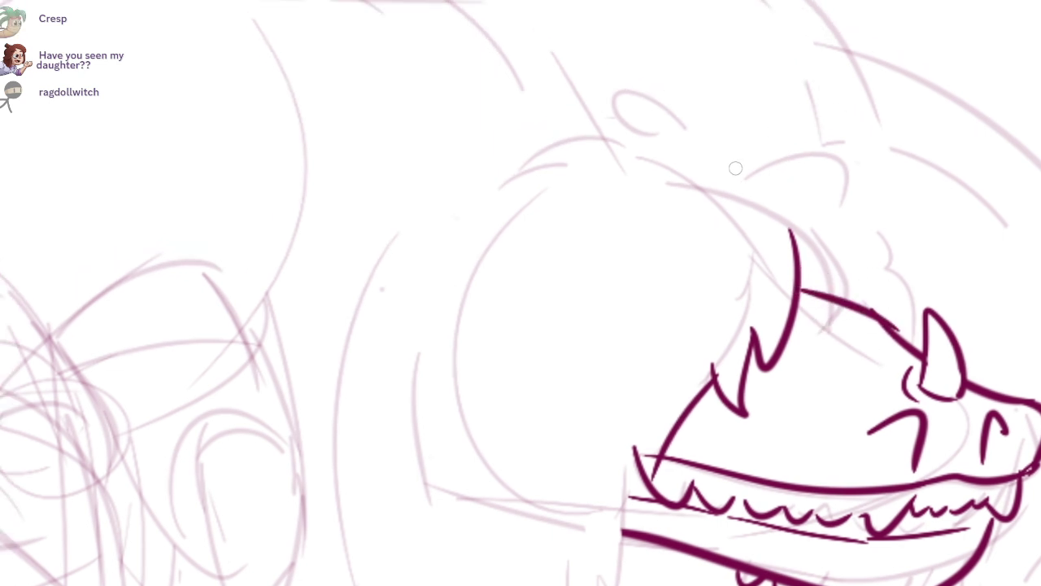
# Step: Ink rounded hair tufts on the crown and the far side of the fringe sweeping down to the snout, redoing one stroke
pyautogui.moveTo(717, 148)
pyautogui.mouseDown()
pyautogui.moveTo(650, 72)
pyautogui.moveTo(639, 130)
pyautogui.mouseUp()
pyautogui.moveTo(575, 121); pyautogui.dragTo(658, 142)
pyautogui.moveTo(721, 148)
pyautogui.mouseDown()
pyautogui.moveTo(810, 114)
pyautogui.moveTo(789, 144)
pyautogui.mouseUp()
pyautogui.moveTo(790, 143); pyautogui.dragTo(944, 269)
pyautogui.hotkey('ctrl', 'z')
pyautogui.moveTo(789, 143); pyautogui.dragTo(882, 157)
pyautogui.moveTo(882, 156)
pyautogui.mouseDown()
pyautogui.moveTo(915, 199)
pyautogui.moveTo(980, 368)
pyautogui.mouseUp()
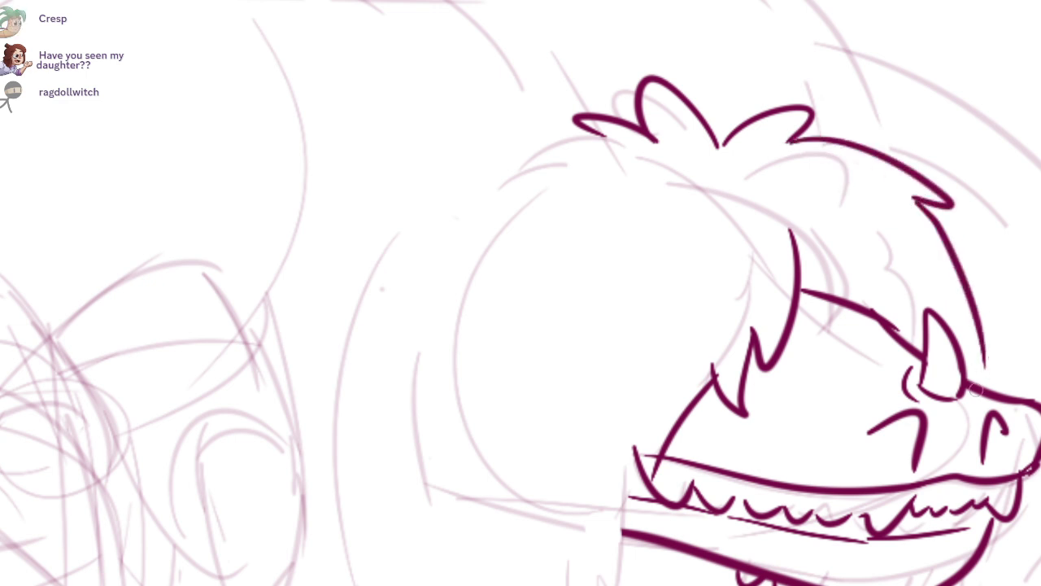
# Step: Ink the outer edge of the long near hair lock from the back of the head down to its scalloped tips
pyautogui.scroll(-3, 797, 318)
pyautogui.scroll(-1, 797, 318)
pyautogui.moveTo(565, 55)
pyautogui.mouseDown()
pyautogui.moveTo(478, 123)
pyautogui.moveTo(411, 480)
pyautogui.mouseUp()
pyautogui.scroll(-5, 410, 480)
pyautogui.moveTo(480, 235)
pyautogui.mouseDown()
pyautogui.moveTo(462, 315)
pyautogui.moveTo(490, 445)
pyautogui.moveTo(558, 574)
pyautogui.mouseUp()
pyautogui.scroll(-3, 545, 488)
pyautogui.moveTo(540, 421); pyautogui.dragTo(583, 439)
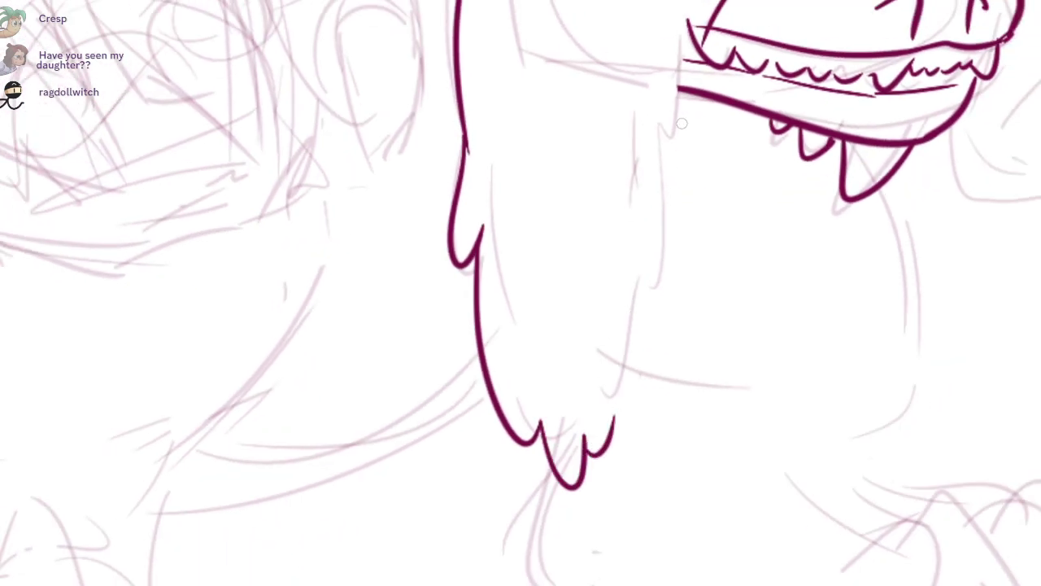
# Step: Ink the inner edge of the near hair lock with small tufts below the mouth corner, and close the mouth corner
pyautogui.scroll(3, 682, 123)
pyautogui.moveTo(673, 118)
pyautogui.mouseDown()
pyautogui.moveTo(680, 213)
pyautogui.moveTo(660, 229)
pyautogui.mouseUp()
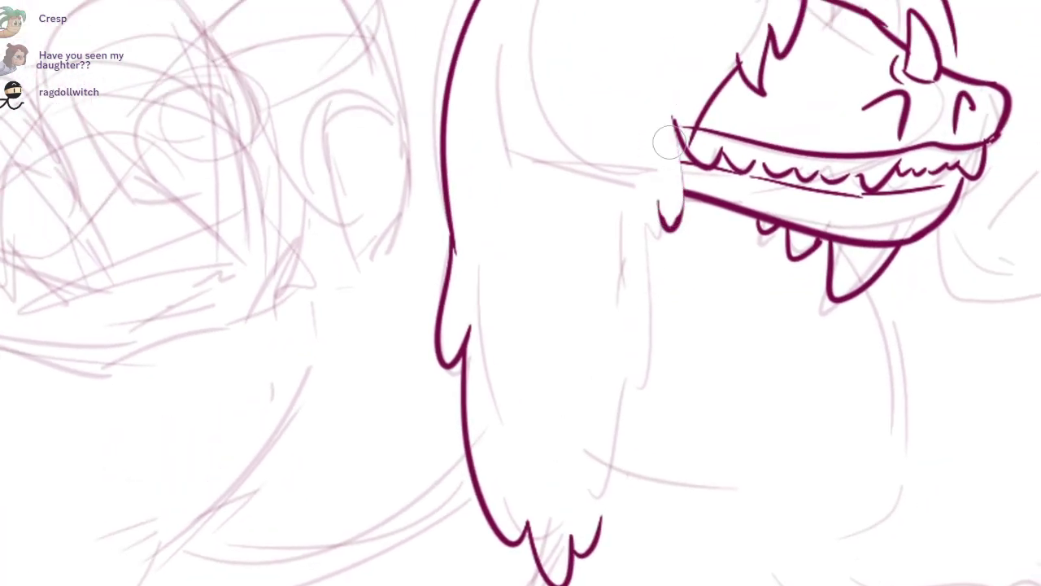
pyautogui.moveTo(674, 118)
pyautogui.mouseDown()
pyautogui.moveTo(677, 196)
pyautogui.moveTo(640, 501)
pyautogui.moveTo(607, 553)
pyautogui.moveTo(484, 585)
pyautogui.mouseUp()
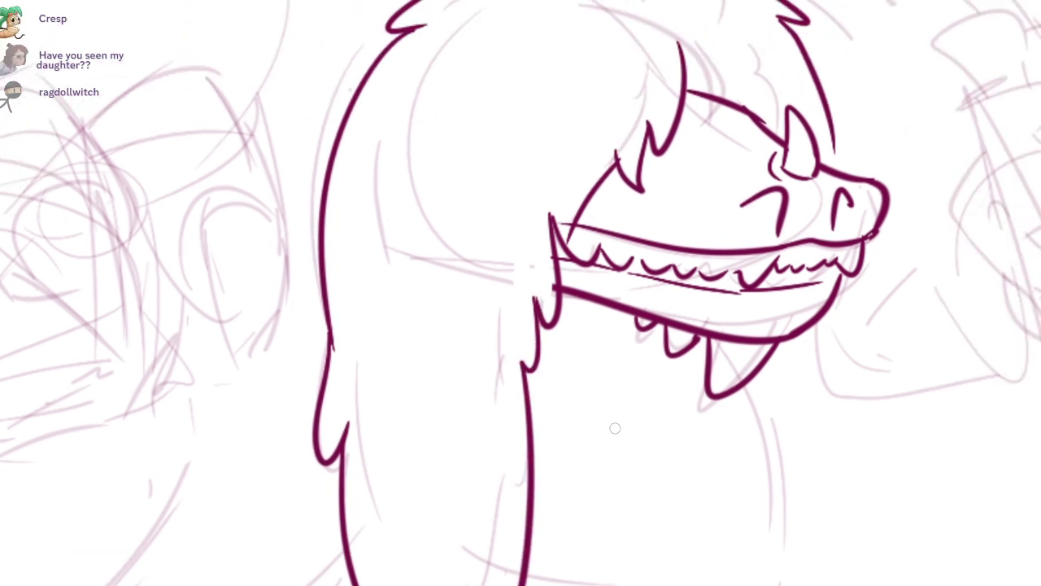
pyautogui.scroll(2, 552, 218)
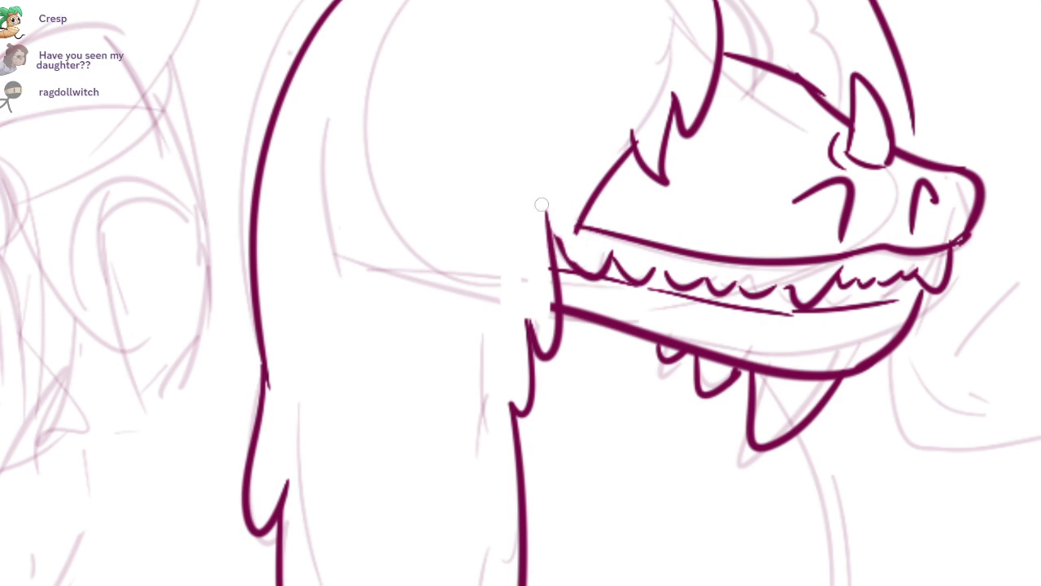
pyautogui.moveTo(547, 209); pyautogui.dragTo(575, 238)
# Step: Ink the second long hair lock hanging behind the lower jaw, with jagged tufts along its edge and tip
pyautogui.scroll(-5, 556, 231)
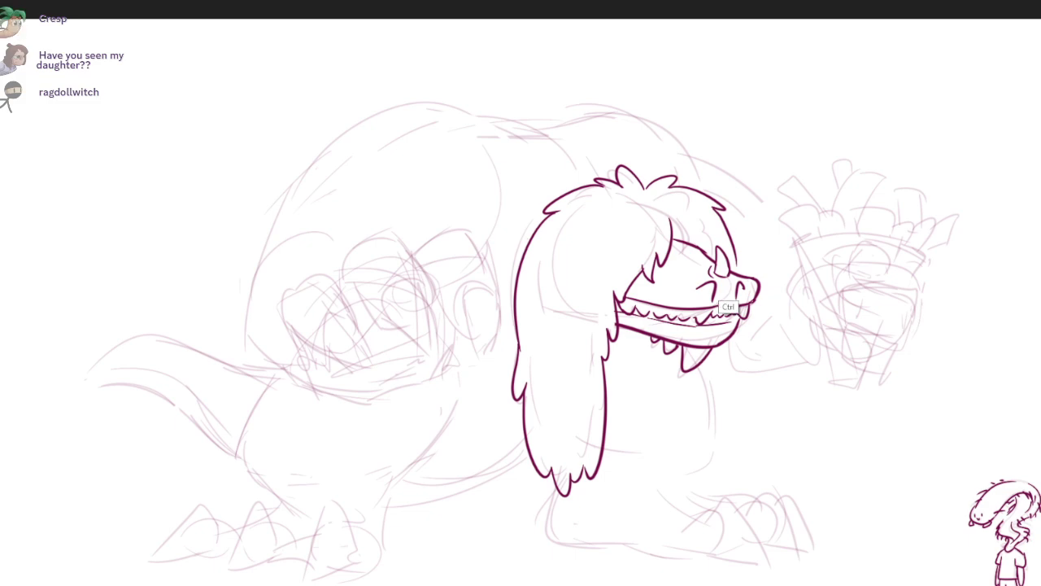
pyautogui.scroll(3, 716, 338)
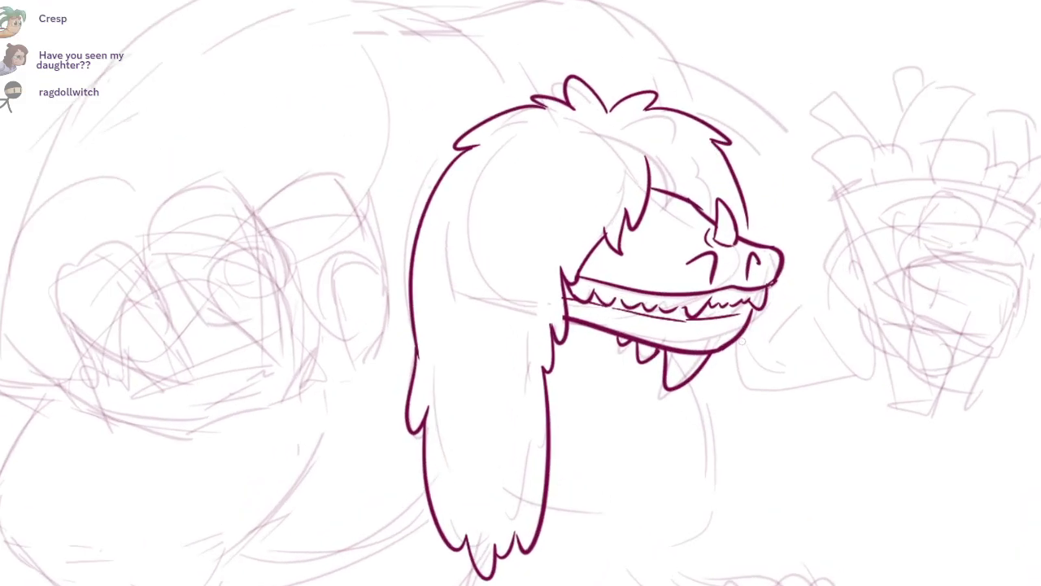
pyautogui.moveTo(742, 337); pyautogui.dragTo(714, 467)
pyautogui.moveTo(736, 414); pyautogui.dragTo(774, 379)
pyautogui.moveTo(666, 319); pyautogui.dragTo(690, 517)
pyautogui.moveTo(765, 425); pyautogui.dragTo(731, 514)
pyautogui.hotkey('ctrl', 'z')
# Step: Ink the short neck line behind the head tufts and the humped back contour, redrawing the far shoulder hump lower
pyautogui.scroll(-3, 678, 345)
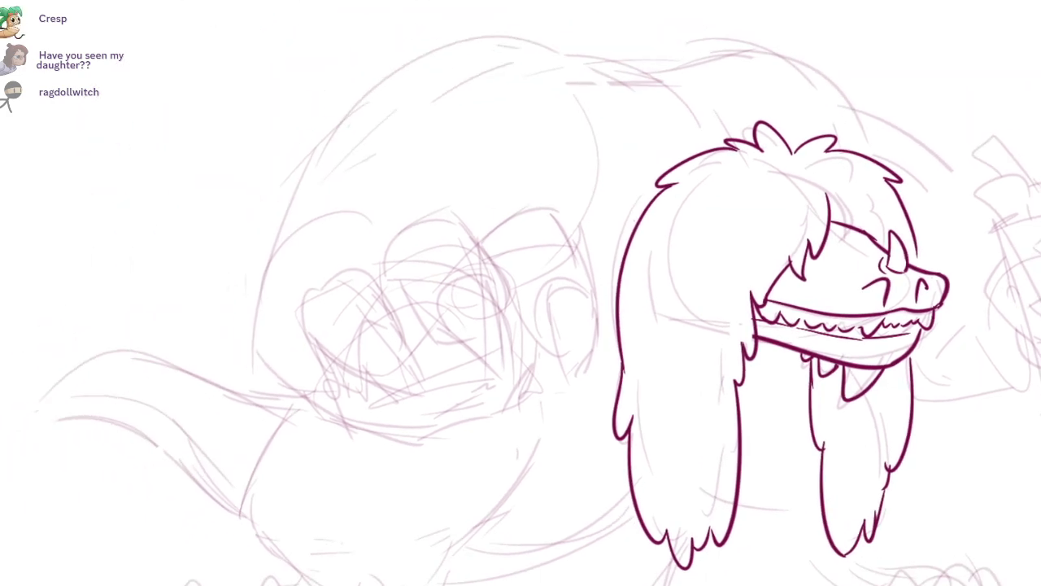
pyautogui.scroll(4, 687, 97)
pyautogui.moveTo(722, 105); pyautogui.dragTo(749, 151)
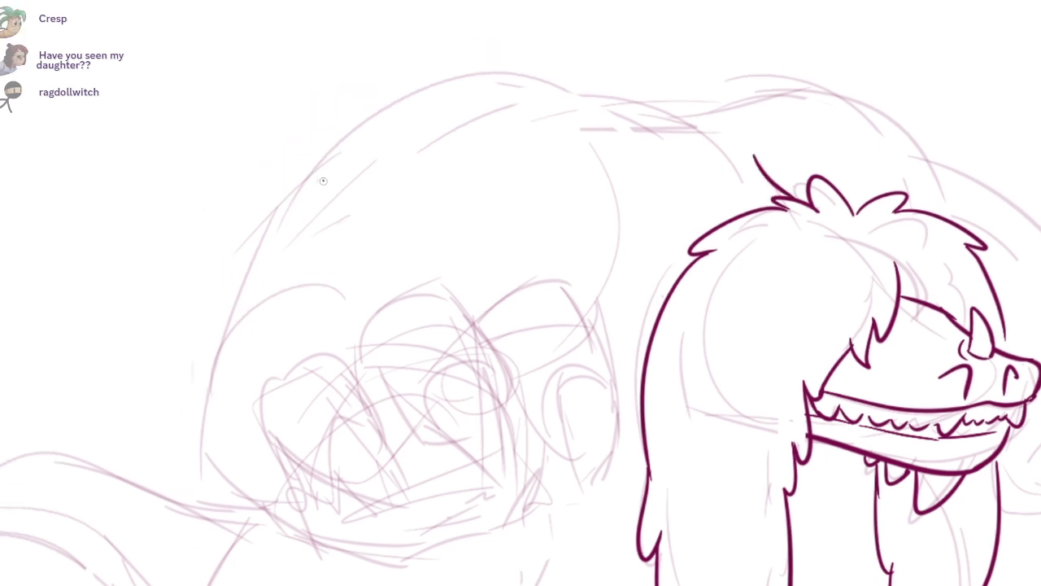
pyautogui.moveTo(323, 180)
pyautogui.mouseDown()
pyautogui.moveTo(625, 147)
pyautogui.moveTo(728, 121)
pyautogui.moveTo(926, 152)
pyautogui.mouseUp()
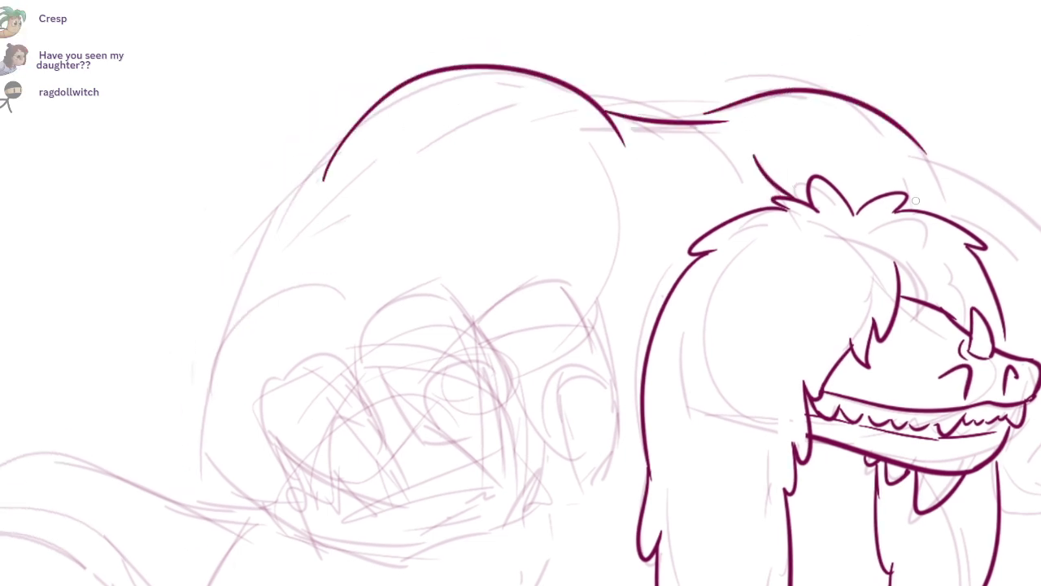
pyautogui.hotkey('ctrl', 'z')
pyautogui.moveTo(704, 120); pyautogui.dragTo(908, 152)
# Step: Ink the near arm's inner curve and outer upper edge, and add short crease lines above the hand
pyautogui.moveTo(618, 187); pyautogui.dragTo(586, 293)
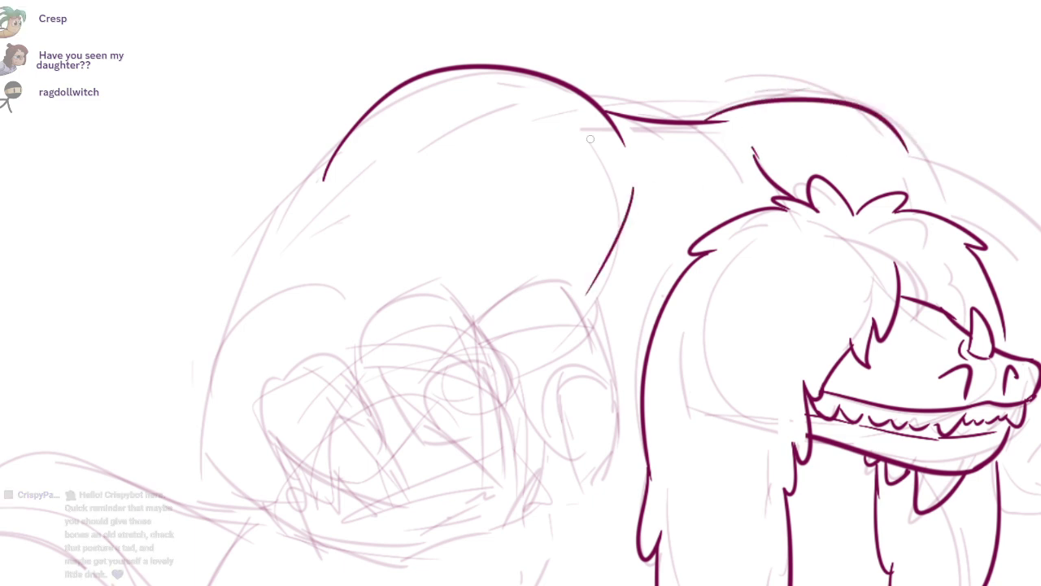
pyautogui.hotkey('ctrl', 'z')
pyautogui.moveTo(619, 189); pyautogui.dragTo(578, 271)
pyautogui.moveTo(324, 179); pyautogui.dragTo(242, 311)
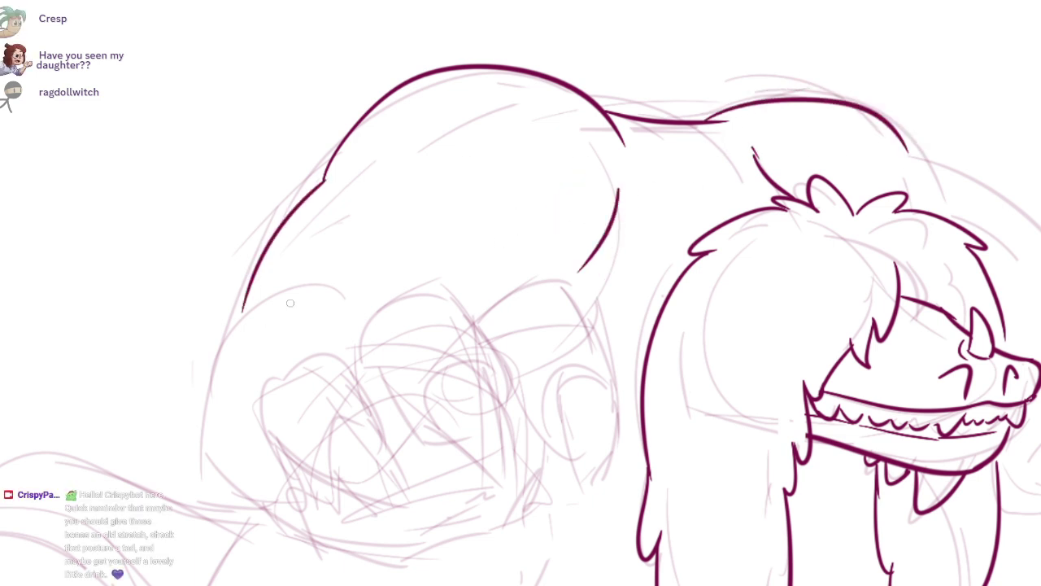
pyautogui.moveTo(491, 295); pyautogui.dragTo(565, 240)
pyautogui.moveTo(443, 232); pyautogui.dragTo(461, 237)
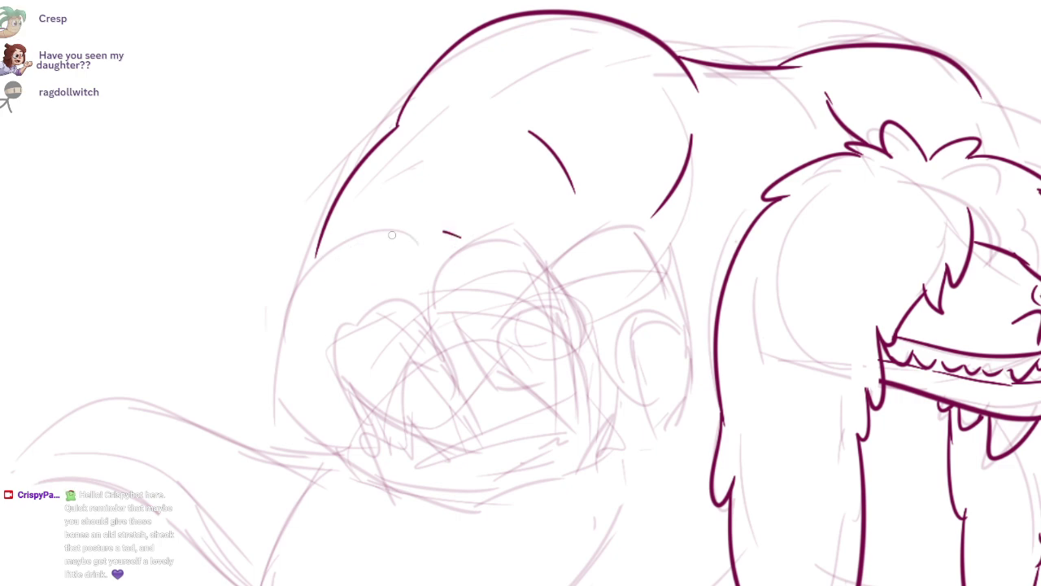
# Step: Ink the outer edge of the near hand as a bulging curve from the arm down around its base, redoing the first stroke
pyautogui.moveTo(304, 267); pyautogui.dragTo(314, 427)
pyautogui.hotkey('ctrl', 'z')
pyautogui.moveTo(316, 248)
pyautogui.mouseDown()
pyautogui.moveTo(281, 382)
pyautogui.moveTo(390, 496)
pyautogui.mouseUp()
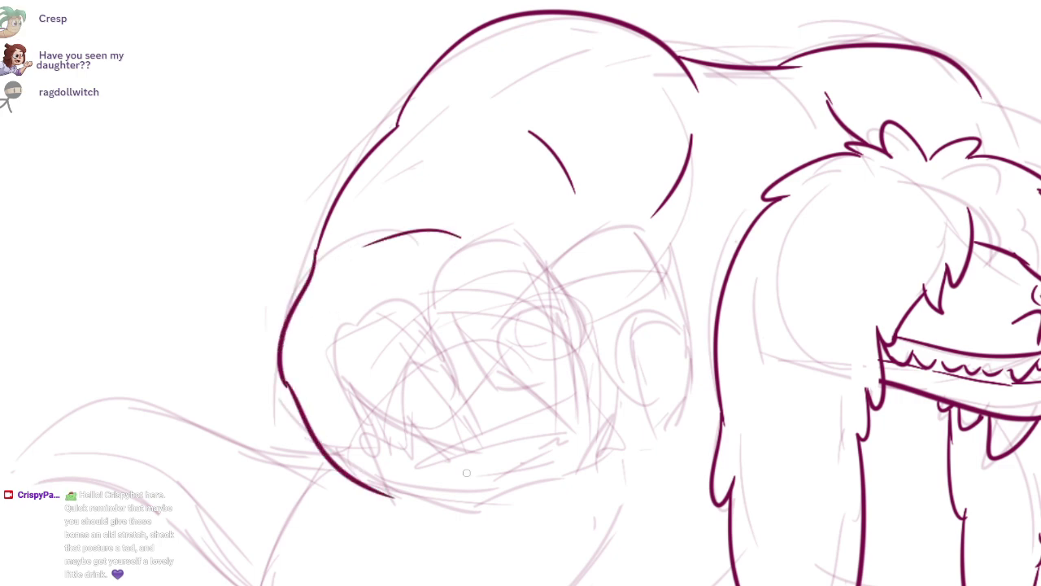
# Step: Ink the rounded outlines and undersides of the three curled fingers on the near hand
pyautogui.scroll(2, 468, 440)
pyautogui.moveTo(259, 318)
pyautogui.mouseDown()
pyautogui.moveTo(411, 240)
pyautogui.moveTo(439, 308)
pyautogui.moveTo(352, 421)
pyautogui.moveTo(398, 423)
pyautogui.mouseUp()
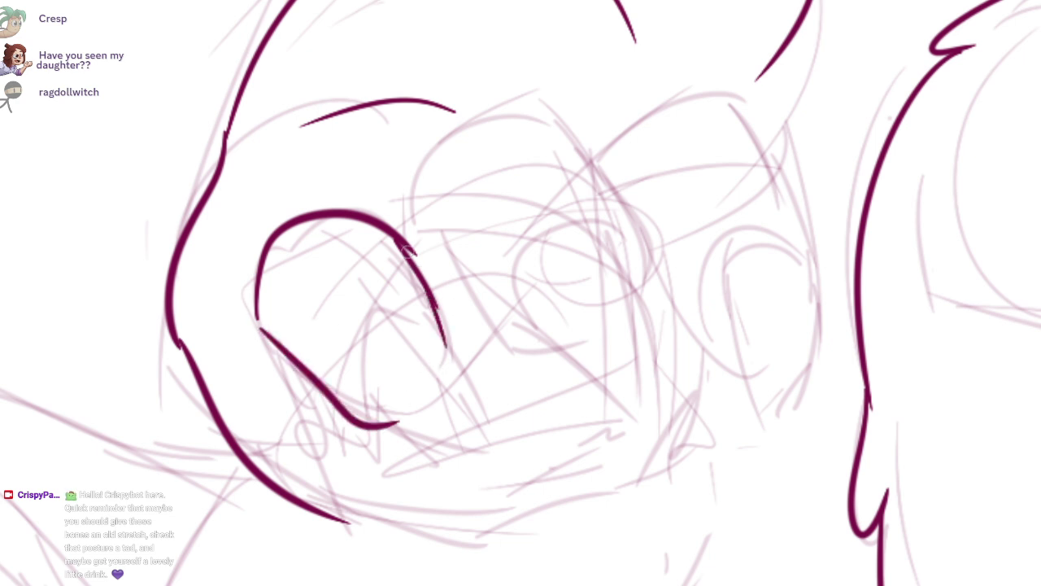
pyautogui.moveTo(406, 232)
pyautogui.mouseDown()
pyautogui.moveTo(557, 118)
pyautogui.moveTo(639, 248)
pyautogui.moveTo(485, 317)
pyautogui.moveTo(547, 357)
pyautogui.moveTo(584, 346)
pyautogui.mouseUp()
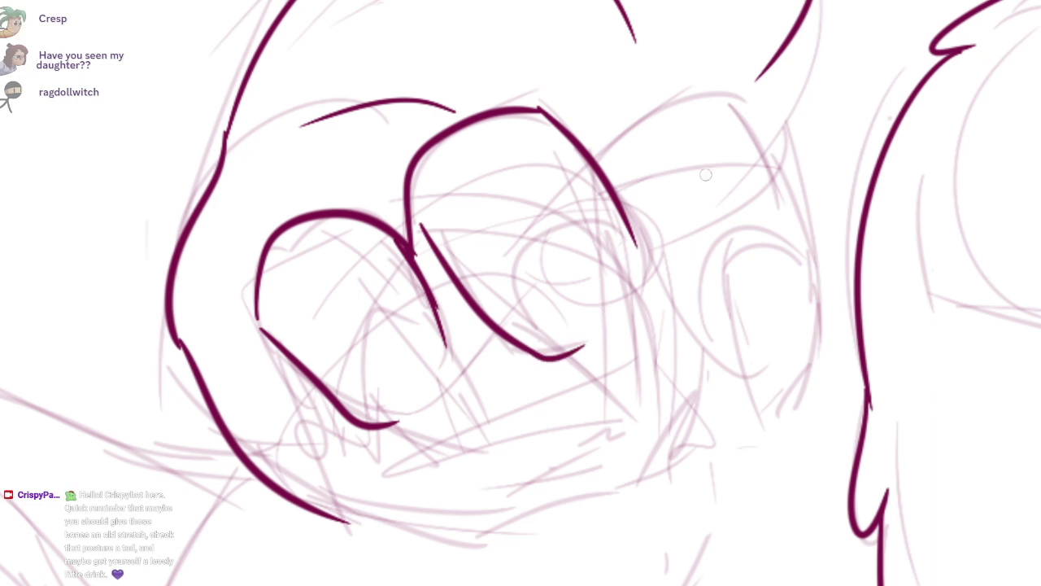
pyautogui.moveTo(612, 196)
pyautogui.mouseDown()
pyautogui.moveTo(736, 104)
pyautogui.moveTo(761, 122)
pyautogui.moveTo(815, 261)
pyautogui.mouseUp()
pyautogui.moveTo(642, 219)
pyautogui.mouseDown()
pyautogui.moveTo(687, 289)
pyautogui.moveTo(747, 350)
pyautogui.moveTo(750, 339)
pyautogui.mouseUp()
pyautogui.hotkey('ctrl', 'z')
# Step: Ink the pointed claw on the finger farthest from the head
pyautogui.scroll(1, 413, 443)
pyautogui.moveTo(358, 397); pyautogui.dragTo(504, 446)
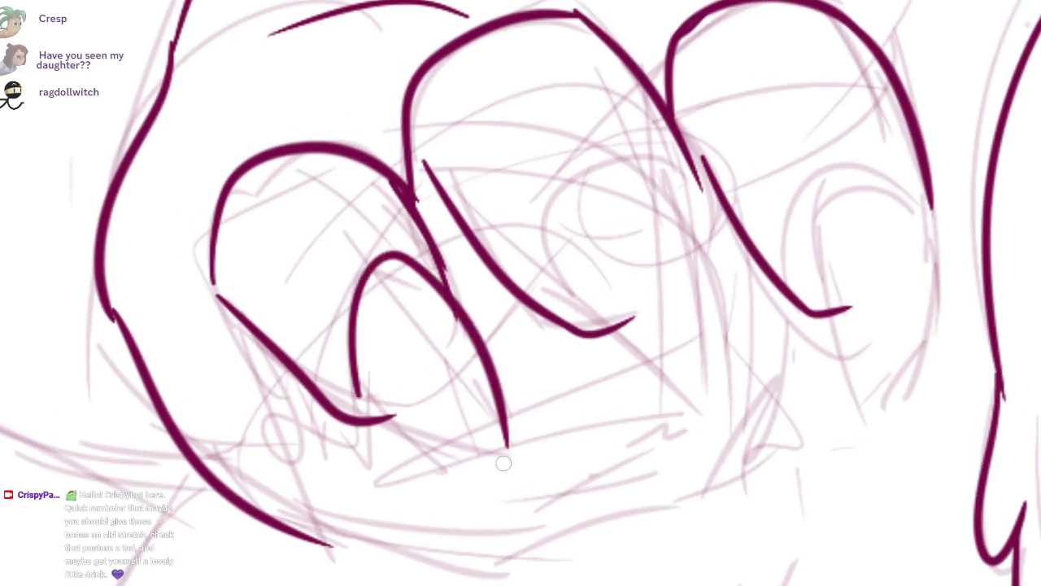
pyautogui.moveTo(358, 400); pyautogui.dragTo(505, 450)
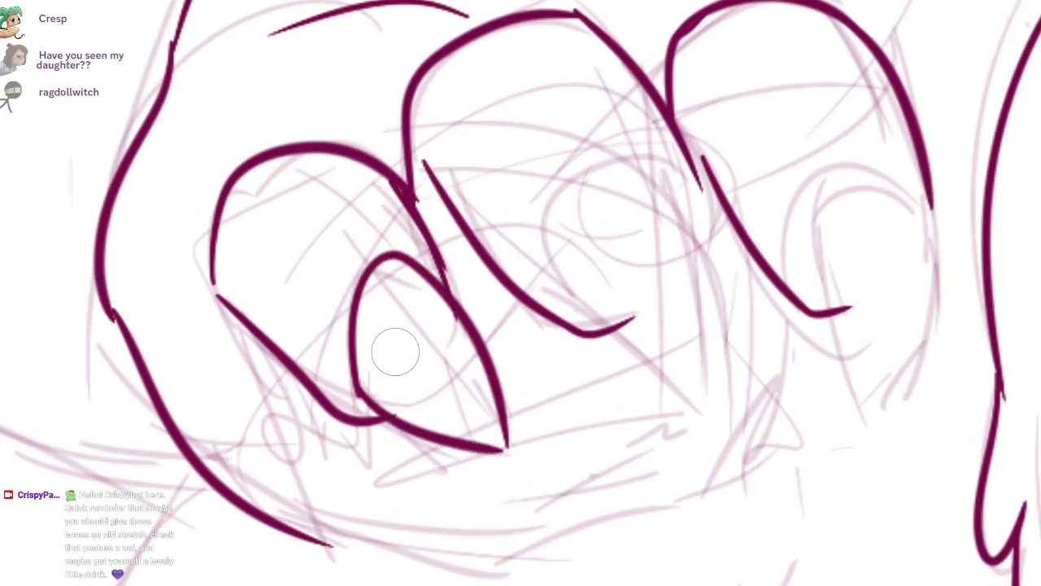
# Step: Ink the pointed claw on the middle finger, redoing its sides and lower edge until the strokes meet at the tip
pyautogui.moveTo(601, 326)
pyautogui.mouseDown()
pyautogui.moveTo(664, 181)
pyautogui.moveTo(701, 199)
pyautogui.moveTo(607, 357)
pyautogui.moveTo(757, 419)
pyautogui.moveTo(676, 382)
pyautogui.mouseUp()
pyautogui.hotkey('ctrl', 'z')
pyautogui.hotkey('ctrl', 'z')
pyautogui.hotkey('ctrl', 'z')
pyautogui.hotkey('ctrl', 'z')
pyautogui.moveTo(729, 427); pyautogui.dragTo(675, 383)
pyautogui.moveTo(702, 195); pyautogui.dragTo(736, 407)
pyautogui.hotkey('ctrl', 'z')
pyautogui.hotkey('ctrl', 'z')
pyautogui.hotkey('ctrl', 'z')
pyautogui.moveTo(598, 330); pyautogui.dragTo(736, 403)
pyautogui.moveTo(699, 193); pyautogui.dragTo(730, 411)
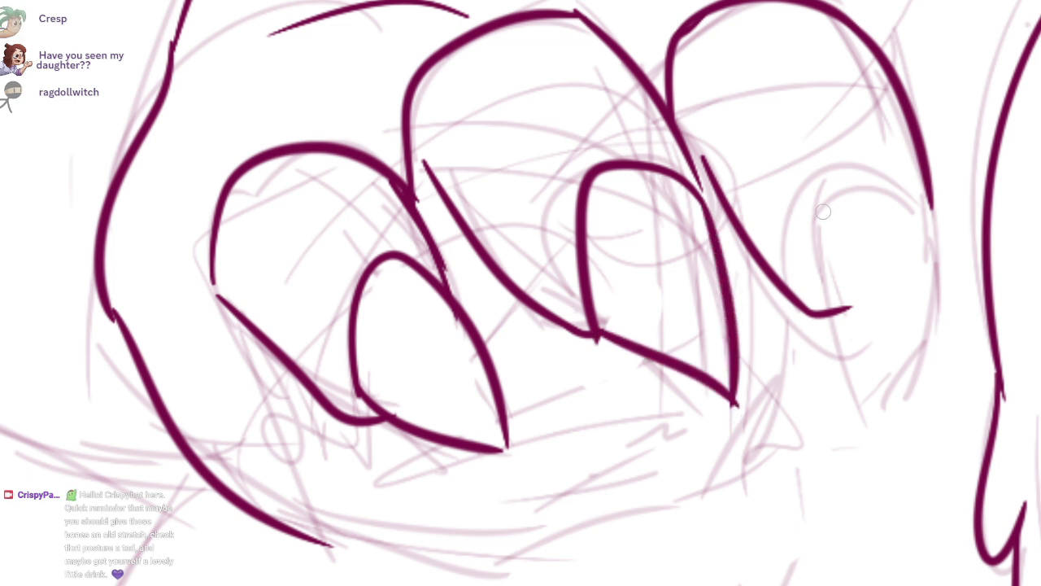
# Step: Ink the pointed claw on the finger nearest the head, redoing its lower edge
pyautogui.moveTo(894, 226); pyautogui.dragTo(853, 273)
pyautogui.moveTo(781, 342)
pyautogui.mouseDown()
pyautogui.moveTo(891, 256)
pyautogui.moveTo(830, 199)
pyautogui.moveTo(887, 248)
pyautogui.moveTo(868, 451)
pyautogui.mouseUp()
pyautogui.hotkey('ctrl', 'z')
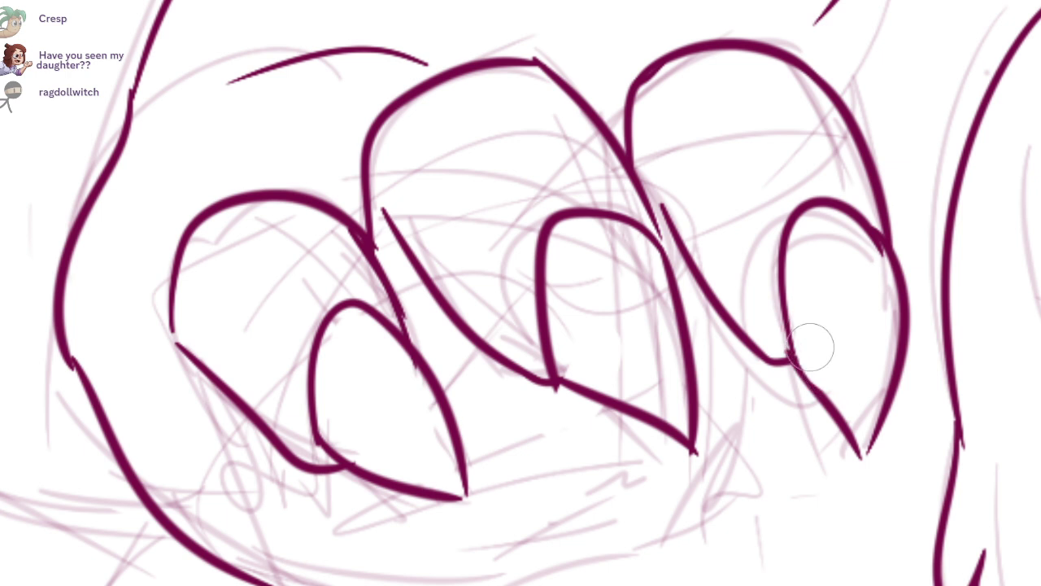
# Step: Ink the palm's lower edge, redraw the outermost finger's side as a long curve toward the wrist, and add short finger-fold creases
pyautogui.moveTo(711, 517); pyautogui.dragTo(740, 468)
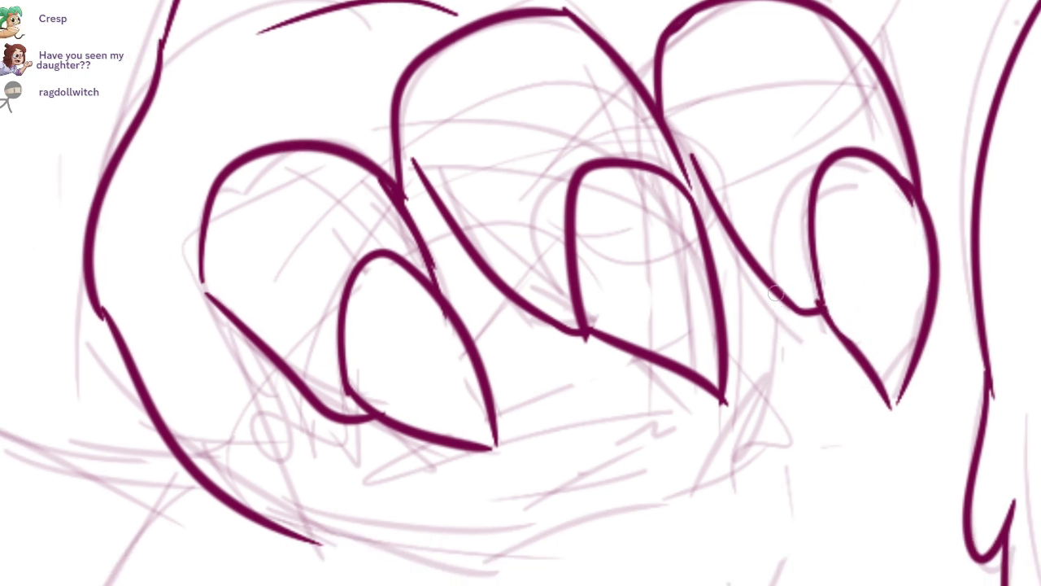
pyautogui.moveTo(771, 297)
pyautogui.mouseDown()
pyautogui.moveTo(631, 488)
pyautogui.moveTo(643, 493)
pyautogui.moveTo(391, 545)
pyautogui.mouseUp()
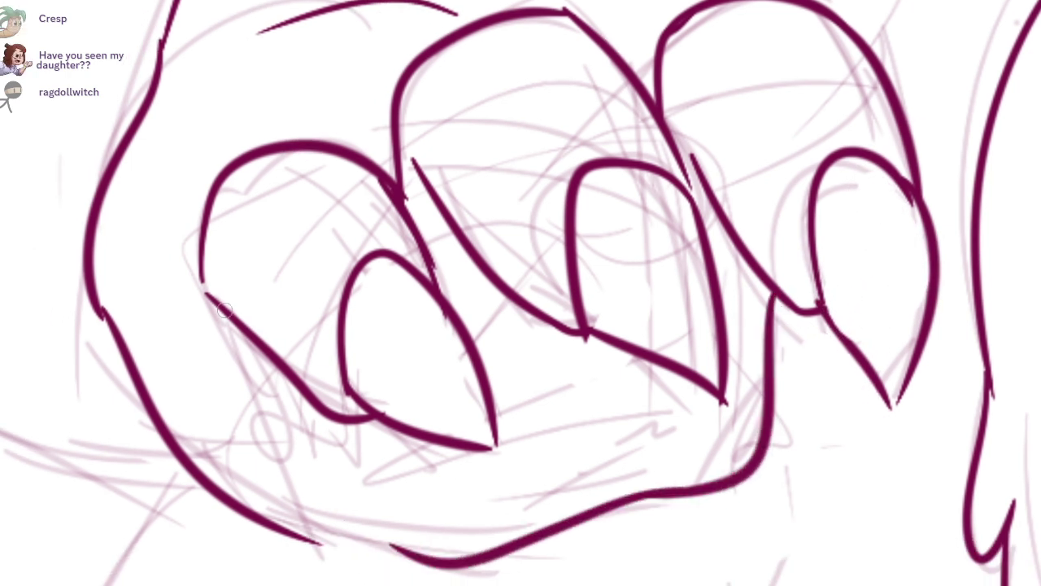
pyautogui.moveTo(198, 237); pyautogui.dragTo(340, 509)
pyautogui.hotkey('ctrl', 'z')
pyautogui.hotkey('ctrl', 'z')
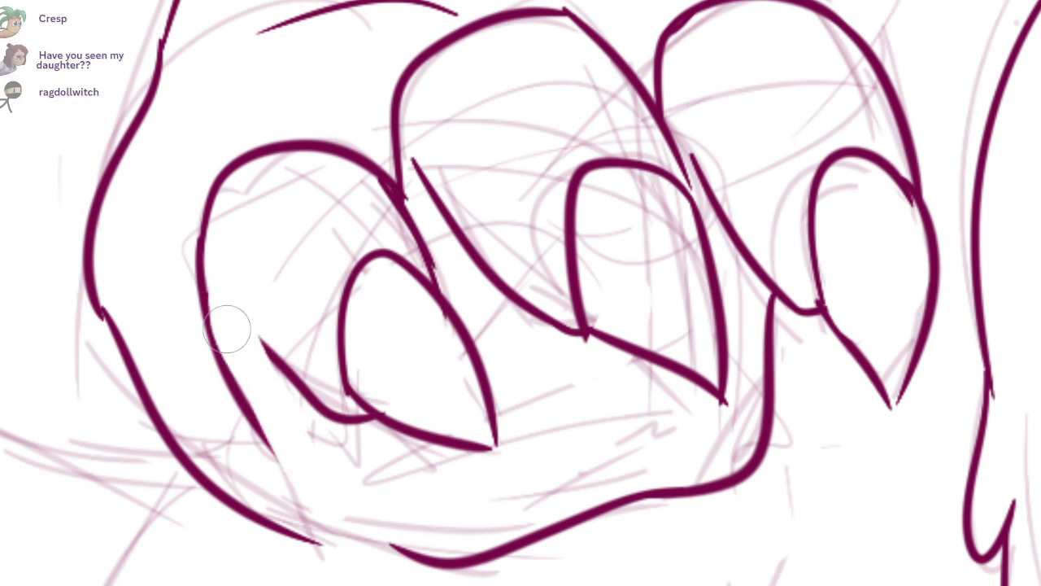
pyautogui.hotkey('ctrl', 'z')
pyautogui.moveTo(207, 265); pyautogui.dragTo(308, 488)
pyautogui.hotkey('ctrl', 'z')
pyautogui.moveTo(203, 259); pyautogui.dragTo(331, 498)
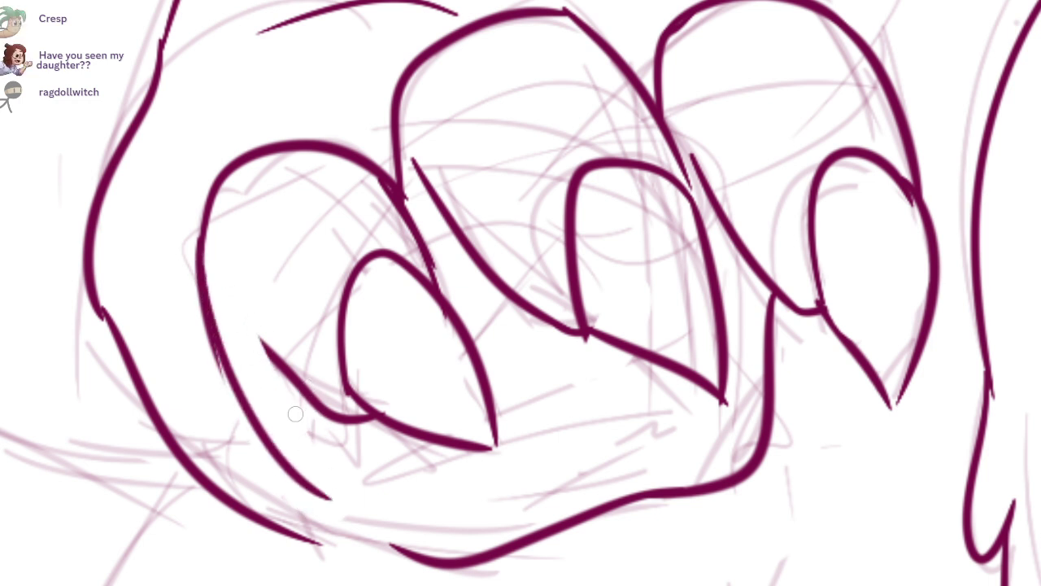
pyautogui.moveTo(721, 181); pyautogui.dragTo(693, 215)
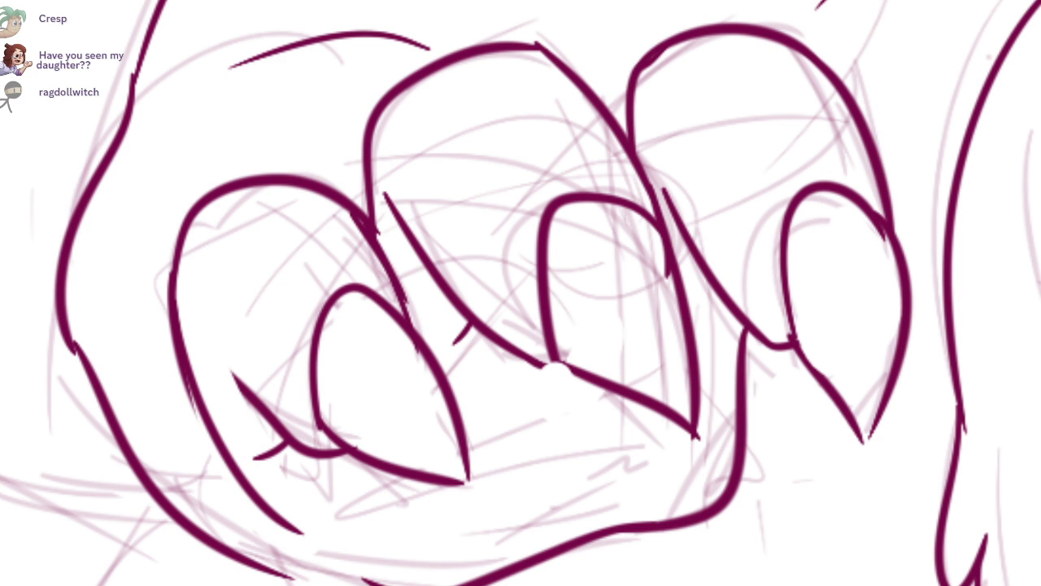
# Step: Switch to Discord to view the enlarged posted image and return to the drawing
pyautogui.hotkey('alt', 'Tab')
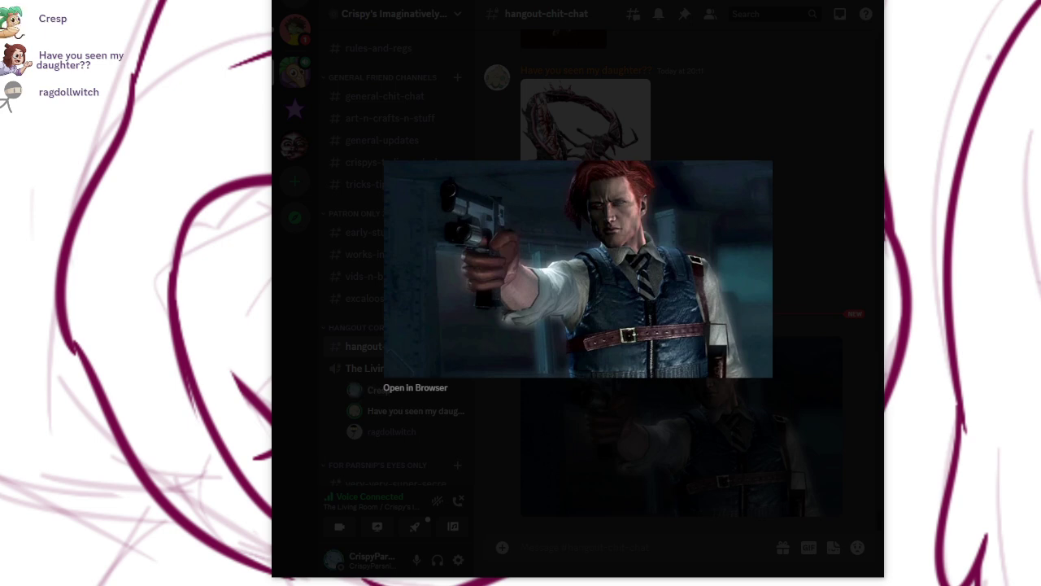
pyautogui.hotkey('shift', '`')
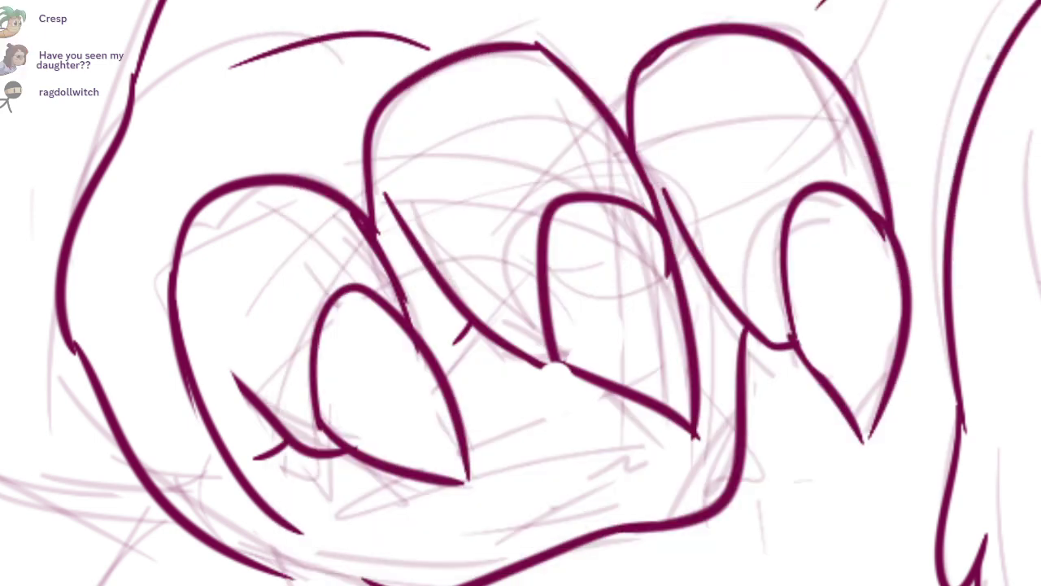
# Step: Close the gap in the line at the base of the middle finger's claw
pyautogui.hotkey('ctrl', 'z')
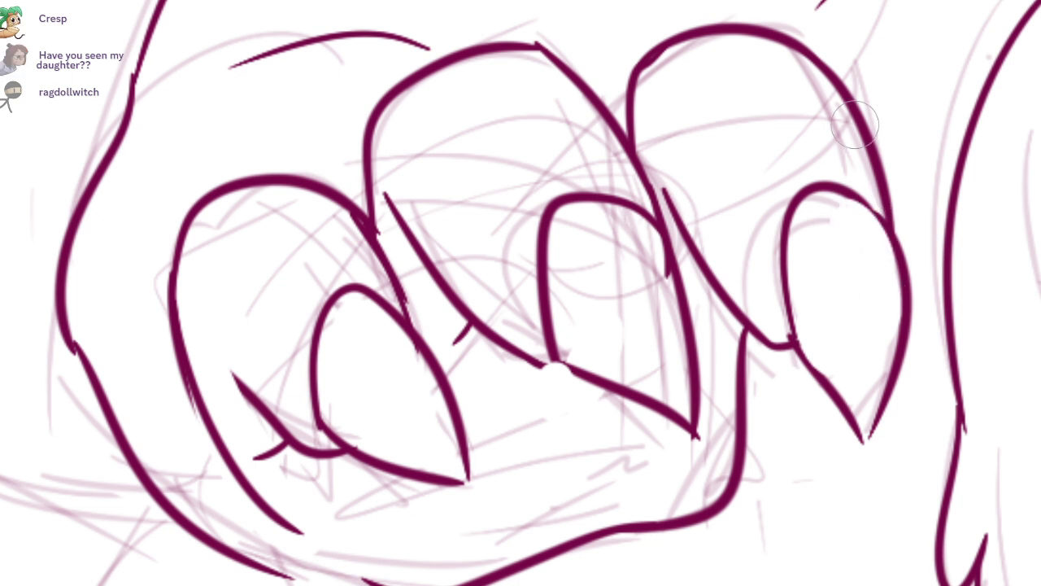
pyautogui.moveTo(829, 311); pyautogui.dragTo(855, 217)
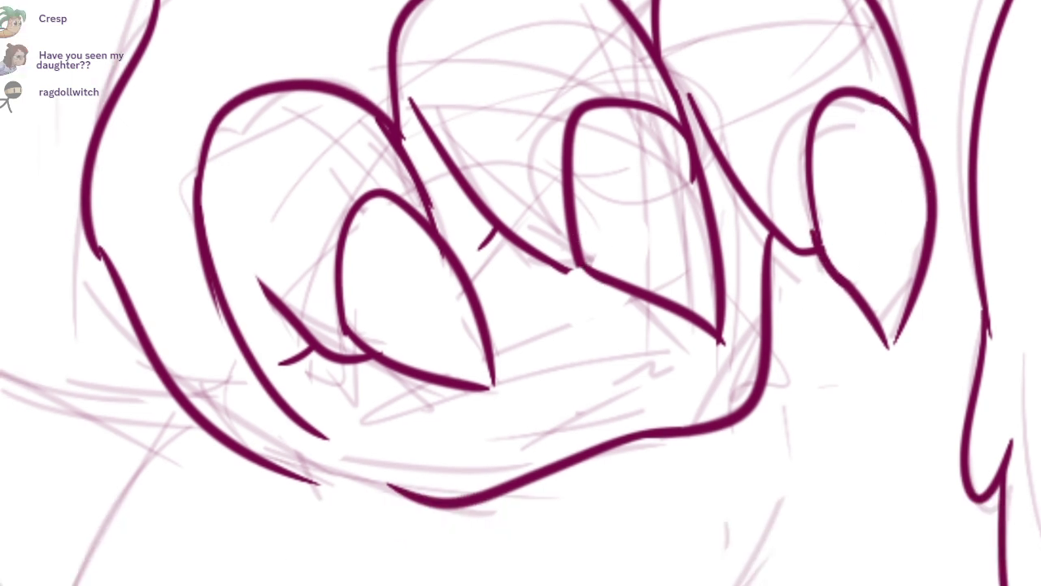
# Step: Ink the front and back contours of the near thigh below the hand, redoing the back edge
pyautogui.keyDown('ctrl'); pyautogui.scroll(-4, 855, 217); pyautogui.keyUp('ctrl')
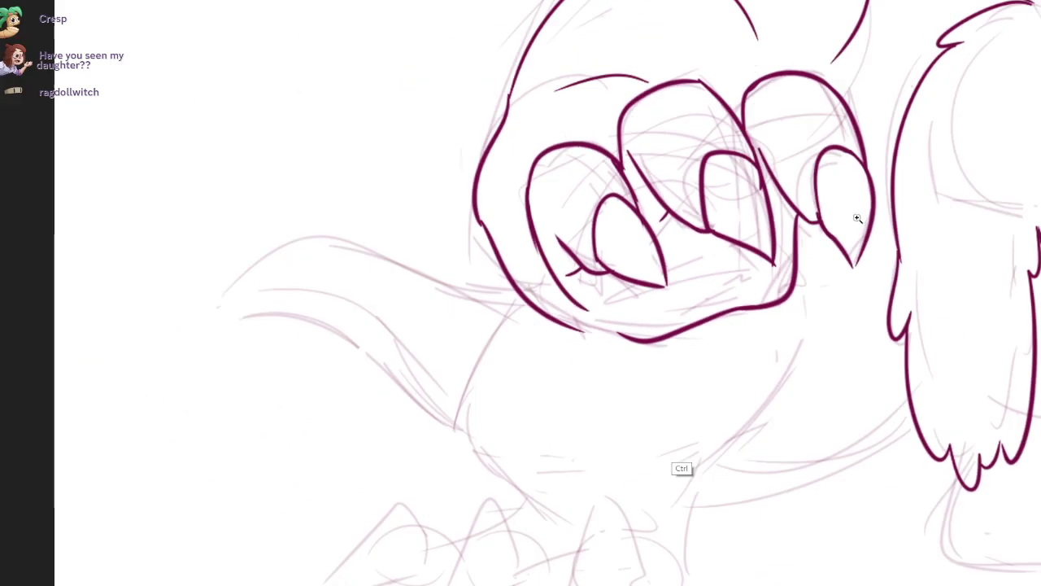
pyautogui.keyDown('ctrl'); pyautogui.scroll(1, 857, 218); pyautogui.keyUp('ctrl')
pyautogui.moveTo(777, 275)
pyautogui.mouseDown()
pyautogui.moveTo(720, 433)
pyautogui.moveTo(779, 399)
pyautogui.mouseUp()
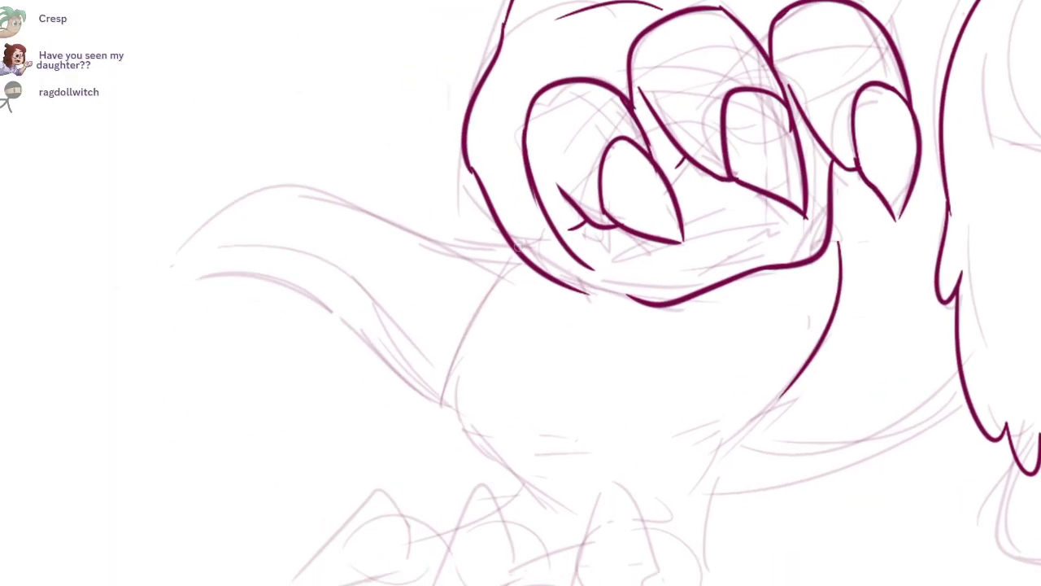
pyautogui.moveTo(518, 251); pyautogui.dragTo(530, 490)
pyautogui.hotkey('ctrl', 'z')
# Step: Ink two thin crease lines across the near leg and the front contour of its ankle down to the foot
pyautogui.moveTo(506, 372); pyautogui.dragTo(632, 399)
pyautogui.moveTo(523, 393); pyautogui.dragTo(595, 407)
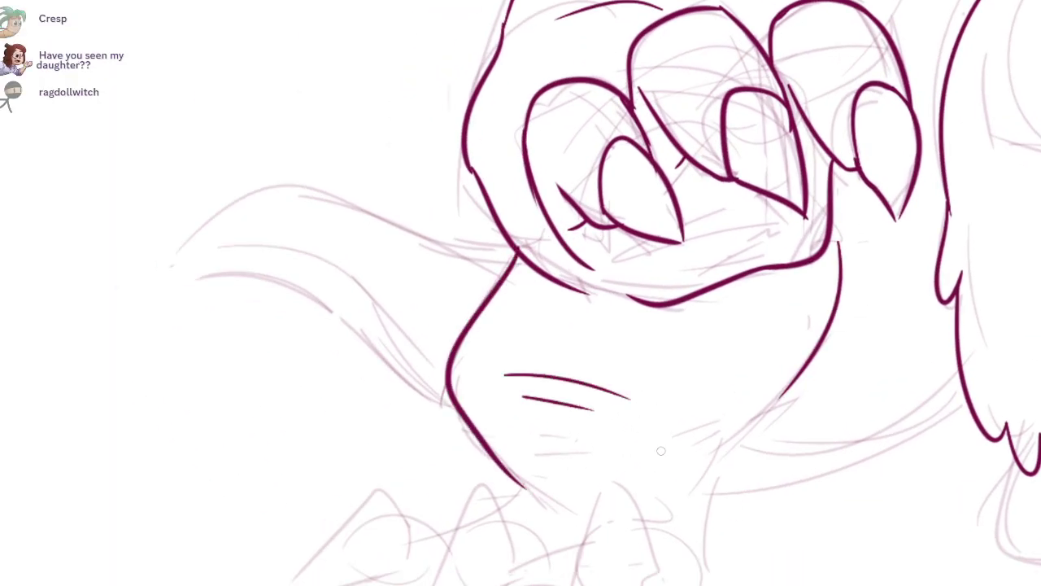
pyautogui.scroll(1, 857, 218)
pyautogui.moveTo(765, 303)
pyautogui.mouseDown()
pyautogui.moveTo(674, 390)
pyautogui.moveTo(634, 529)
pyautogui.mouseUp()
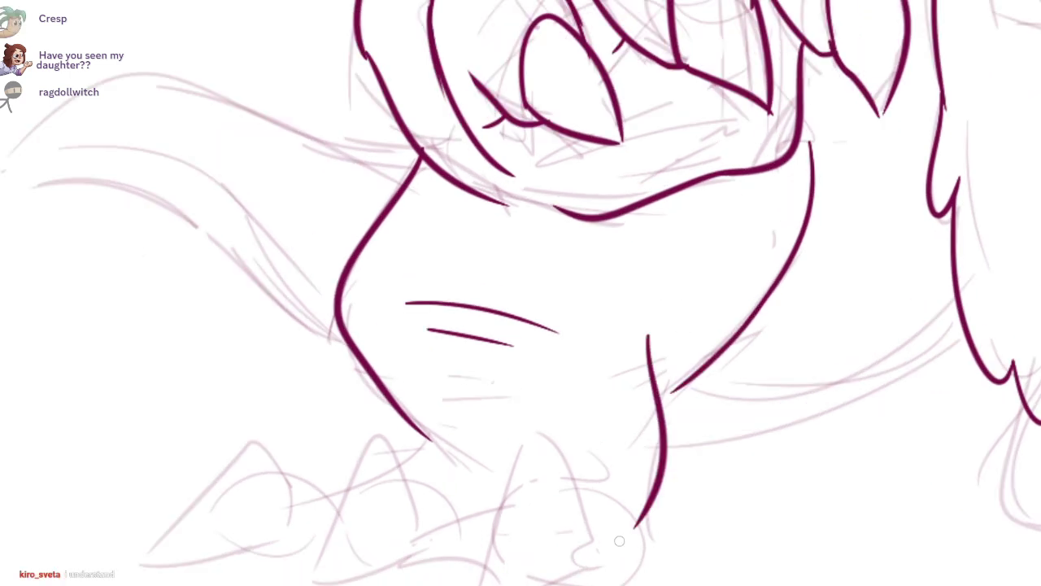
# Step: Redraw the ankle contour below the thigh's lower edge, joining it to the leg line and curving it down to the foot
pyautogui.hotkey('ctrl', 'z')
pyautogui.moveTo(681, 376); pyautogui.dragTo(655, 533)
pyautogui.hotkey('ctrl', 'z')
pyautogui.moveTo(672, 388)
pyautogui.mouseDown()
pyautogui.moveTo(658, 534)
pyautogui.moveTo(661, 503)
pyautogui.mouseUp()
pyautogui.hotkey('ctrl', 'z')
pyautogui.scroll(1, 855, 217)
pyautogui.scroll(-2, 855, 216)
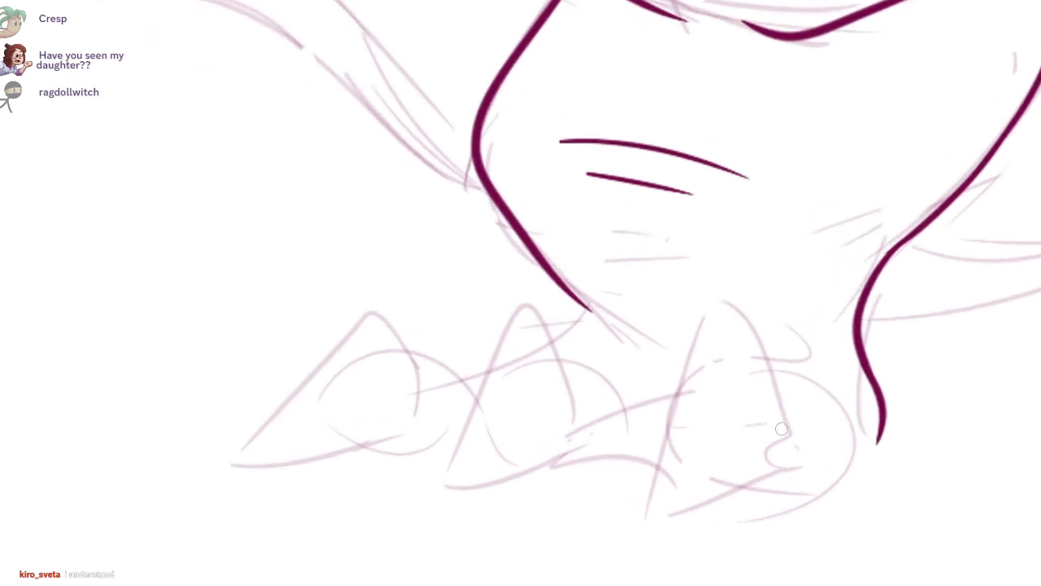
# Step: Try inking the claw nearest the ankle as a straight-edged triangle with rounded toe arcs beside it
pyautogui.moveTo(784, 428)
pyautogui.mouseDown()
pyautogui.moveTo(655, 527)
pyautogui.moveTo(793, 463)
pyautogui.mouseUp()
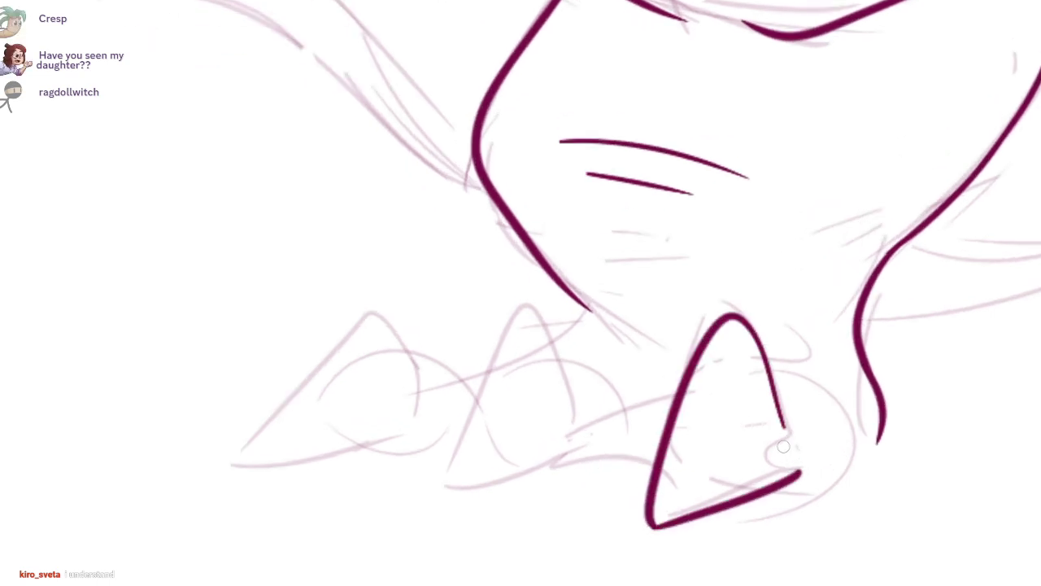
pyautogui.moveTo(778, 404); pyautogui.dragTo(799, 477)
pyautogui.moveTo(721, 318); pyautogui.dragTo(651, 452)
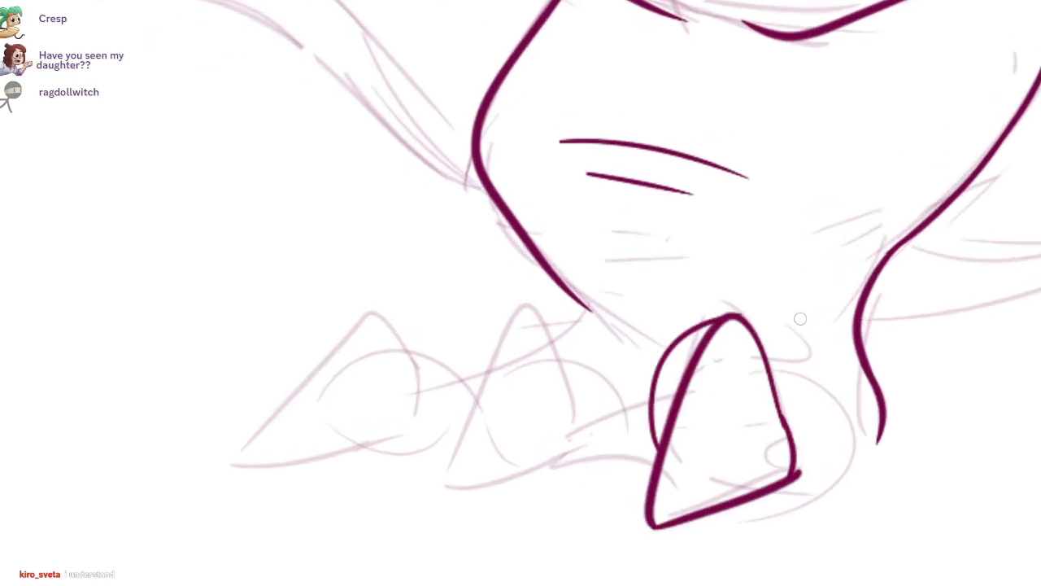
pyautogui.moveTo(801, 325); pyautogui.dragTo(851, 436)
pyautogui.hotkey('ctrl', 'z')
pyautogui.hotkey('ctrl', 'z')
pyautogui.moveTo(707, 342); pyautogui.dragTo(651, 455)
pyautogui.hotkey('ctrl', 'z')
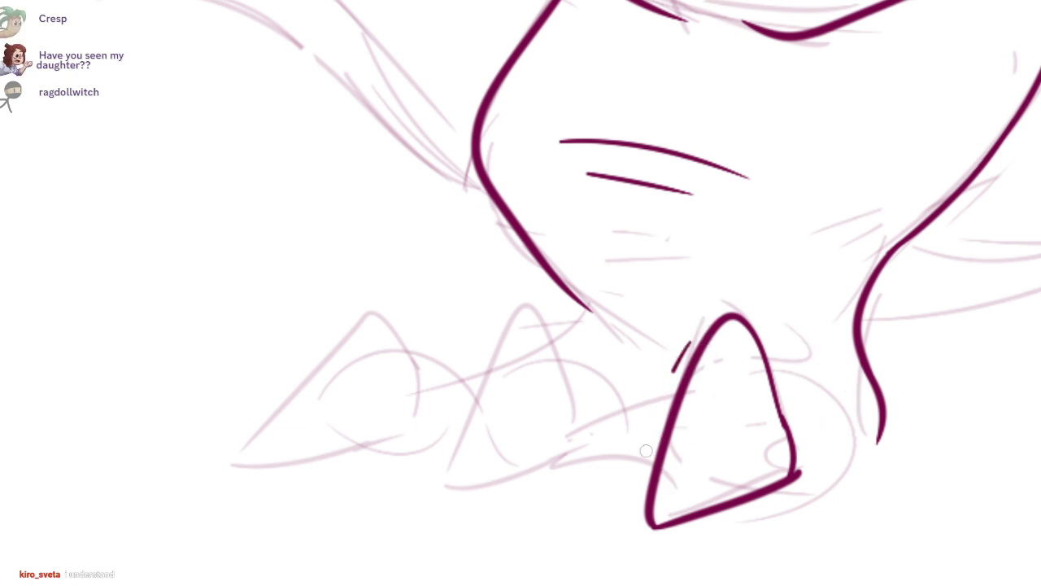
pyautogui.moveTo(676, 350); pyautogui.dragTo(651, 472)
pyautogui.hotkey('ctrl', 'z')
pyautogui.moveTo(757, 342); pyautogui.dragTo(839, 372)
pyautogui.hotkey('ctrl', 'z')
pyautogui.hotkey('ctrl', 'z')
pyautogui.hotkey('ctrl', 'z')
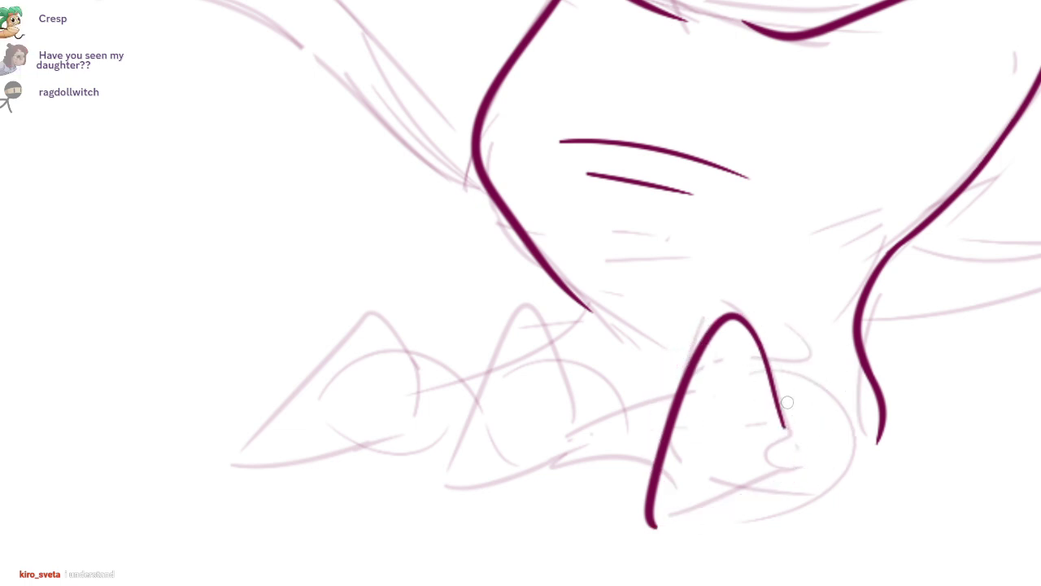
pyautogui.hotkey('ctrl', 'z')
# Step: Ink curved, pointed claws on the middle toe and the toe nearest the ankle, each with a short knuckle arc behind it
pyautogui.moveTo(787, 411)
pyautogui.mouseDown()
pyautogui.moveTo(740, 333)
pyautogui.moveTo(664, 544)
pyautogui.moveTo(760, 485)
pyautogui.moveTo(798, 487)
pyautogui.mouseUp()
pyautogui.moveTo(750, 341); pyautogui.dragTo(848, 374)
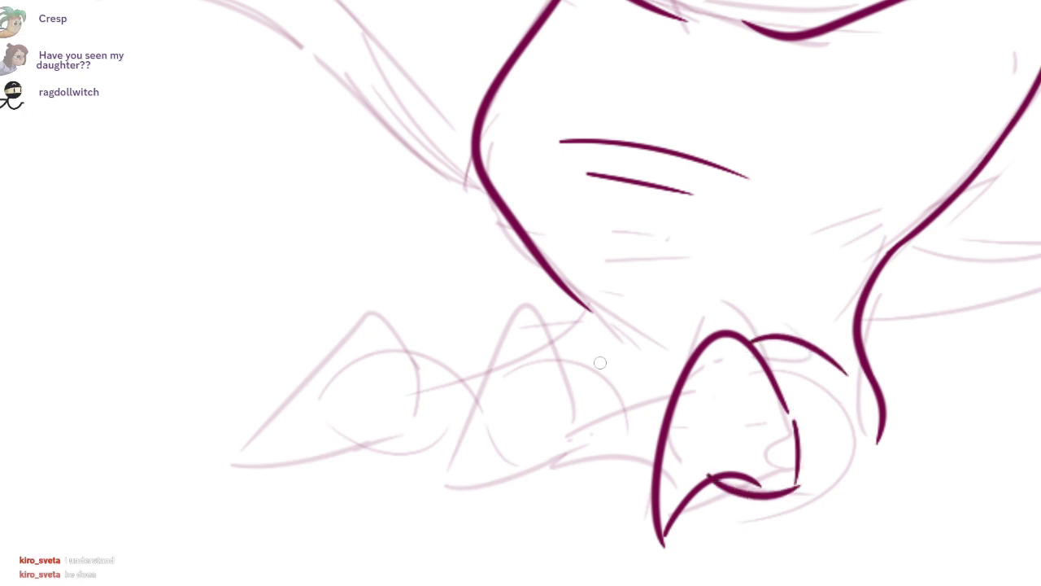
pyautogui.moveTo(545, 349); pyautogui.dragTo(628, 358)
pyautogui.moveTo(574, 378)
pyautogui.mouseDown()
pyautogui.moveTo(544, 313)
pyautogui.moveTo(437, 510)
pyautogui.moveTo(563, 474)
pyautogui.mouseUp()
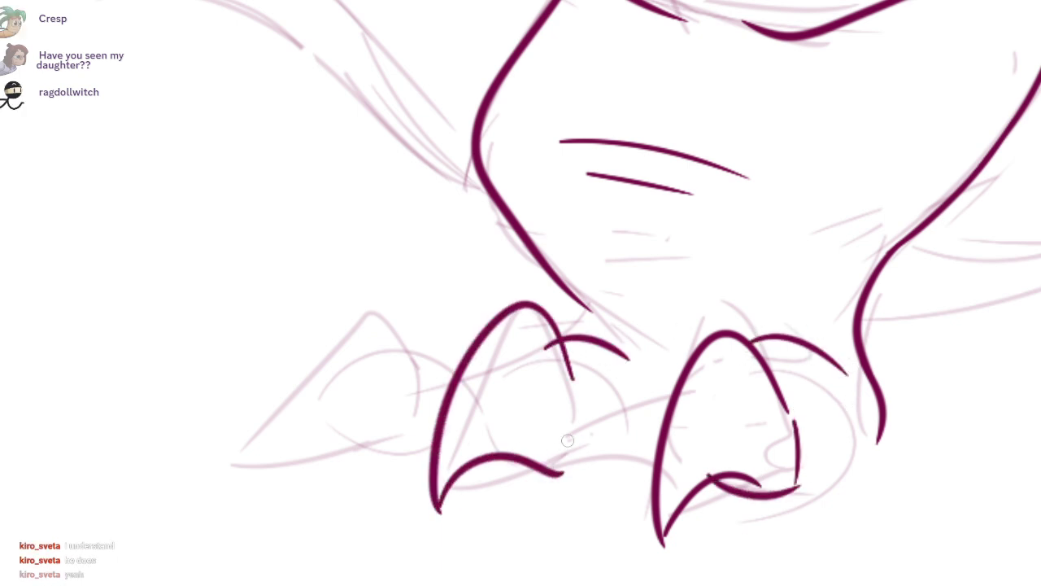
pyautogui.moveTo(555, 342)
pyautogui.mouseDown()
pyautogui.moveTo(546, 361)
pyautogui.moveTo(562, 358)
pyautogui.mouseUp()
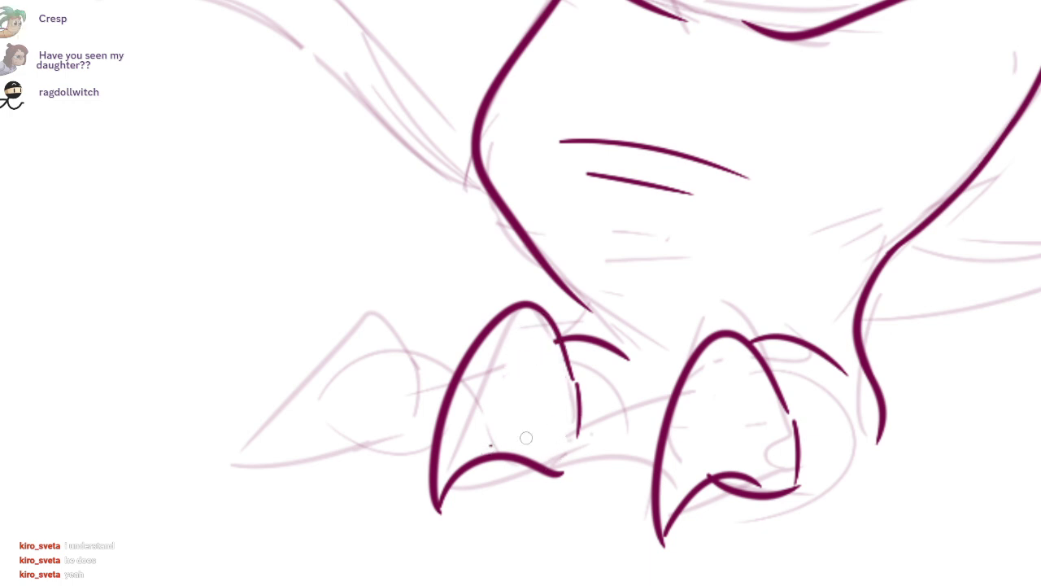
# Step: Add a thin crease above the middle claw's lower edge and tidy the overlapping lines at the base of the claw nearest the ankle
pyautogui.hotkey('ctrl', 'z')
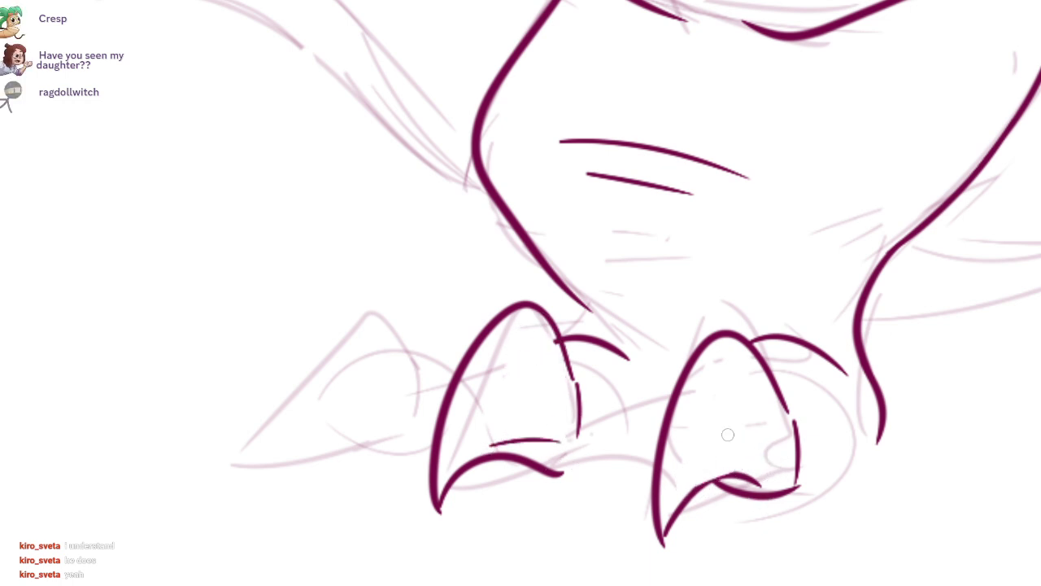
pyautogui.hotkey('ctrl', 'z')
pyautogui.moveTo(688, 500); pyautogui.dragTo(761, 486)
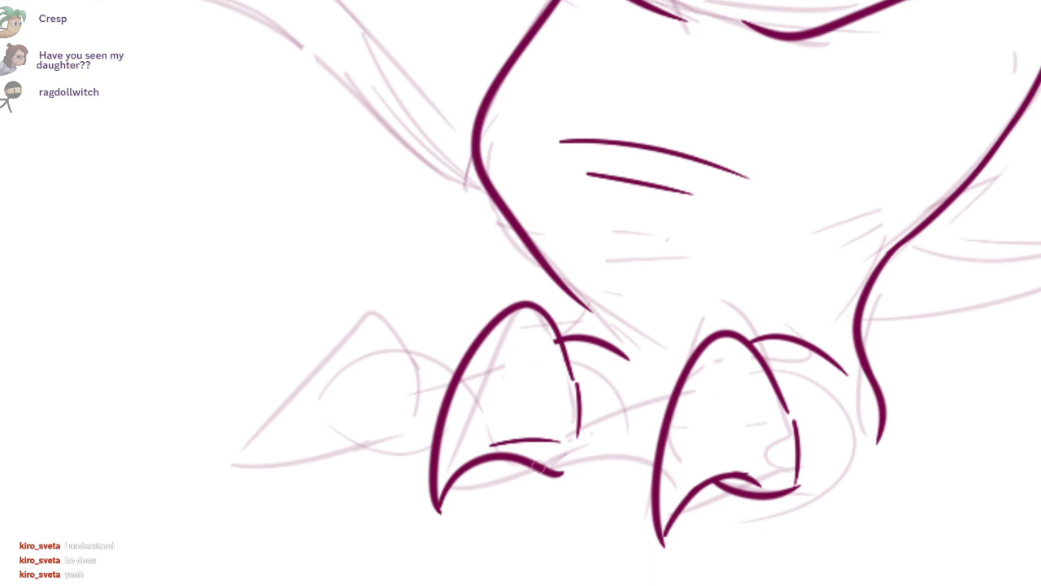
# Step: Close the rear base of the middle claw and ink a rounded toe pad curve beneath it
pyautogui.moveTo(579, 411)
pyautogui.mouseDown()
pyautogui.moveTo(567, 467)
pyautogui.moveTo(570, 457)
pyautogui.mouseUp()
pyautogui.hotkey('ctrl', 'z')
pyautogui.moveTo(521, 482)
pyautogui.mouseDown()
pyautogui.moveTo(630, 464)
pyautogui.moveTo(569, 493)
pyautogui.moveTo(631, 462)
pyautogui.mouseUp()
pyautogui.hotkey('ctrl', 'z')
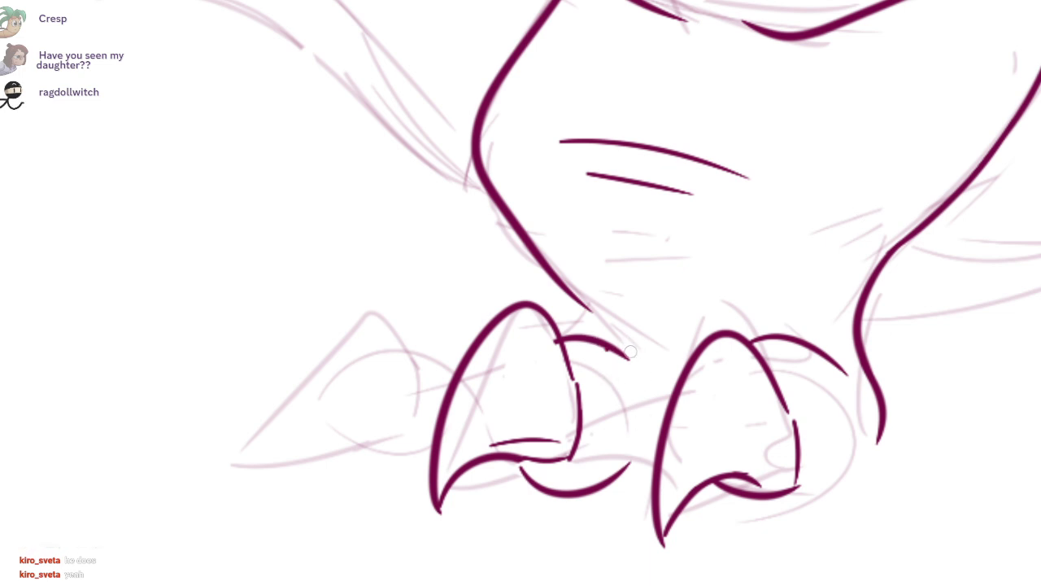
# Step: Ink a small upturned hook on the middle toe's knuckle and short jagged lines bridging the gap between the two clawed toes
pyautogui.hotkey('ctrl', 'z')
pyautogui.moveTo(607, 338); pyautogui.dragTo(645, 318)
pyautogui.moveTo(661, 384); pyautogui.dragTo(616, 422)
pyautogui.hotkey('ctrl', 'z')
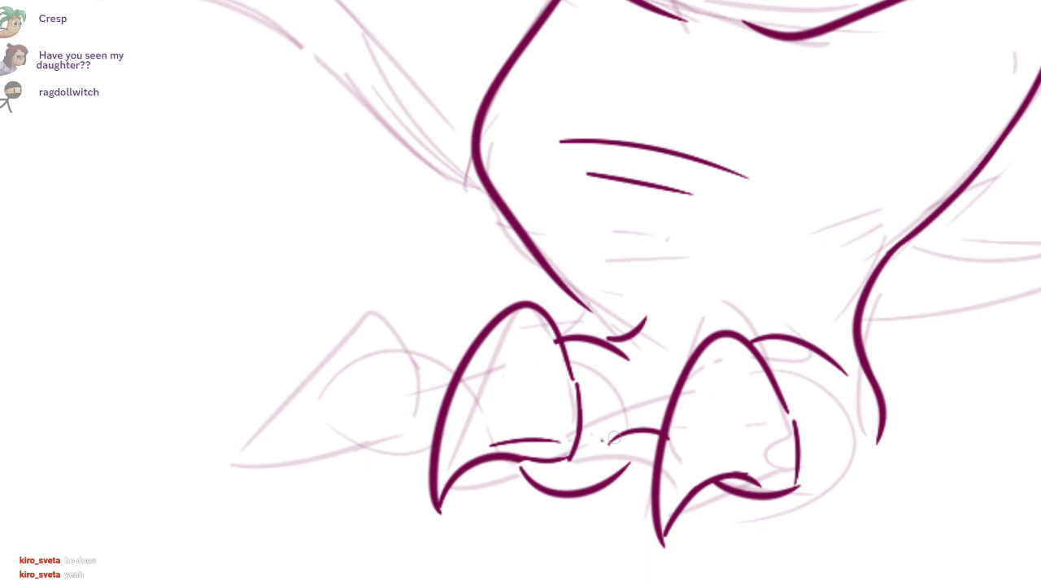
pyautogui.moveTo(602, 504); pyautogui.dragTo(669, 479)
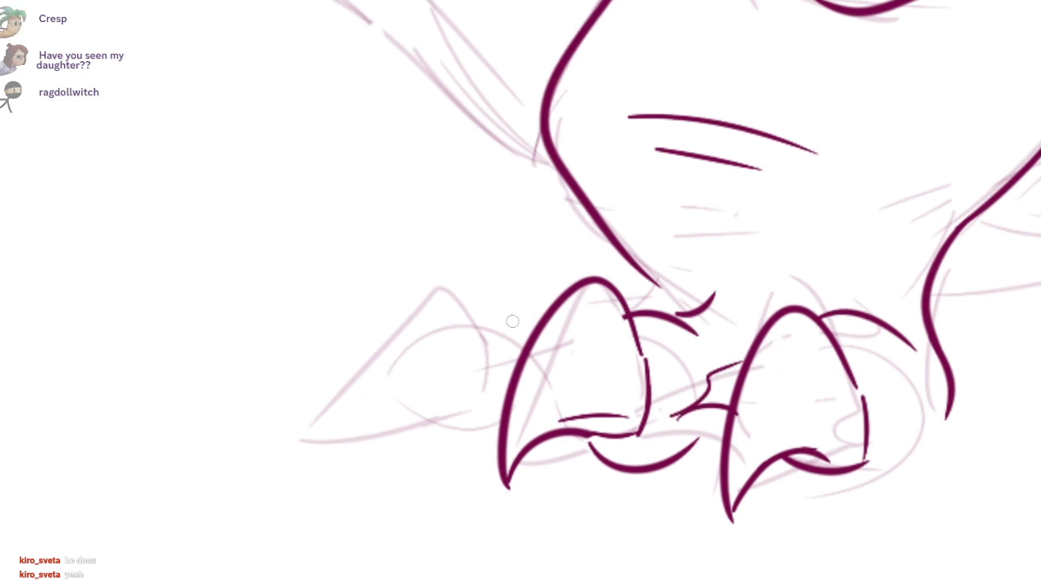